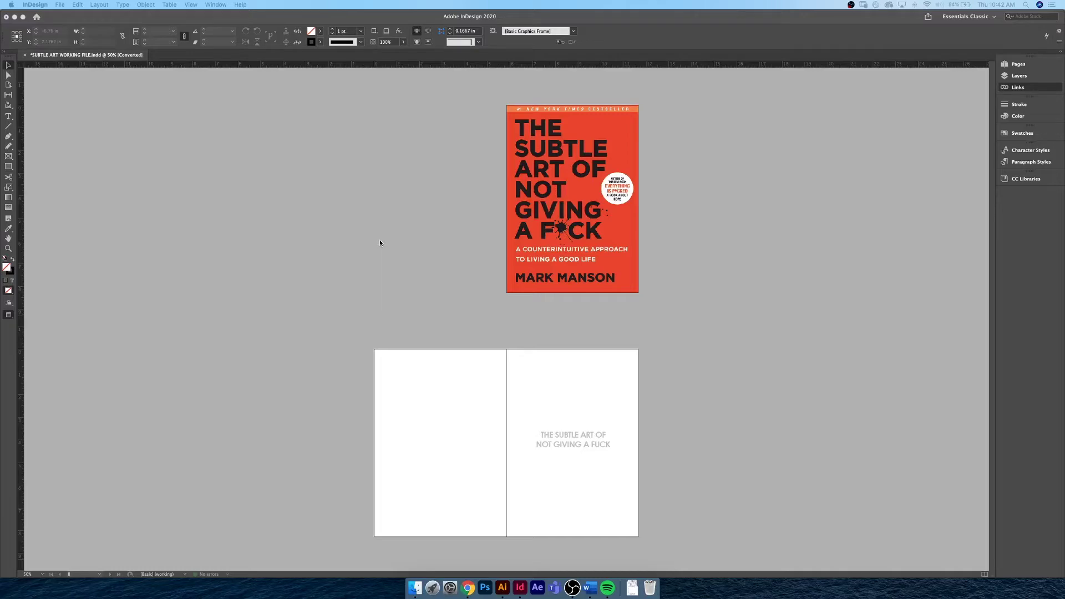
Browse the book's spreads back to the cover and show the Links panel with its cover JPG.
{"action": "scroll", "coordinate": [380, 243], "scroll_direction": "down", "scroll_amount": 15}
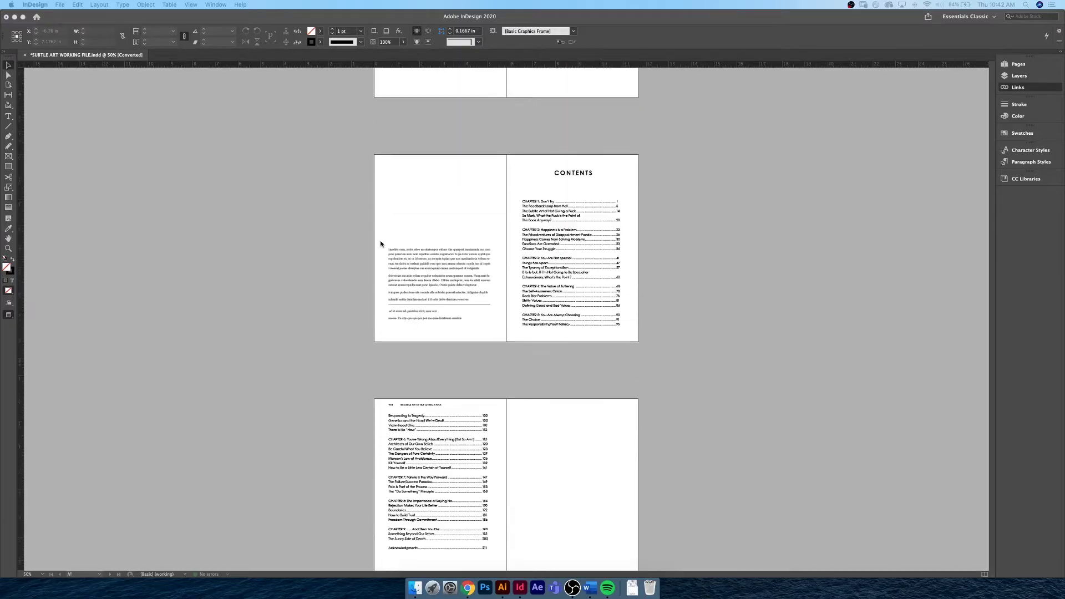
{"action": "scroll", "coordinate": [380, 242], "scroll_direction": "down", "scroll_amount": 15}
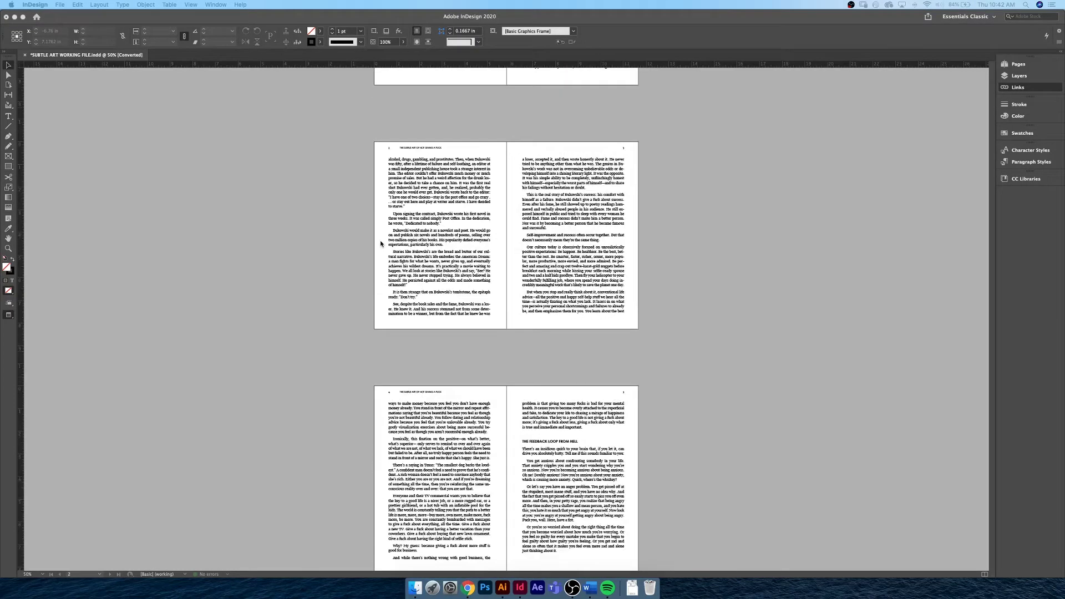
{"action": "scroll", "coordinate": [345, 253], "scroll_direction": "down", "scroll_amount": 2}
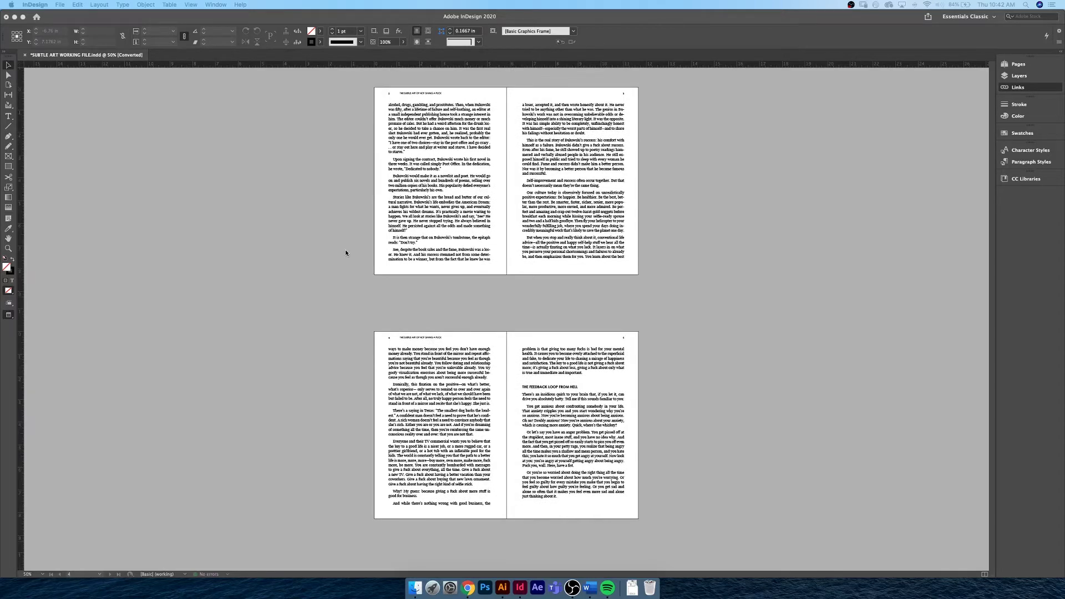
{"action": "scroll", "coordinate": [345, 253], "scroll_direction": "up", "scroll_amount": 5}
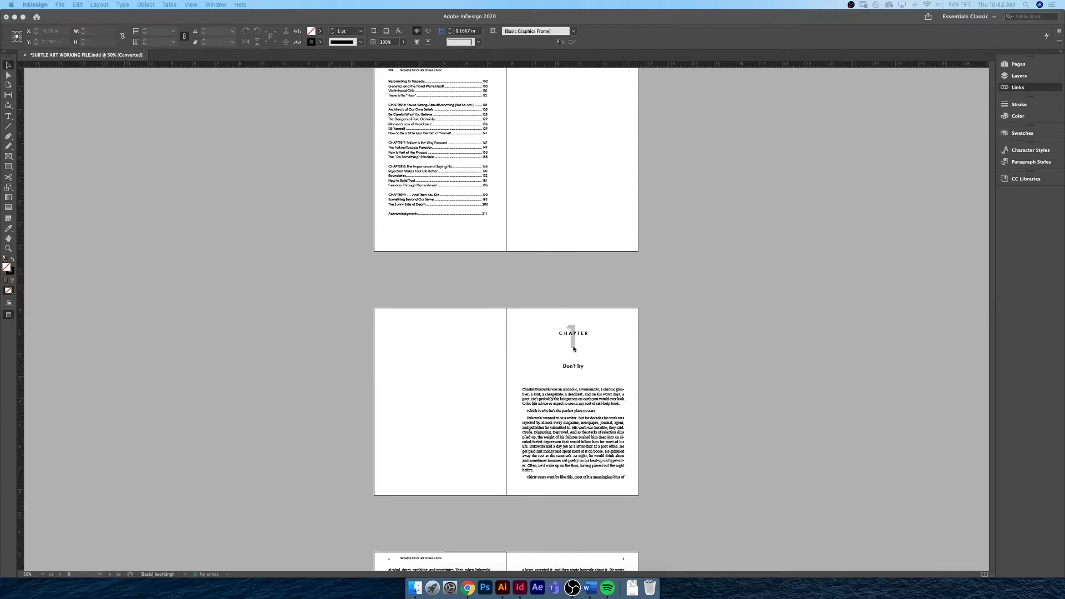
{"action": "scroll", "coordinate": [565, 339], "scroll_direction": "up", "scroll_amount": 5}
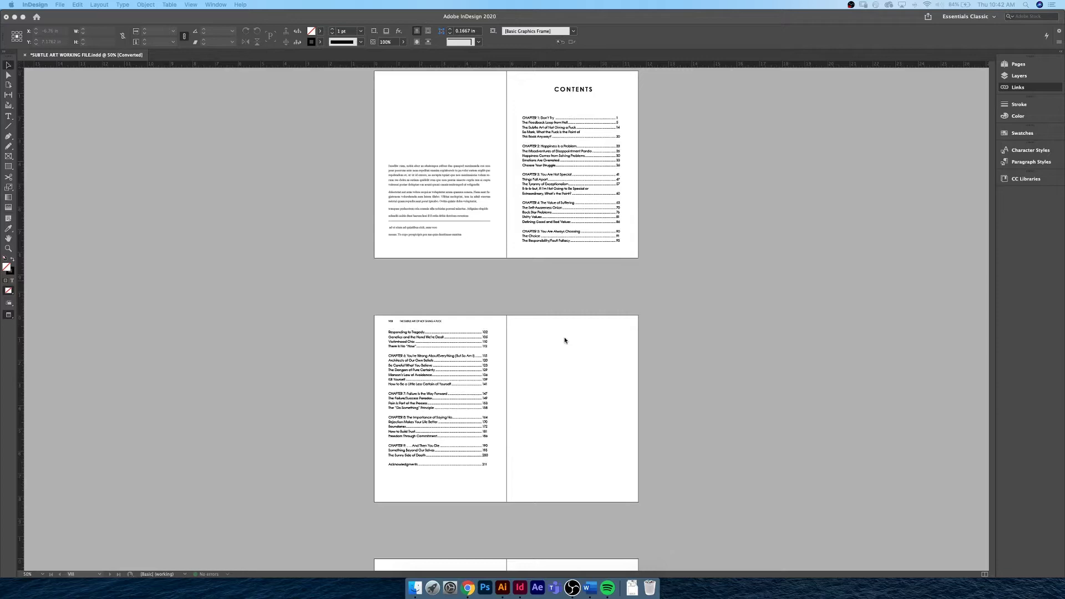
{"action": "scroll", "coordinate": [564, 338], "scroll_direction": "up", "scroll_amount": 4}
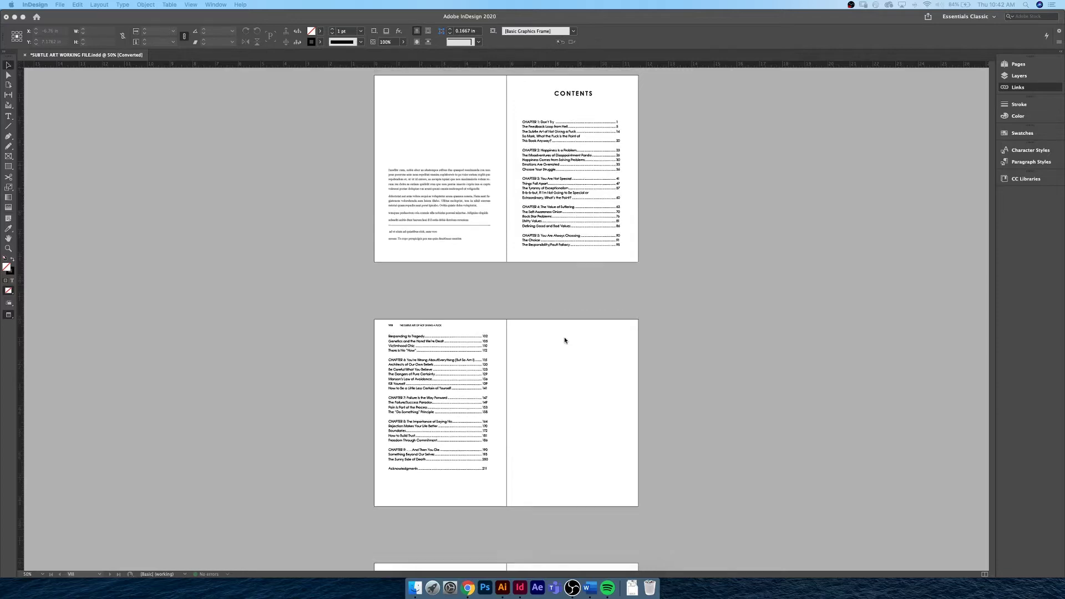
{"action": "scroll", "coordinate": [563, 334], "scroll_direction": "up", "scroll_amount": 10}
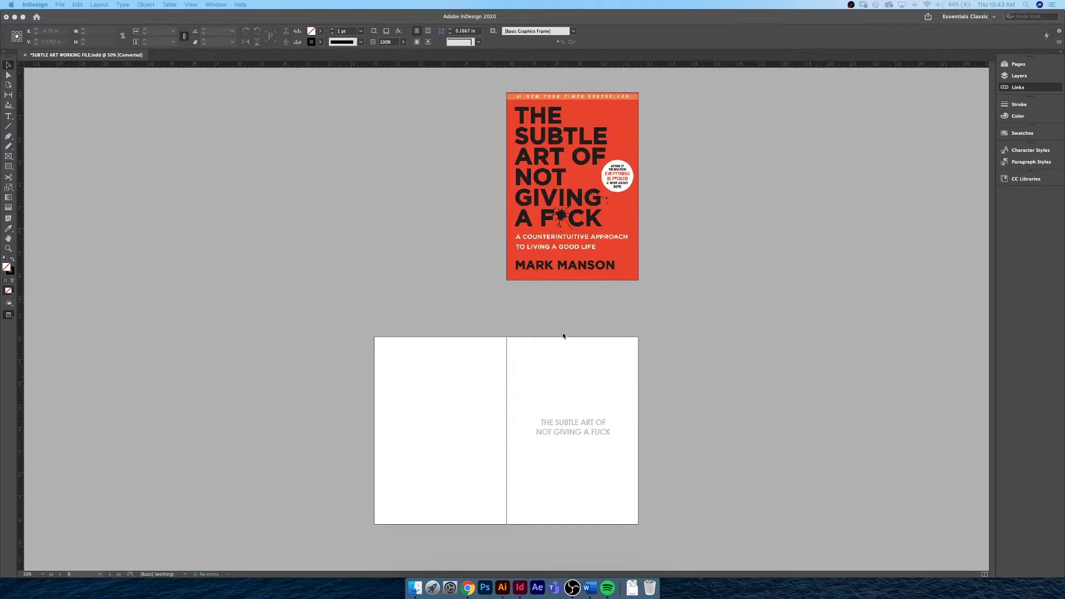
{"action": "scroll", "coordinate": [563, 335], "scroll_direction": "up", "scroll_amount": 1}
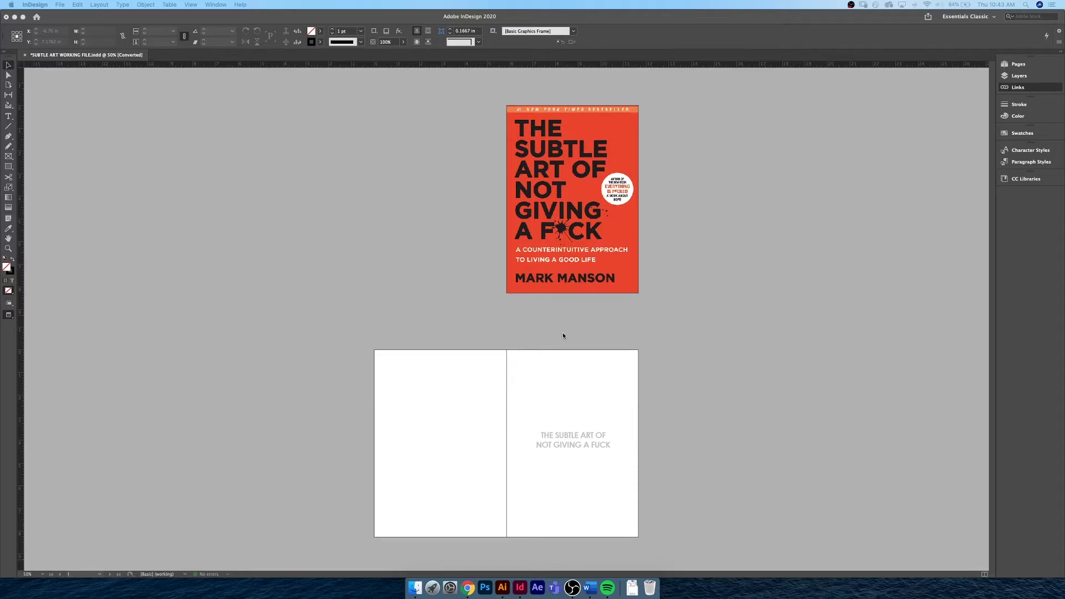
{"action": "key", "text": "super+shift+d"}
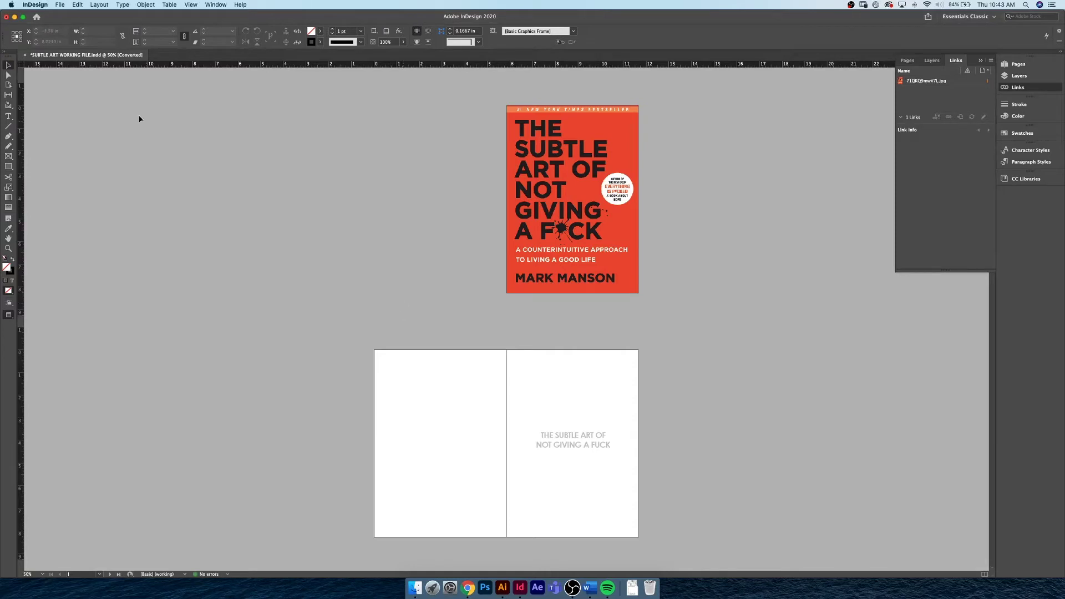
Start a new print document using the A5 page size preset.
{"action": "left_click", "coordinate": [60, 5]}
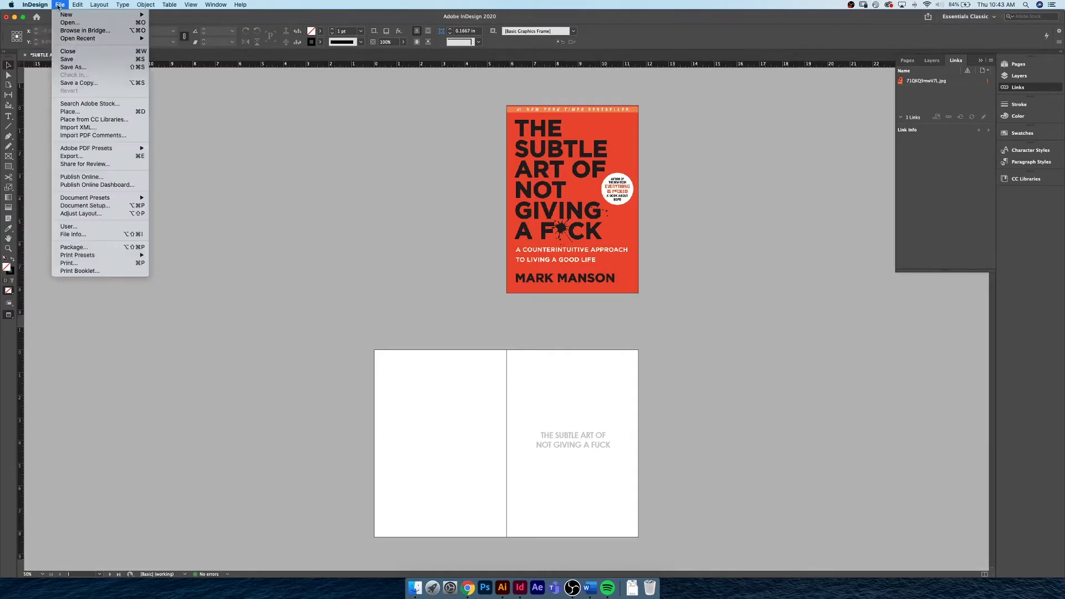
{"action": "mouse_move", "coordinate": [69, 15]}
{"action": "left_click", "coordinate": [188, 22]}
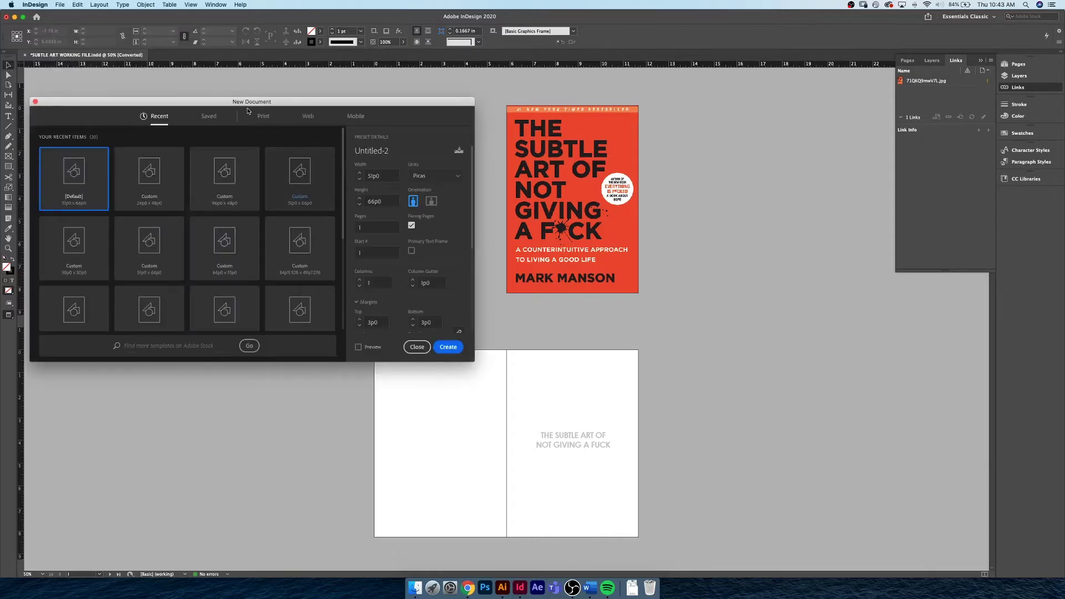
{"action": "left_click", "coordinate": [260, 117]}
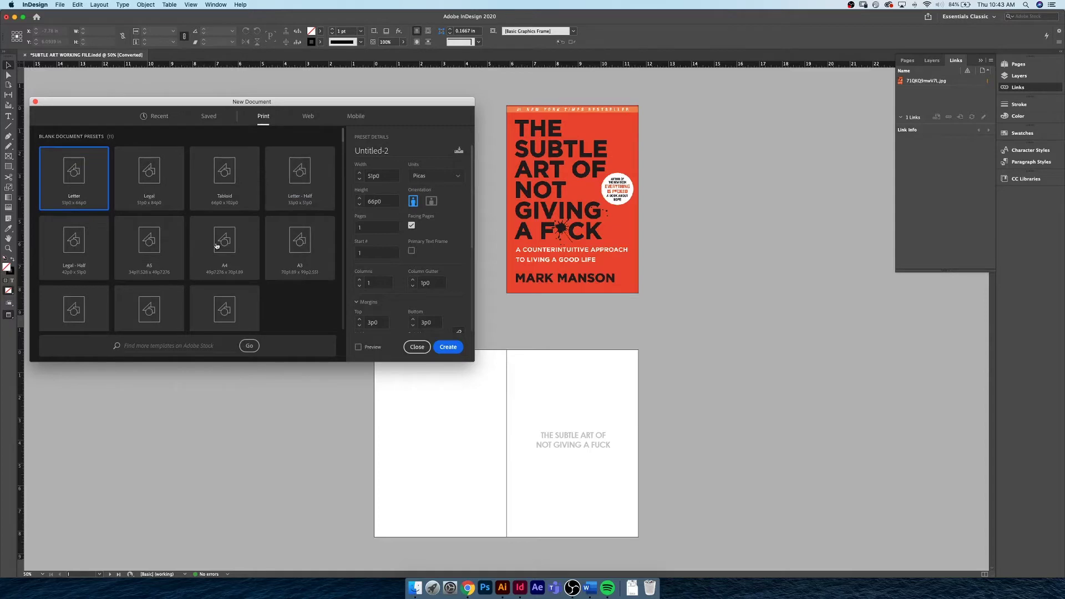
{"action": "left_click", "coordinate": [174, 245]}
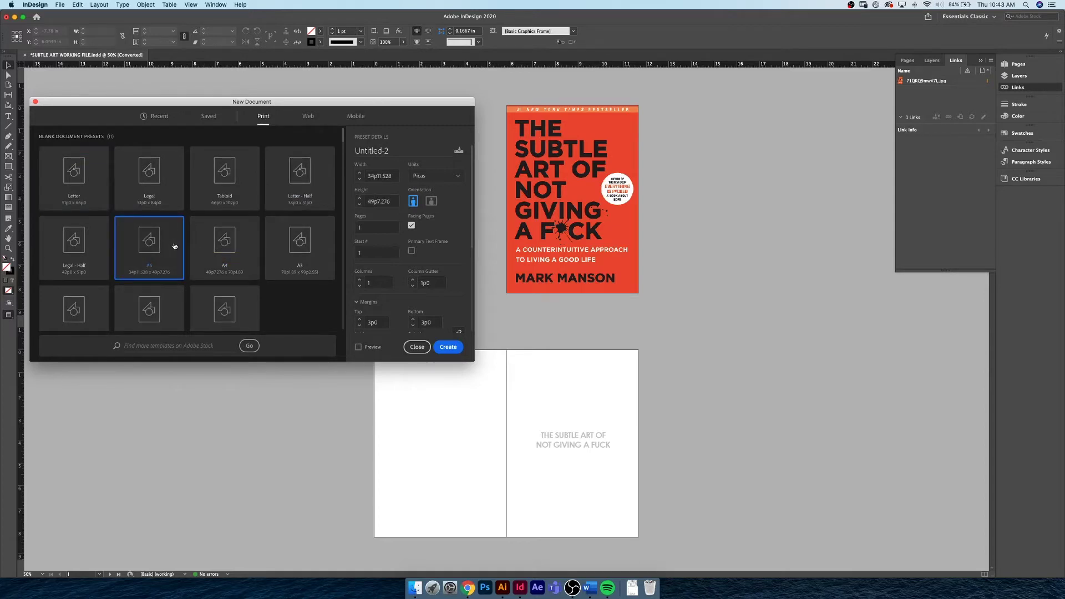
Set units to inches, add a primary text frame, and turn on Preview.
{"action": "left_click", "coordinate": [458, 176]}
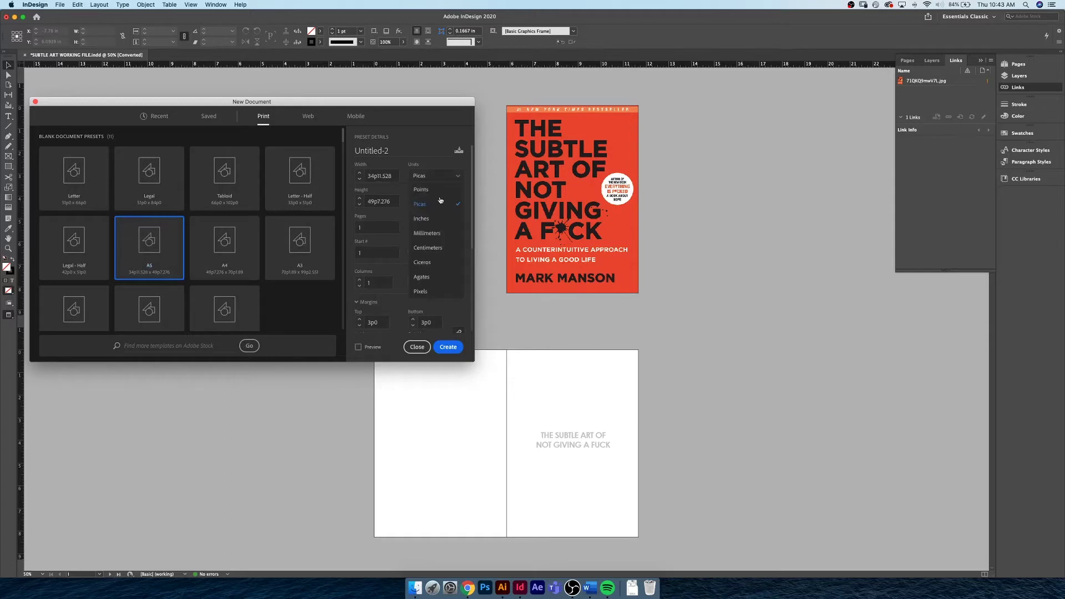
{"action": "left_click", "coordinate": [428, 220]}
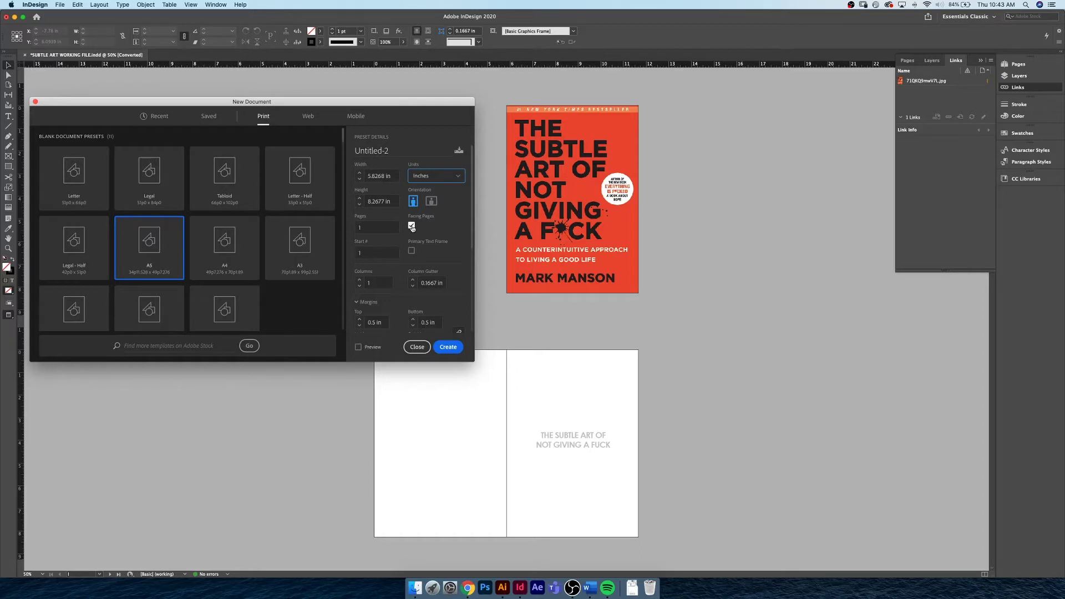
{"action": "left_click", "coordinate": [411, 253]}
{"action": "scroll", "coordinate": [452, 268], "scroll_direction": "down", "scroll_amount": 1}
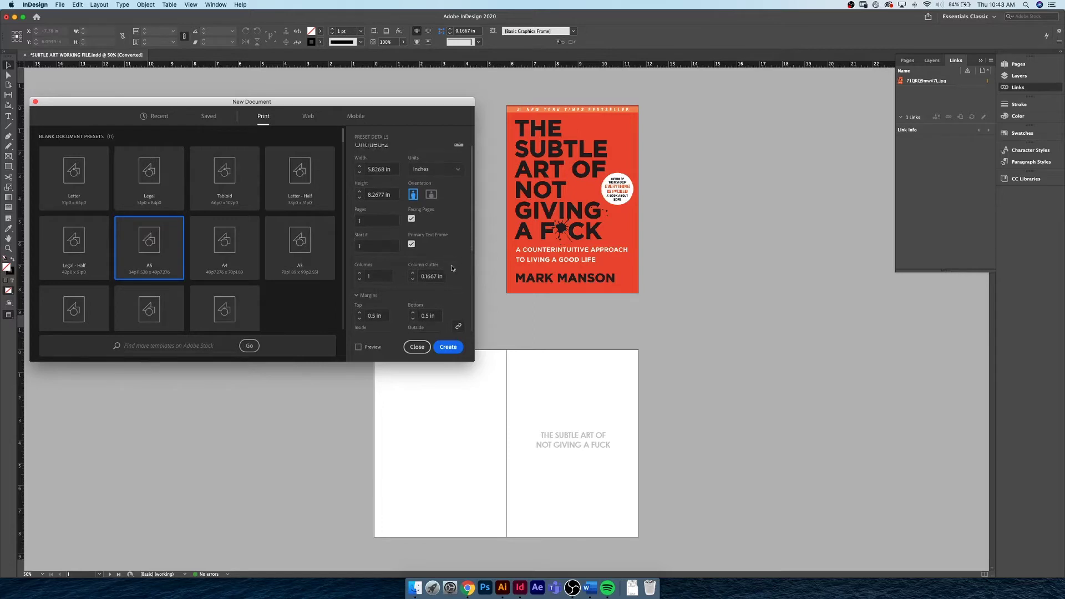
{"action": "scroll", "coordinate": [452, 268], "scroll_direction": "down", "scroll_amount": 2}
{"action": "scroll", "coordinate": [452, 269], "scroll_direction": "down", "scroll_amount": 5}
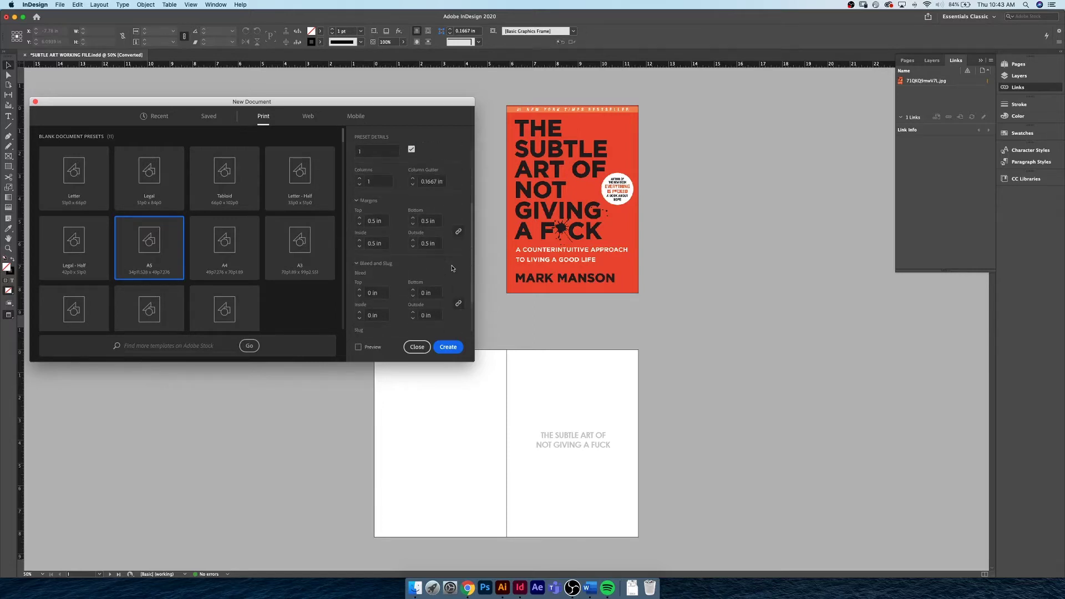
{"action": "left_click", "coordinate": [359, 347]}
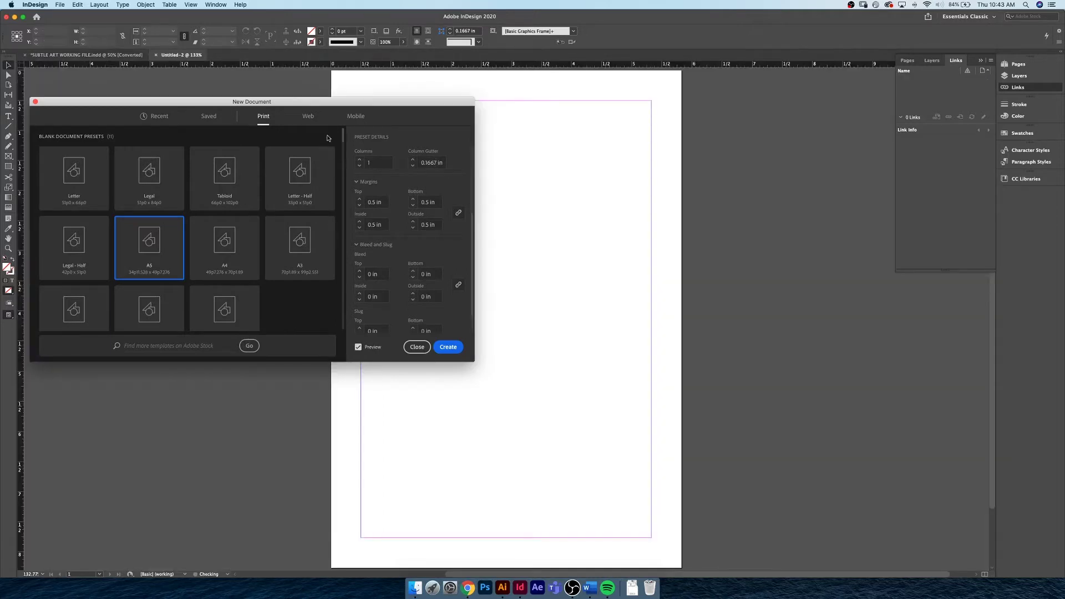
Unlink the margins and set Top and Inside to 0.7087 in.
{"action": "left_click_drag", "start_coordinate": [327, 104], "coordinate": [343, 184]}
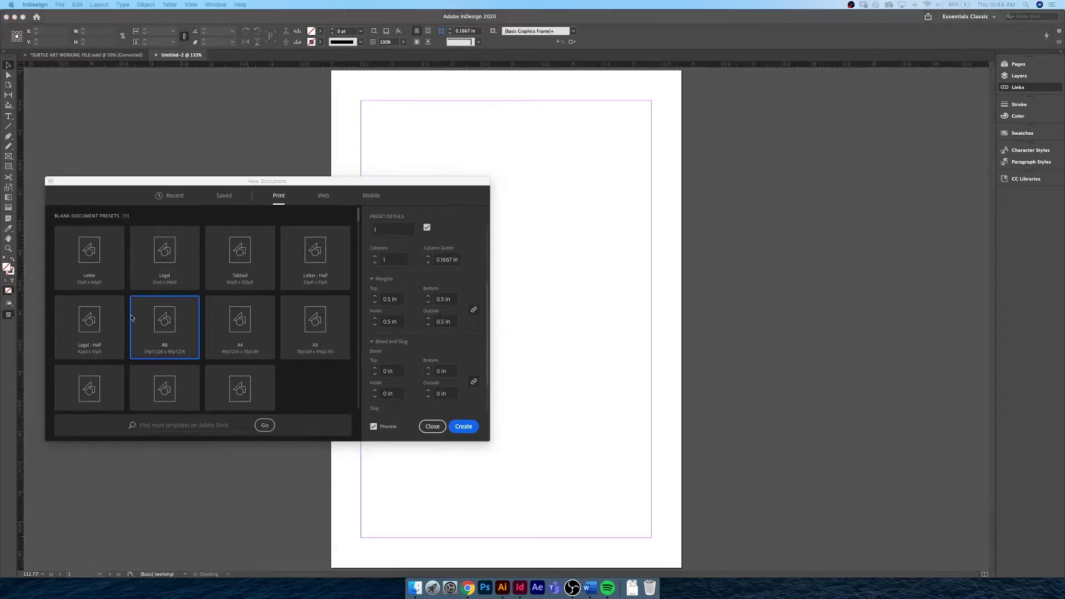
{"action": "left_click", "coordinate": [478, 310]}
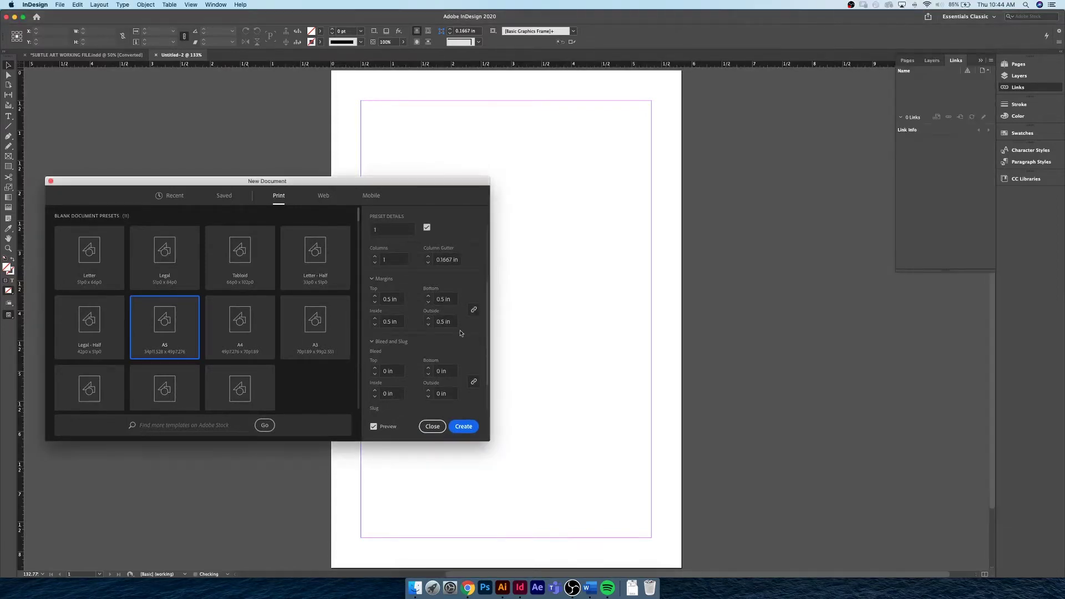
{"action": "left_click", "coordinate": [473, 309]}
{"action": "left_click", "coordinate": [403, 298]}
{"action": "type", "text": "0.7087"}
{"action": "key", "text": "shift+Left"}
{"action": "key", "text": "shift+Left"}
{"action": "key", "text": "shift+Left"}
{"action": "key", "text": "shift+Left"}
{"action": "key", "text": "shift+Left"}
{"action": "key", "text": "shift+Left"}
{"action": "key", "text": "super+c"}
{"action": "left_click_drag", "start_coordinate": [399, 321], "coordinate": [381, 323]}
{"action": "scroll", "coordinate": [391, 323], "scroll_direction": "down", "scroll_amount": 2}
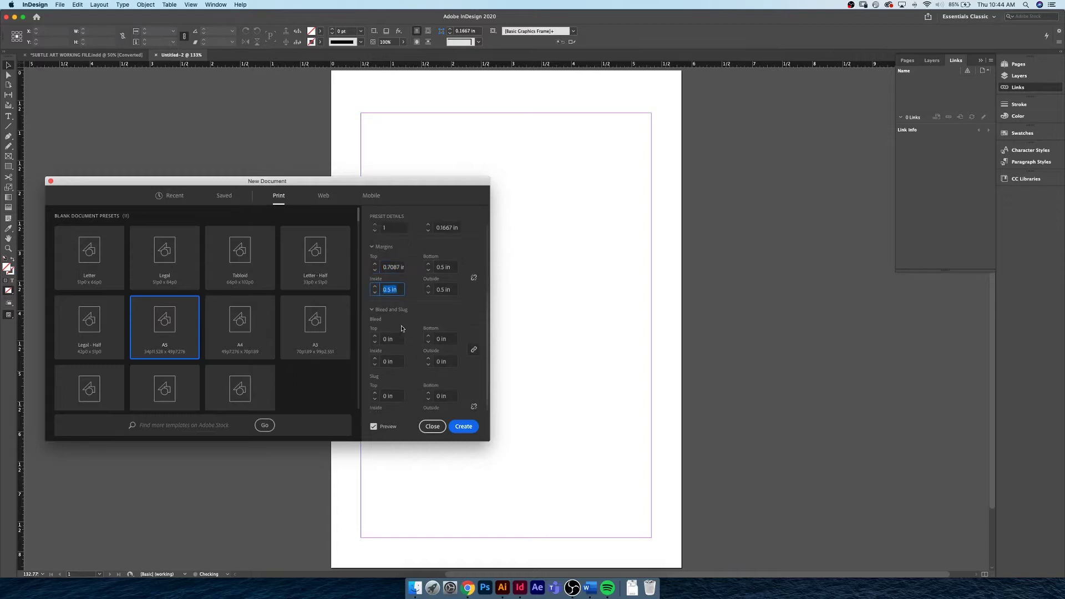
{"action": "key", "text": "super+v"}
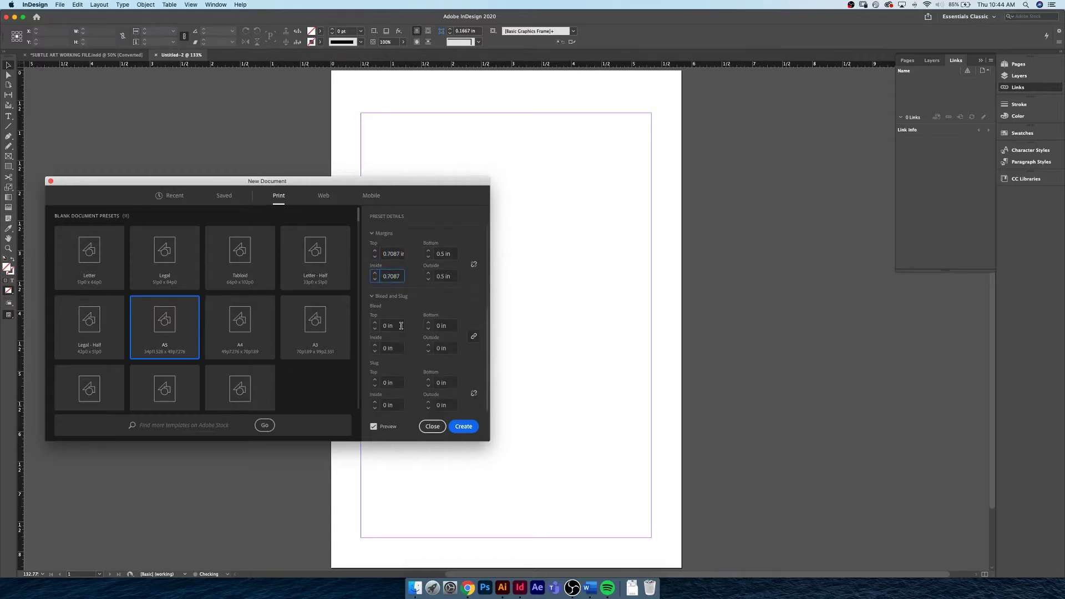
Set the Bottom and Outside margins to 0.6299 in.
{"action": "triple_click", "coordinate": [453, 253]}
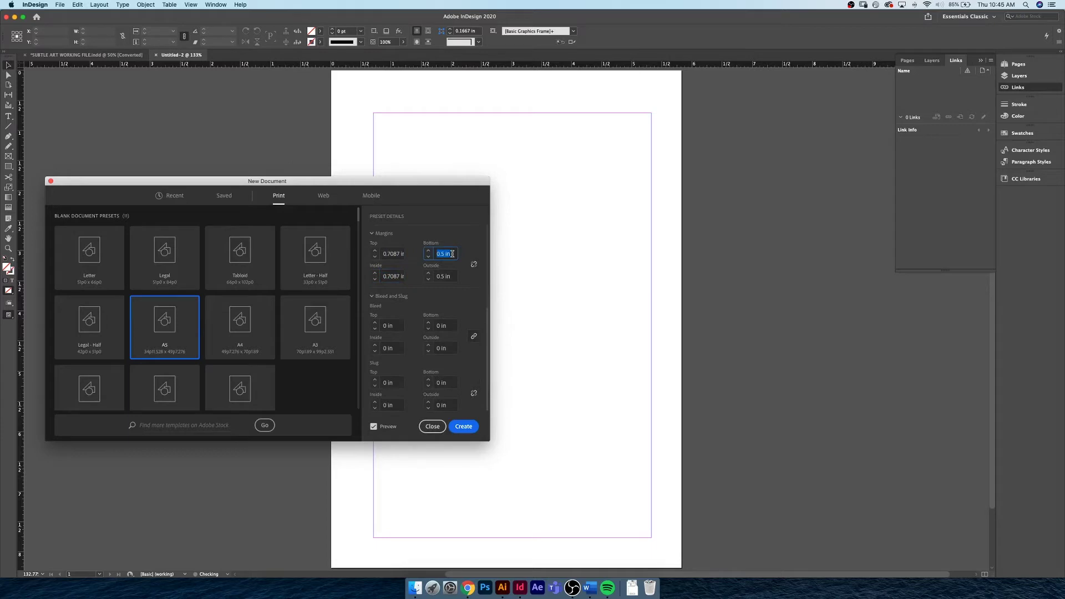
{"action": "type", "text": "0.629"}
{"action": "double_click", "coordinate": [452, 254]}
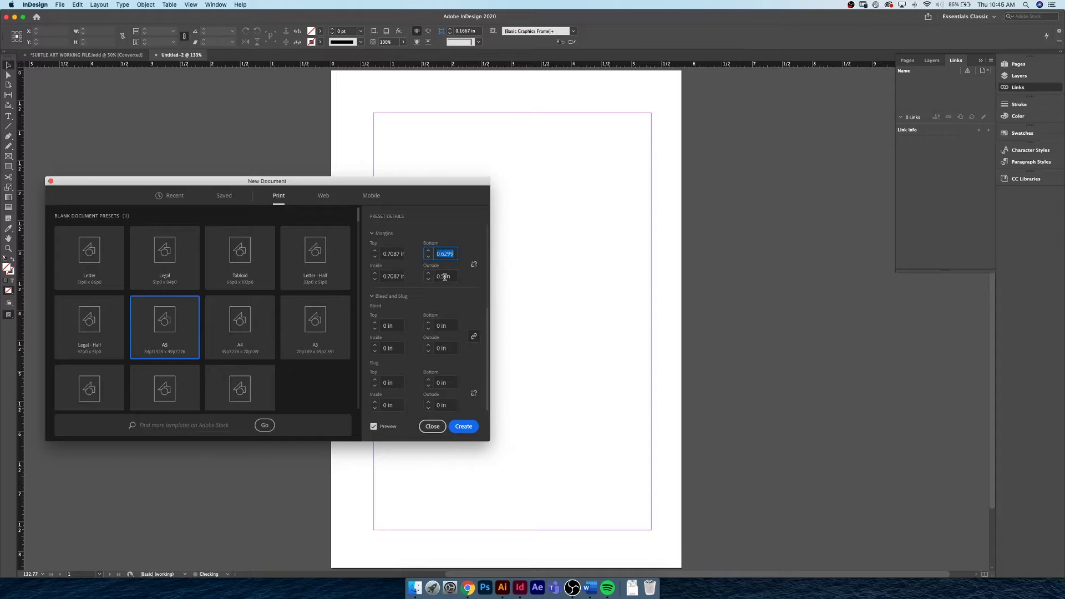
{"action": "left_click", "coordinate": [444, 276]}
{"action": "type", "text": "0.6299"}
{"action": "left_click_drag", "start_coordinate": [416, 183], "coordinate": [260, 141]}
{"action": "left_click", "coordinate": [294, 209]}
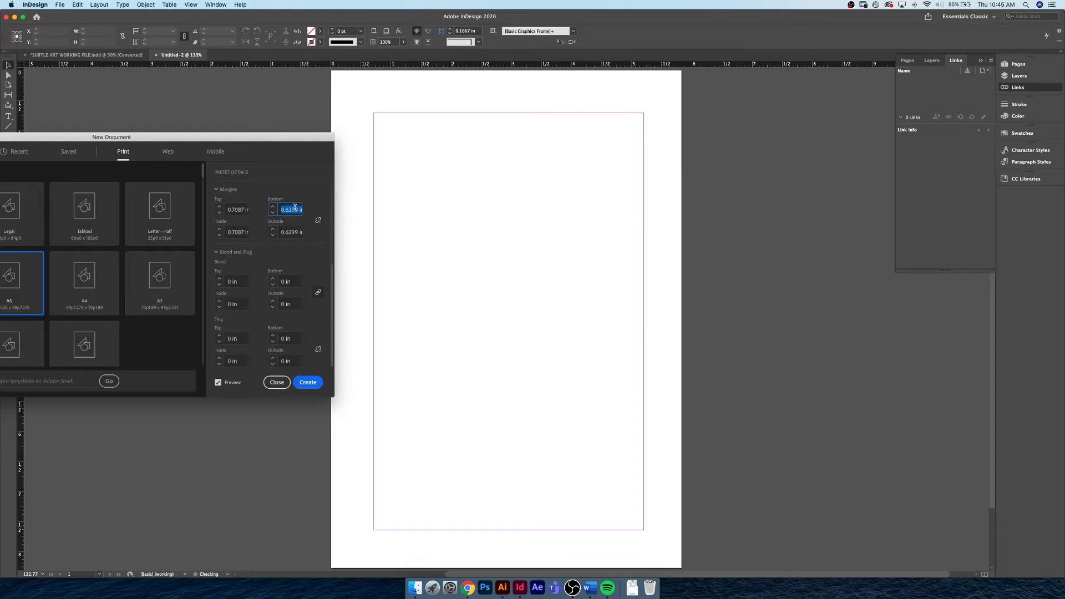
{"action": "mouse_move", "coordinate": [275, 143]}
{"action": "left_mouse_down"}
{"action": "mouse_move", "coordinate": [257, 141]}
{"action": "mouse_move", "coordinate": [268, 148]}
{"action": "left_mouse_up"}
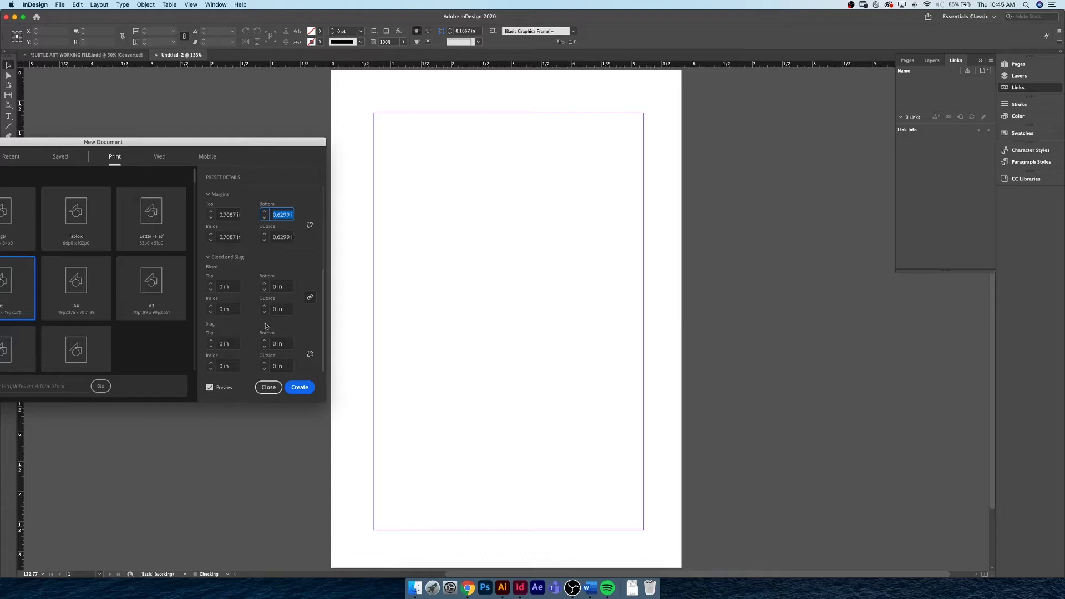
Add a 0.125 in bleed on all sides, create the document, and switch to the reference book.
{"action": "left_click", "coordinate": [211, 284]}
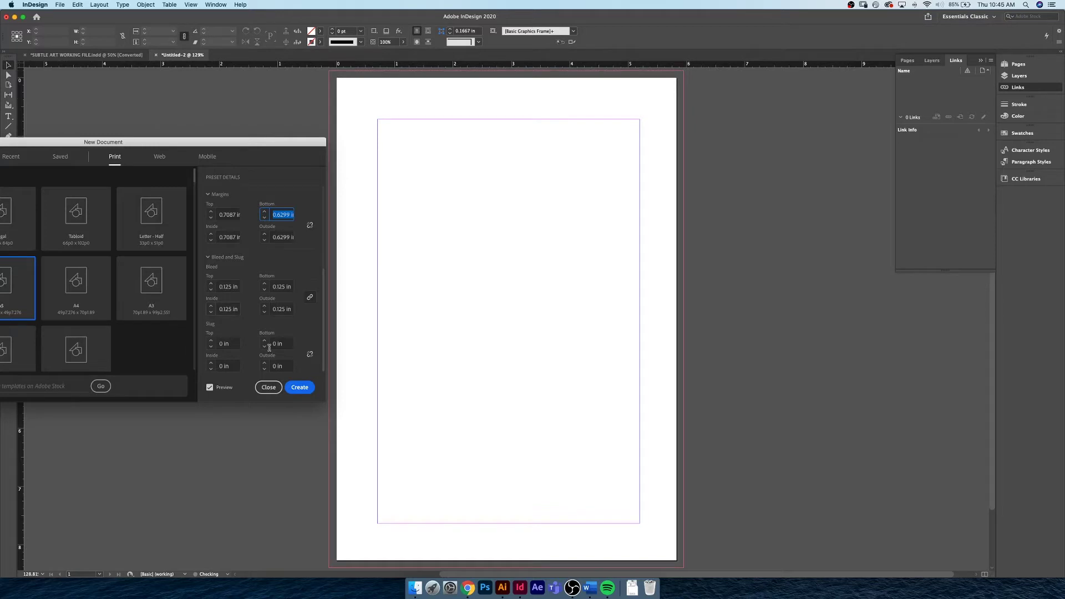
{"action": "left_click", "coordinate": [301, 390]}
{"action": "key", "text": "super+w"}
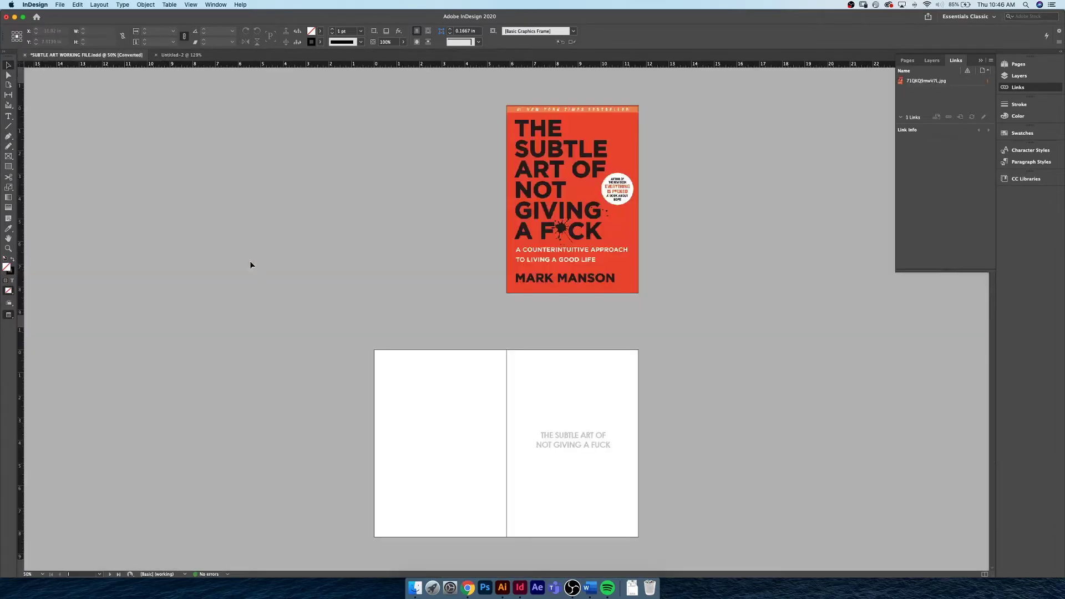
Scroll through the SUBTLE ART reference book's pages, then return to the Untitled-2 document.
{"action": "scroll", "coordinate": [249, 276], "scroll_direction": "down", "scroll_amount": 15}
{"action": "scroll", "coordinate": [249, 278], "scroll_direction": "down", "scroll_amount": 5}
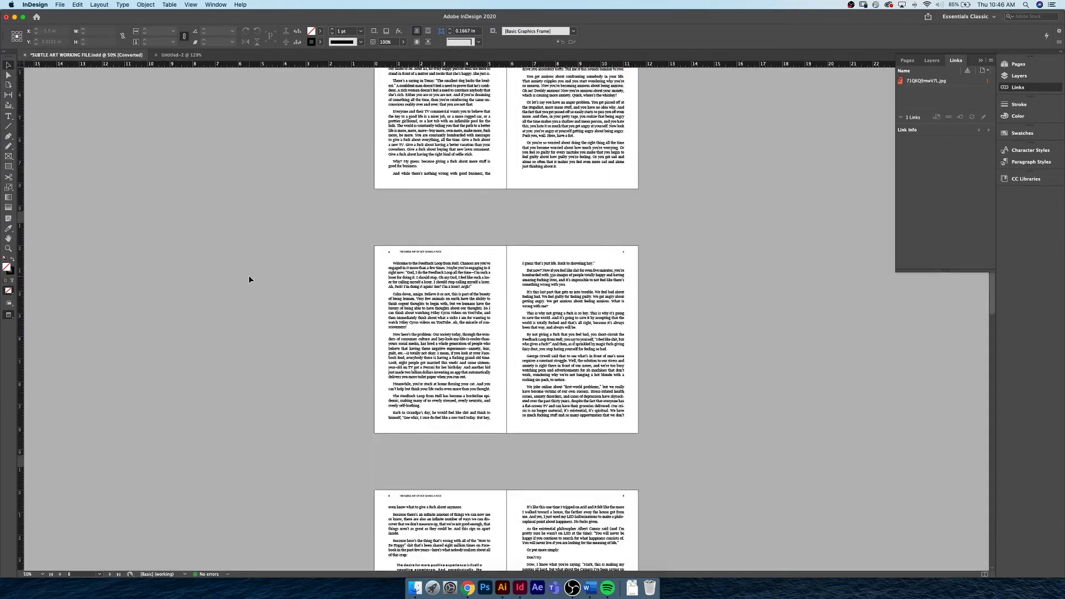
{"action": "scroll", "coordinate": [249, 279], "scroll_direction": "down", "scroll_amount": 6}
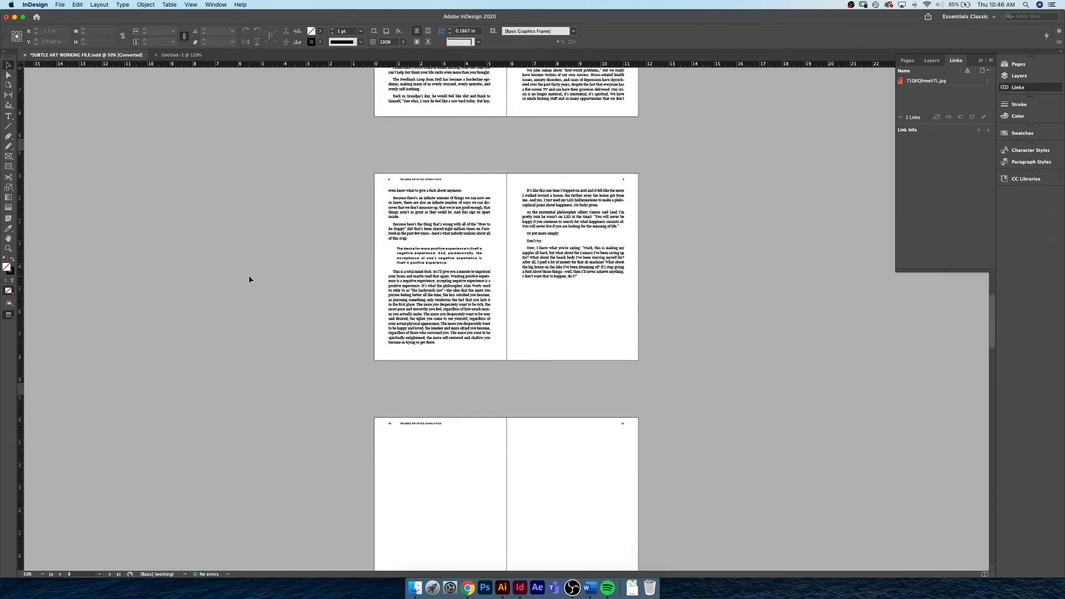
{"action": "scroll", "coordinate": [249, 275], "scroll_direction": "up", "scroll_amount": 13}
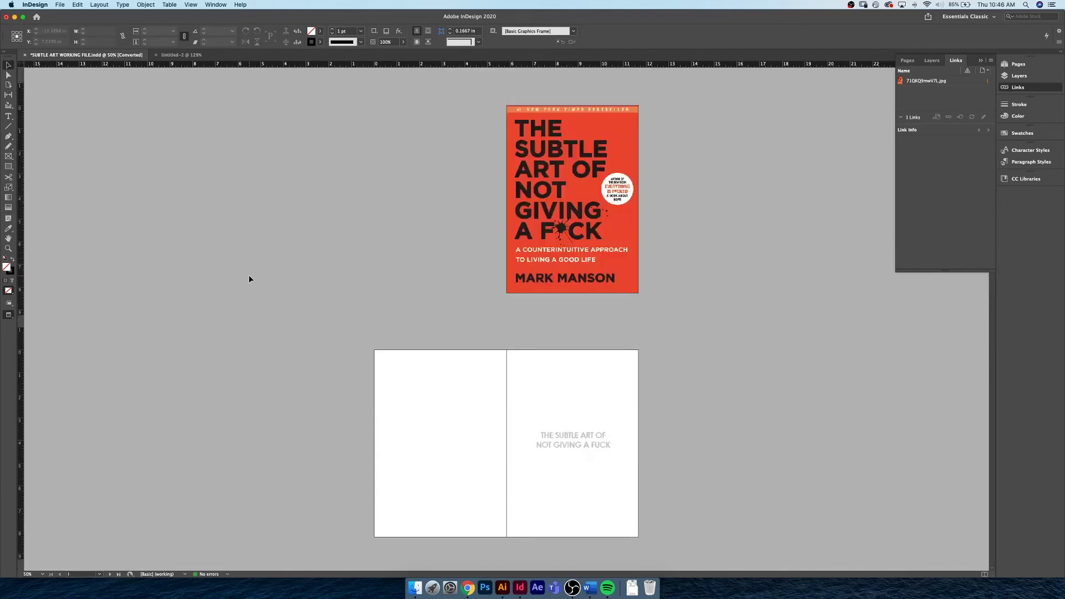
{"action": "left_click", "coordinate": [183, 55]}
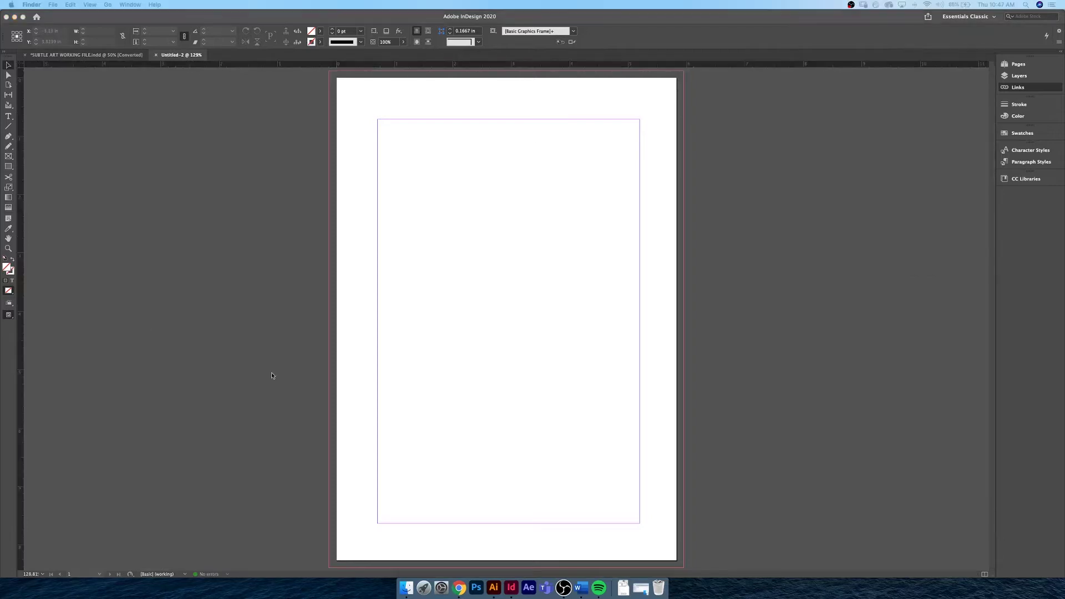
Drag CHAPTER 1.docx from the Finder book folder onto the page as a margin-filling text frame.
{"action": "left_click", "coordinate": [643, 588]}
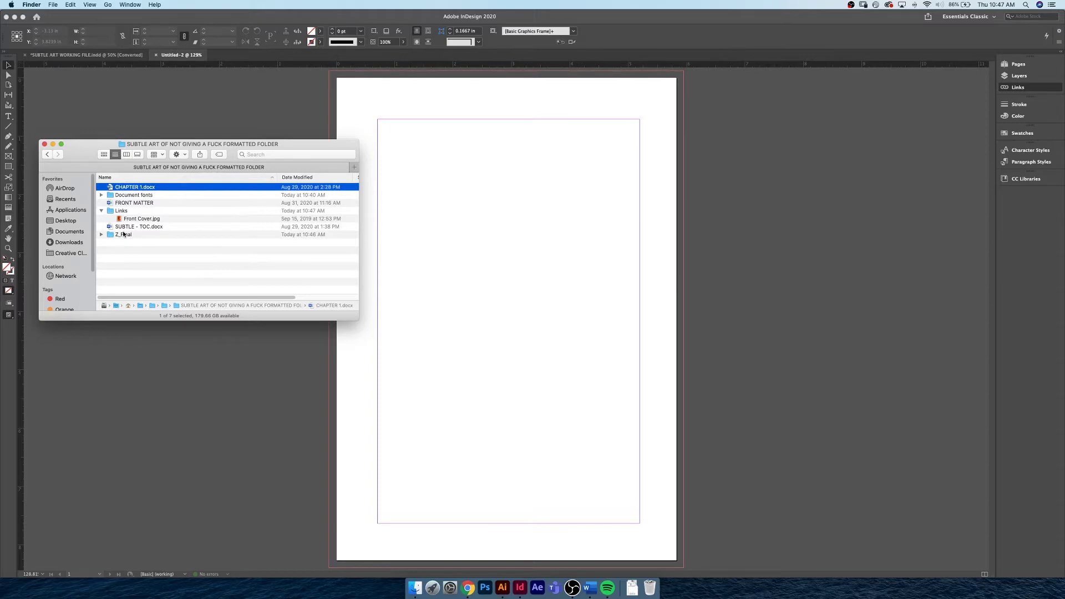
{"action": "left_click", "coordinate": [101, 235]}
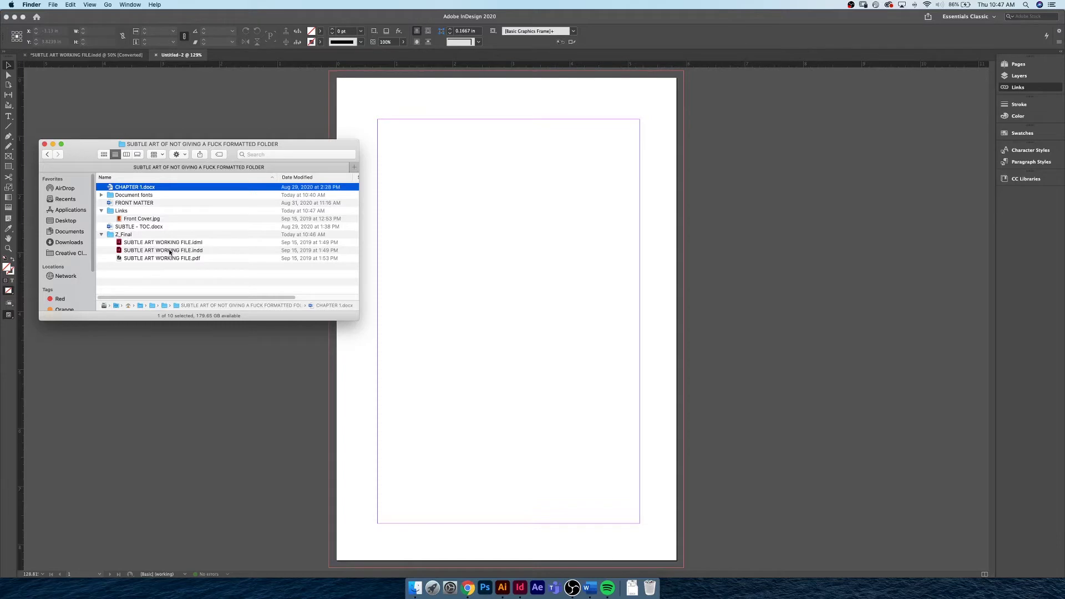
{"action": "left_click", "coordinate": [101, 234]}
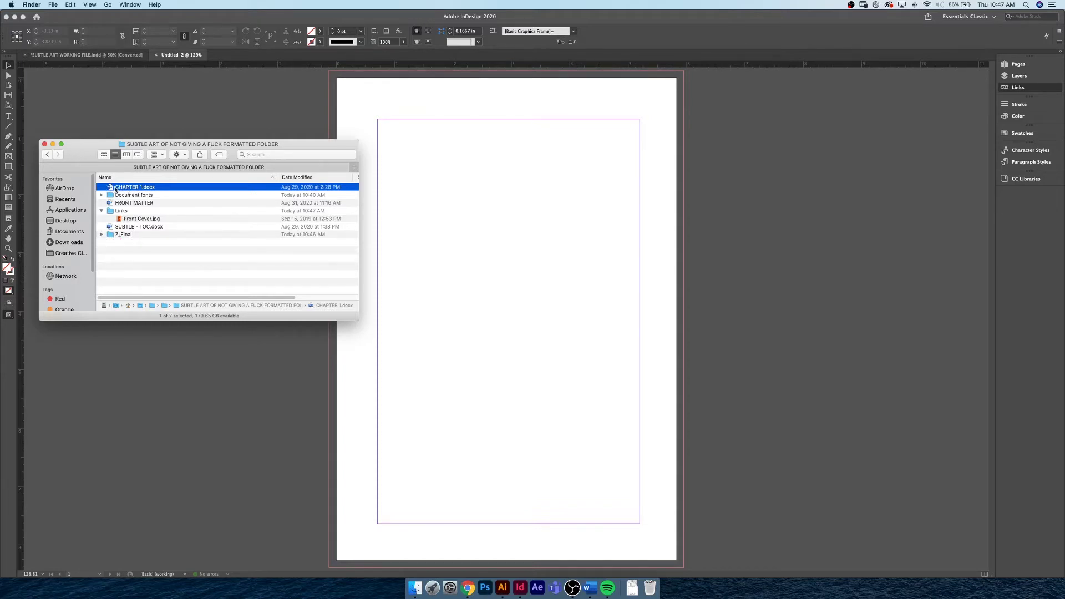
{"action": "left_click_drag", "start_coordinate": [114, 188], "coordinate": [494, 195]}
{"action": "left_click", "coordinate": [466, 192]}
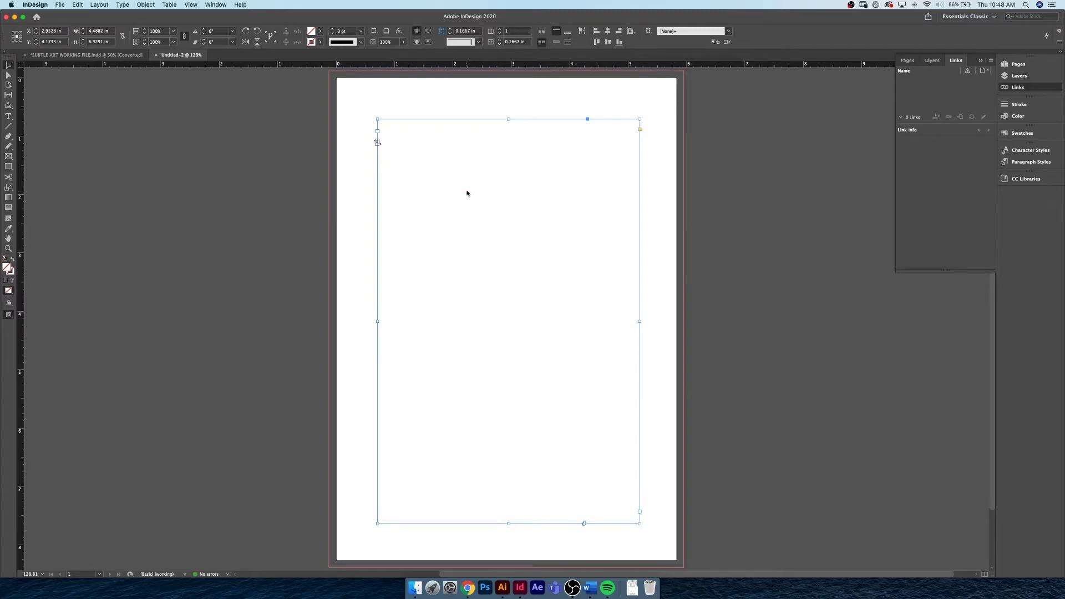
Place CHAPTER 1.docx from the WEEK 3 formatted book folder with Show Import Options on.
{"action": "key", "text": "super+d"}
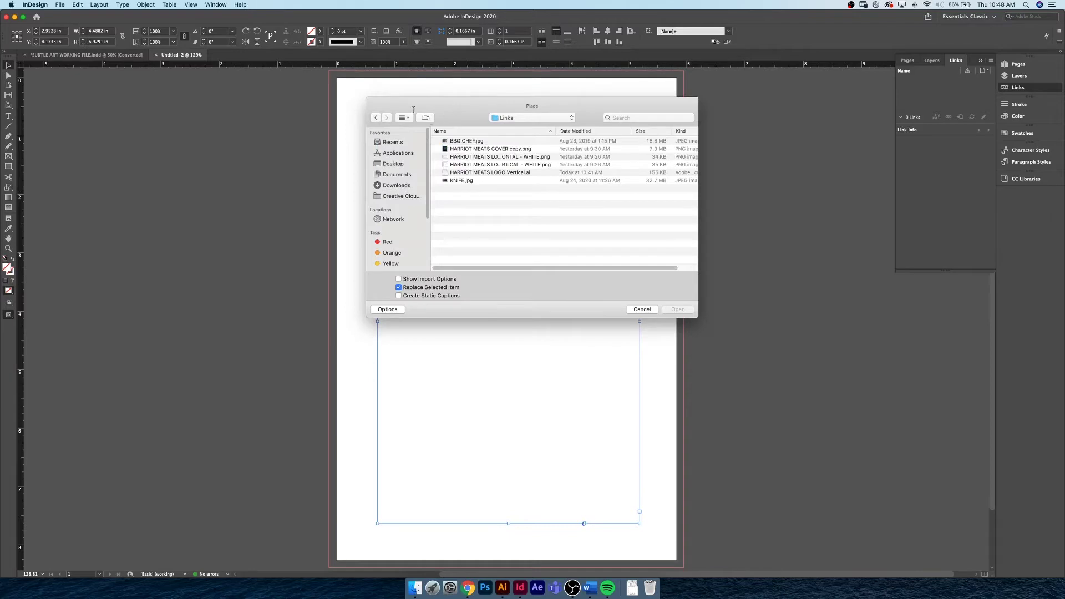
{"action": "left_click_drag", "start_coordinate": [460, 104], "coordinate": [274, 130]}
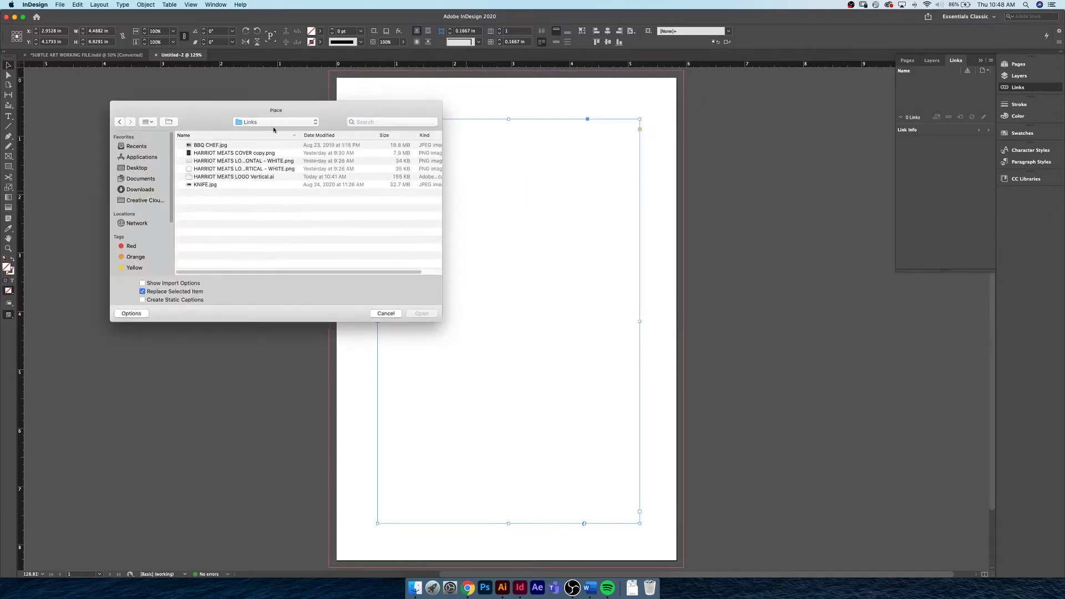
{"action": "left_click", "coordinate": [274, 122]}
{"action": "left_click", "coordinate": [242, 151]}
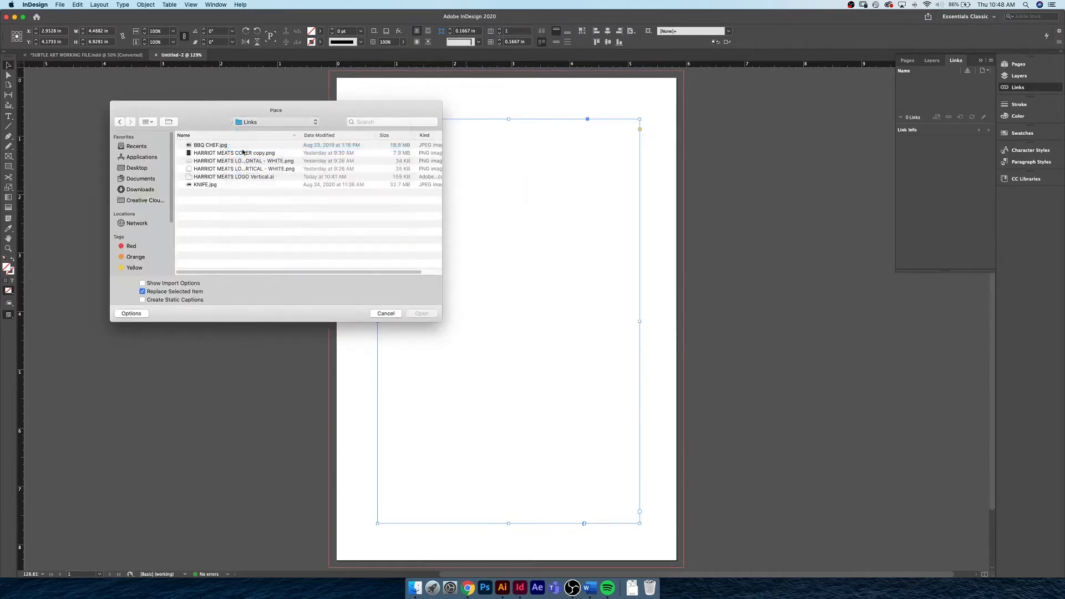
{"action": "left_click", "coordinate": [226, 202]}
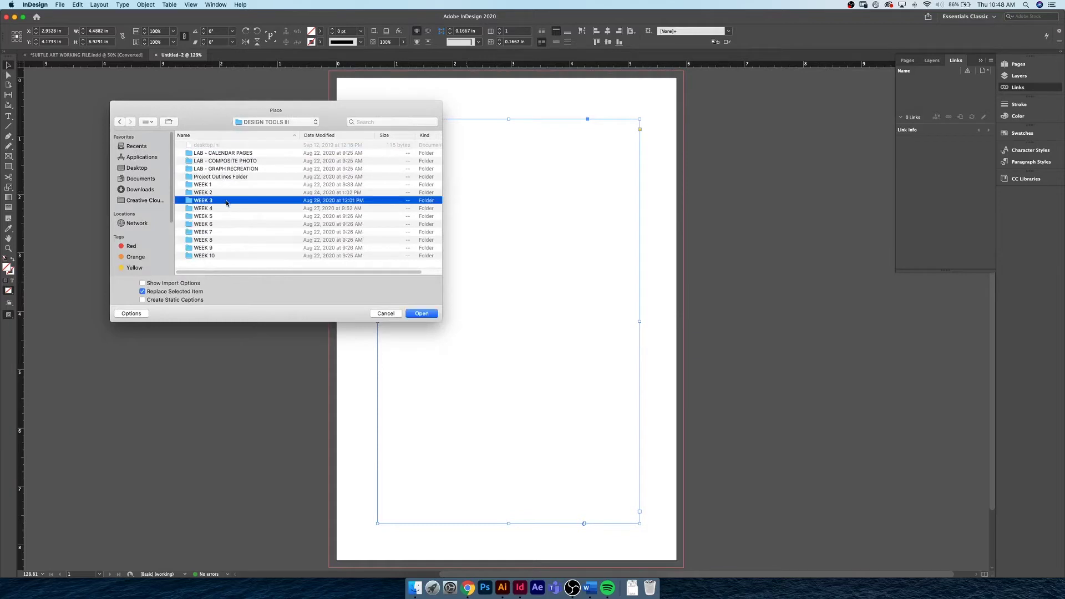
{"action": "double_click", "coordinate": [227, 202]}
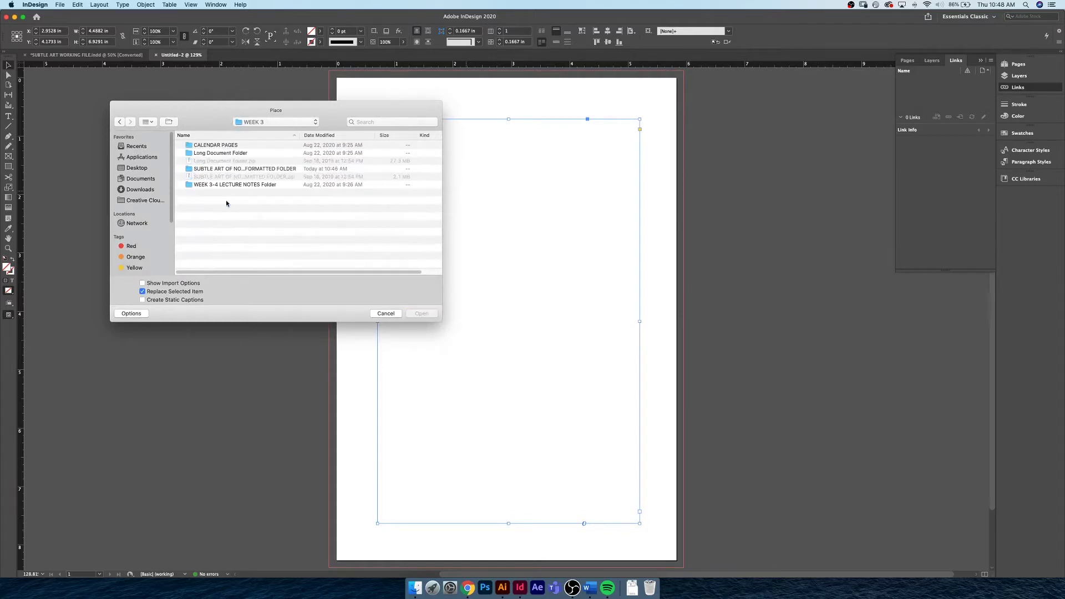
{"action": "left_click", "coordinate": [217, 169]}
{"action": "double_click", "coordinate": [217, 170]}
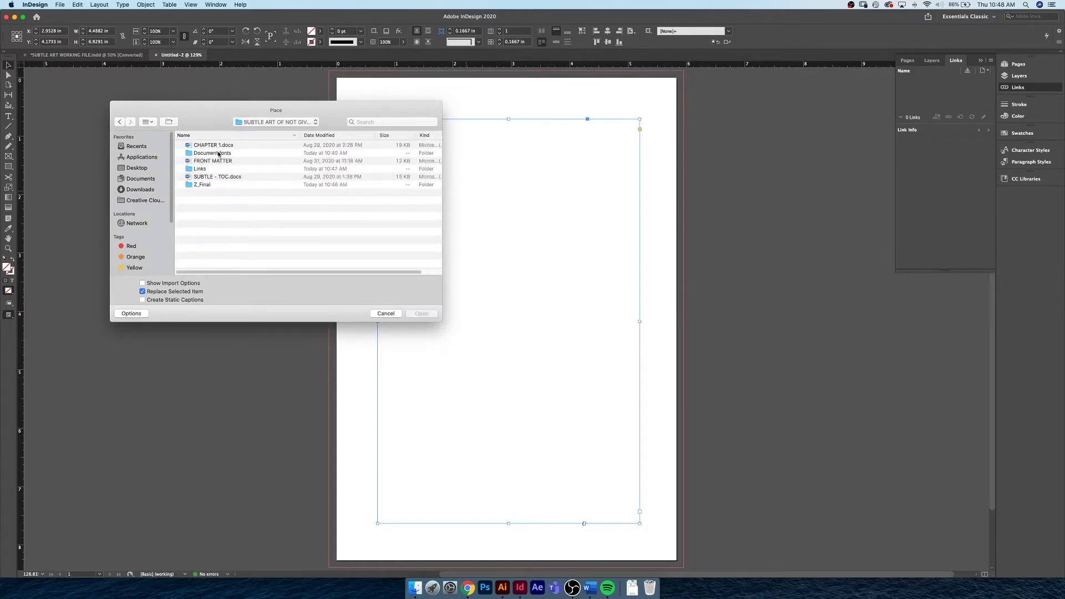
{"action": "left_click", "coordinate": [203, 146]}
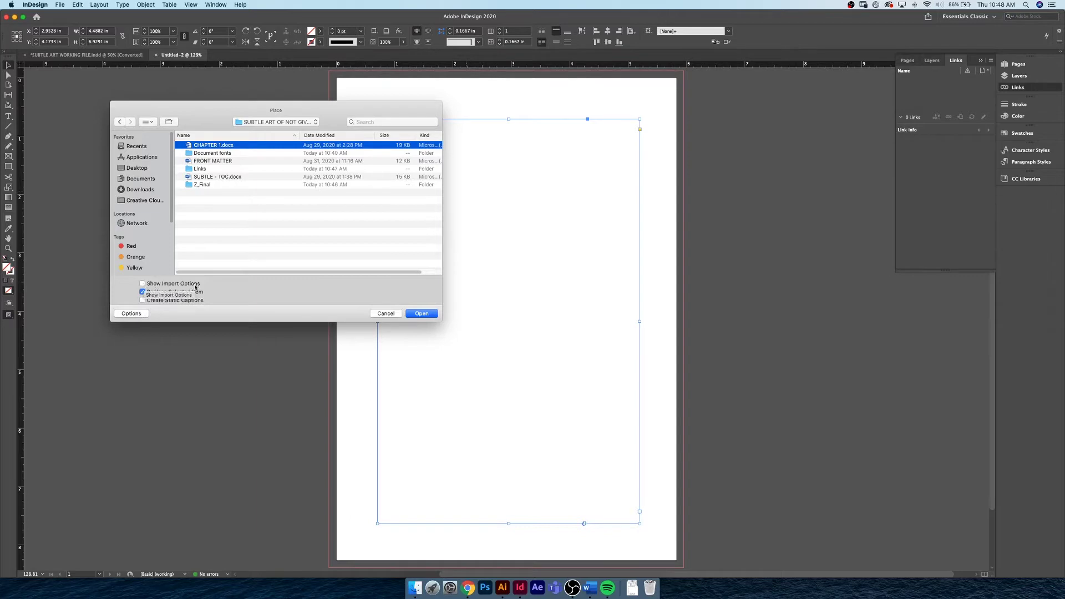
{"action": "left_click", "coordinate": [142, 284]}
{"action": "left_click", "coordinate": [412, 314]}
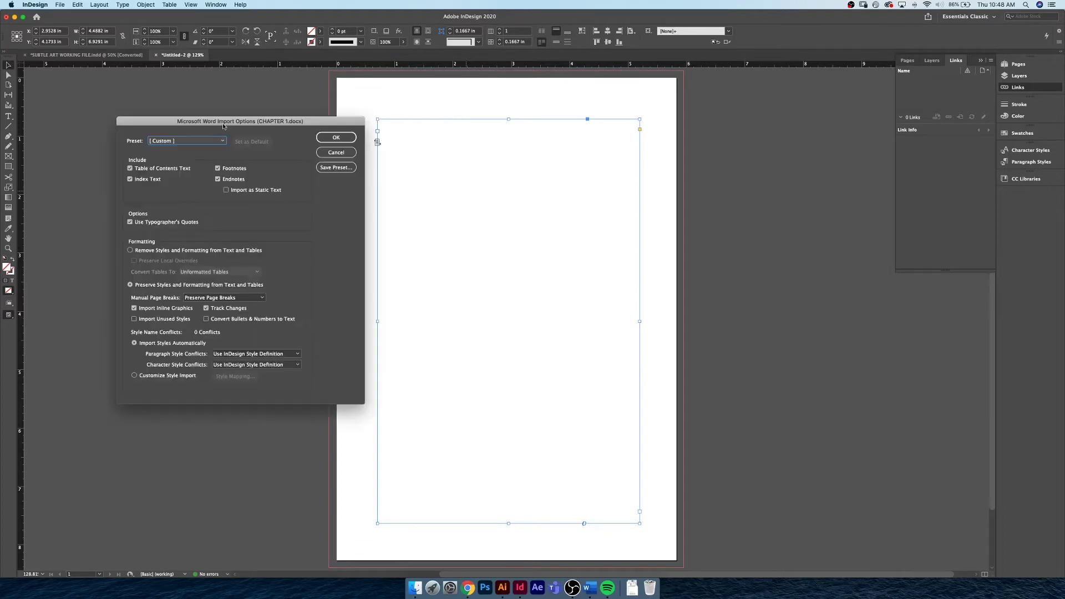
Import CHAPTER 1 with styles and formatting removed and tables as unformatted tabbed text.
{"action": "left_click_drag", "start_coordinate": [223, 125], "coordinate": [192, 125]}
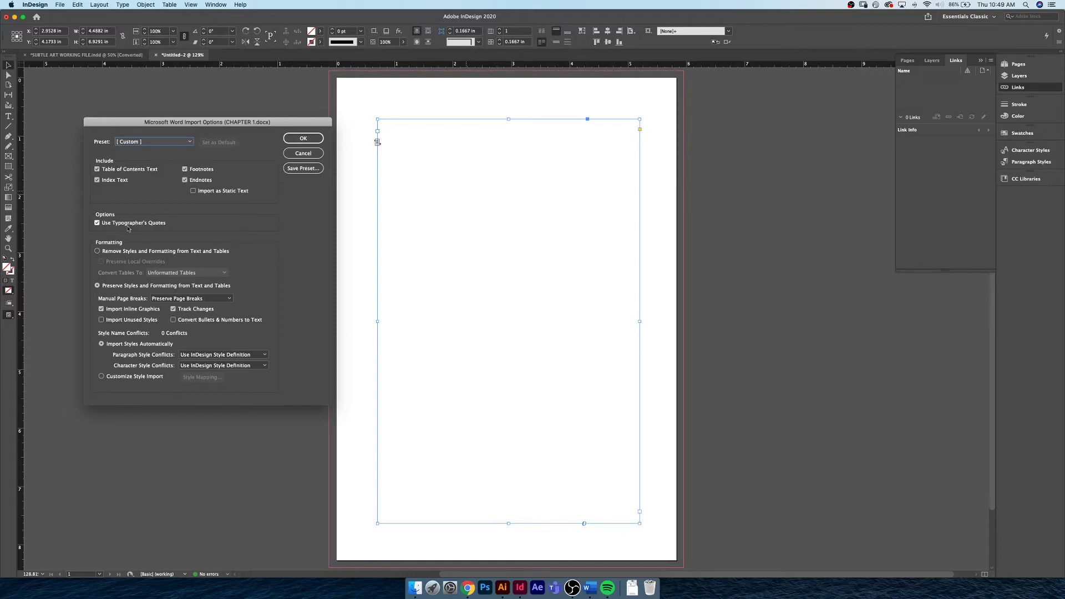
{"action": "left_click", "coordinate": [99, 252]}
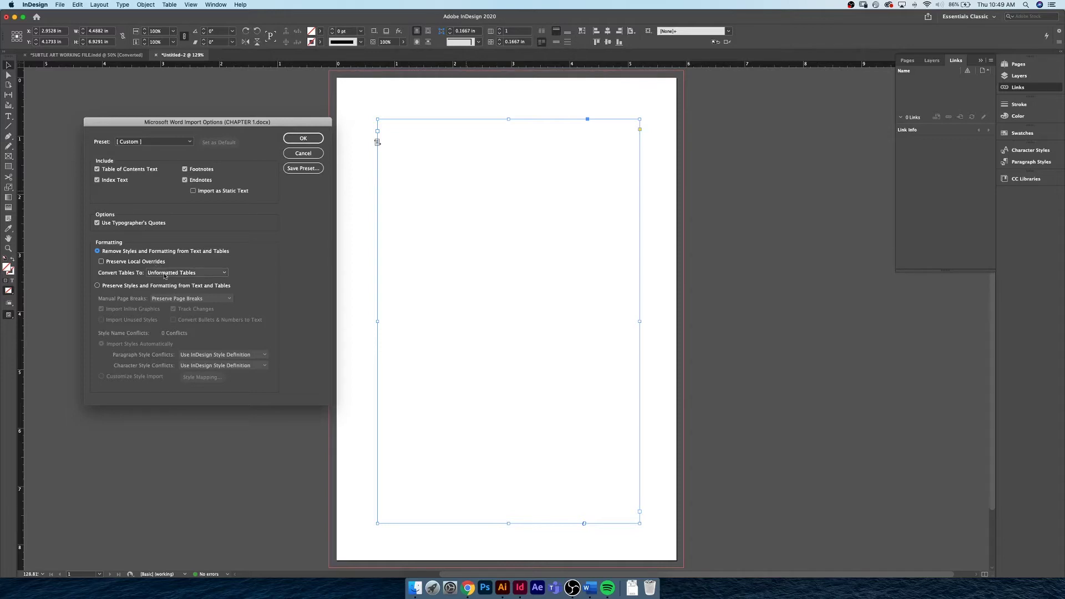
{"action": "left_click", "coordinate": [208, 273]}
{"action": "left_click", "coordinate": [208, 283]}
{"action": "left_click", "coordinate": [287, 142]}
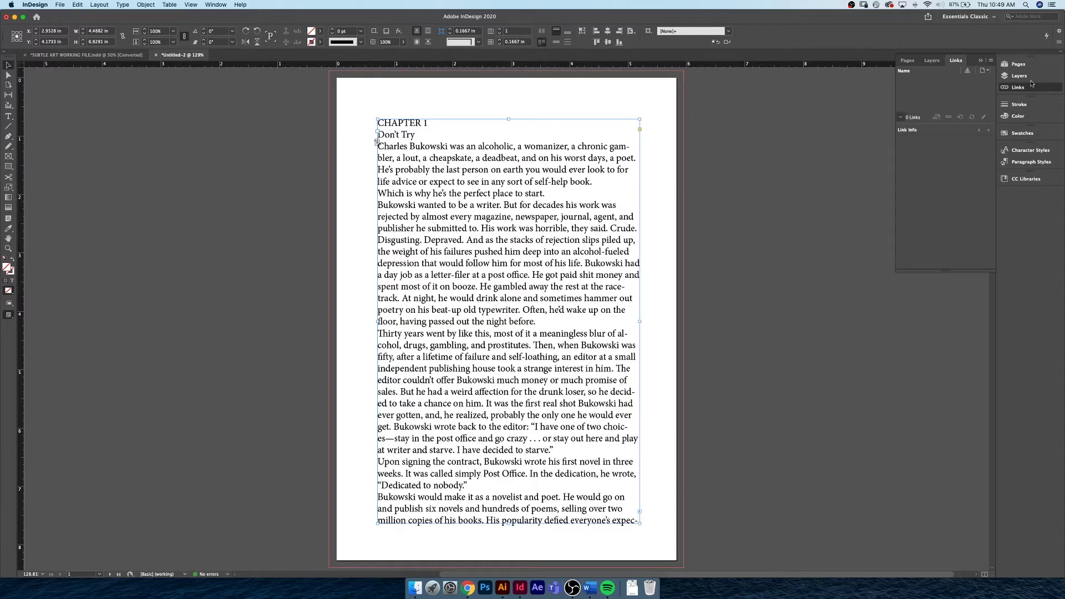
Show the Pages panel and zoom out to 75% to review the chapter across seven pages.
{"action": "left_click", "coordinate": [1020, 64]}
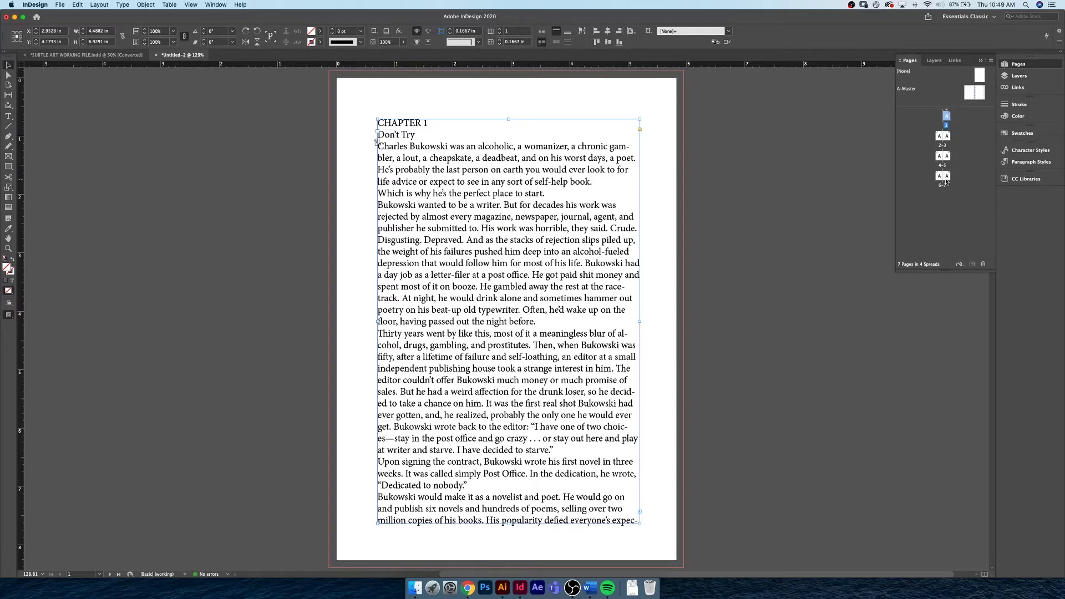
{"action": "left_click", "coordinate": [743, 185]}
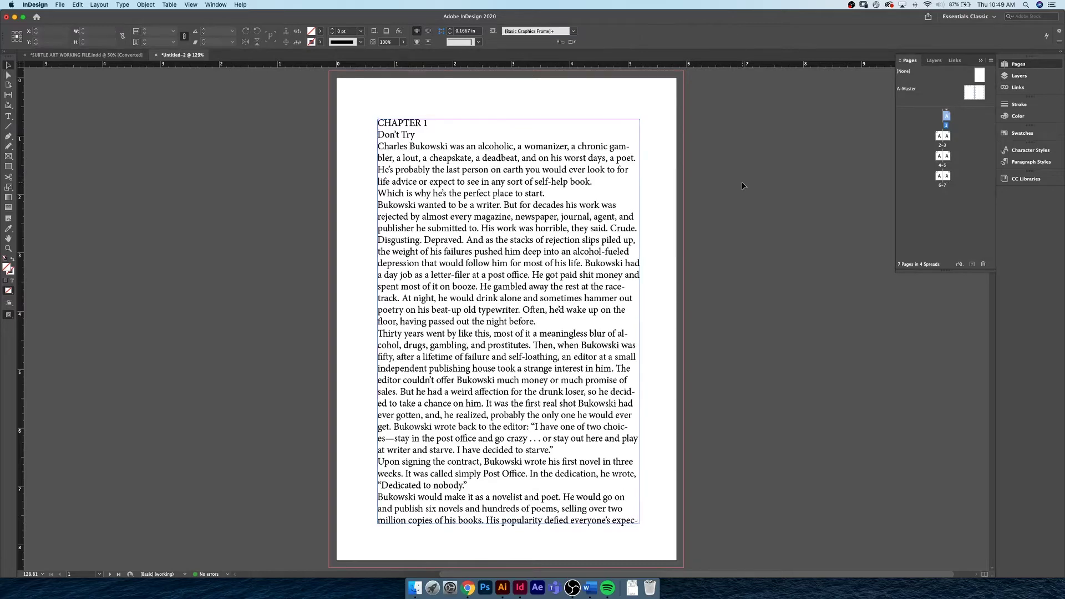
{"action": "key", "text": "super+1"}
{"action": "key", "text": "super+minus"}
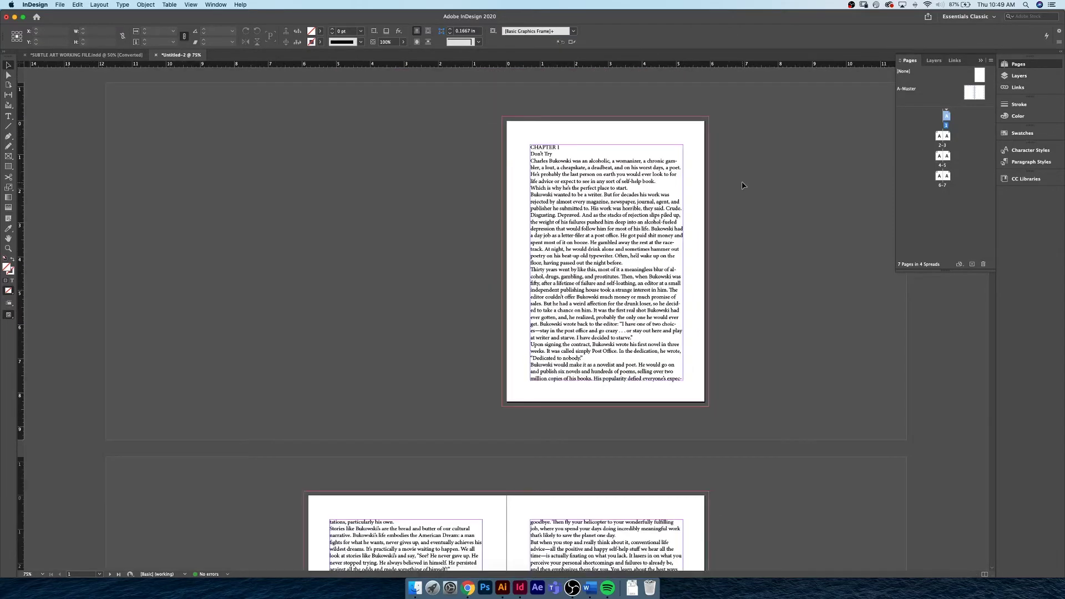
{"action": "scroll", "coordinate": [744, 183], "scroll_direction": "down", "scroll_amount": 10}
{"action": "scroll", "coordinate": [750, 190], "scroll_direction": "down", "scroll_amount": 10}
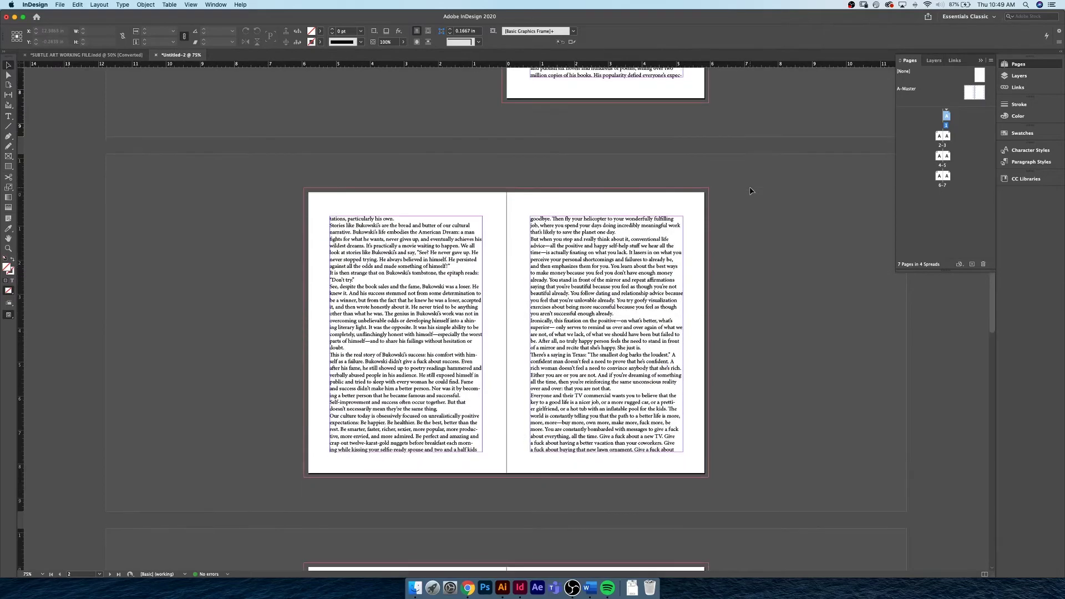
{"action": "scroll", "coordinate": [750, 190], "scroll_direction": "down", "scroll_amount": 10}
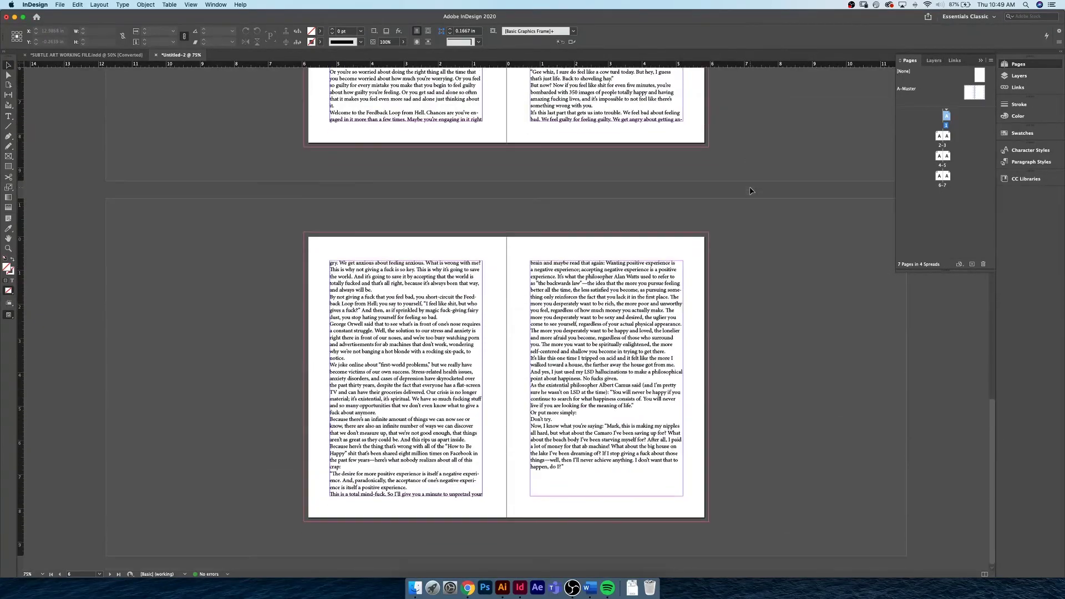
{"action": "left_click", "coordinate": [596, 590]}
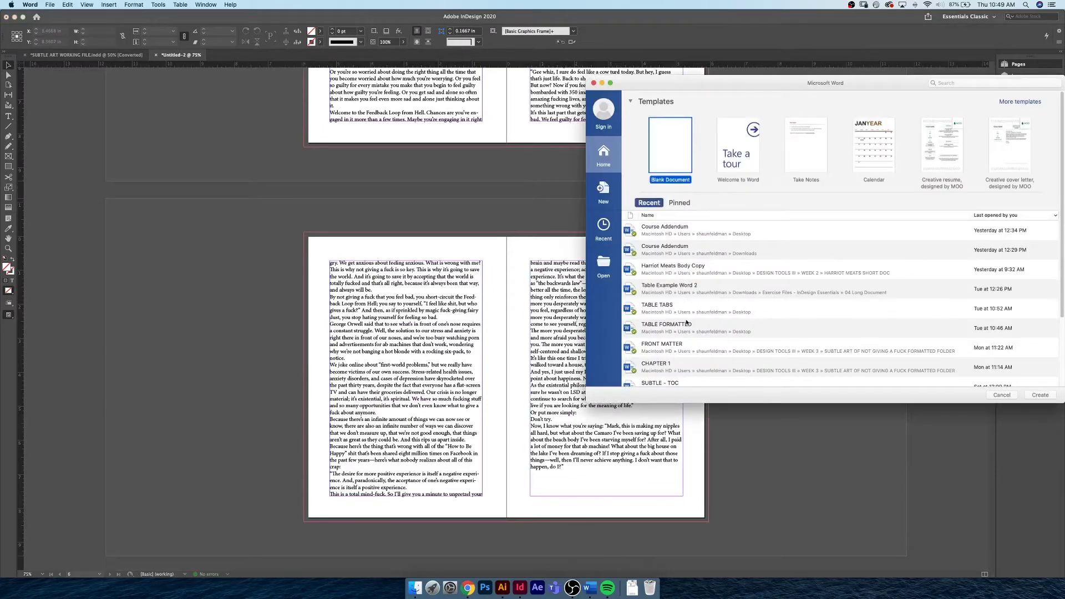
Open CHAPTER 1 in Word and scroll through its formatting.
{"action": "double_click", "coordinate": [688, 368]}
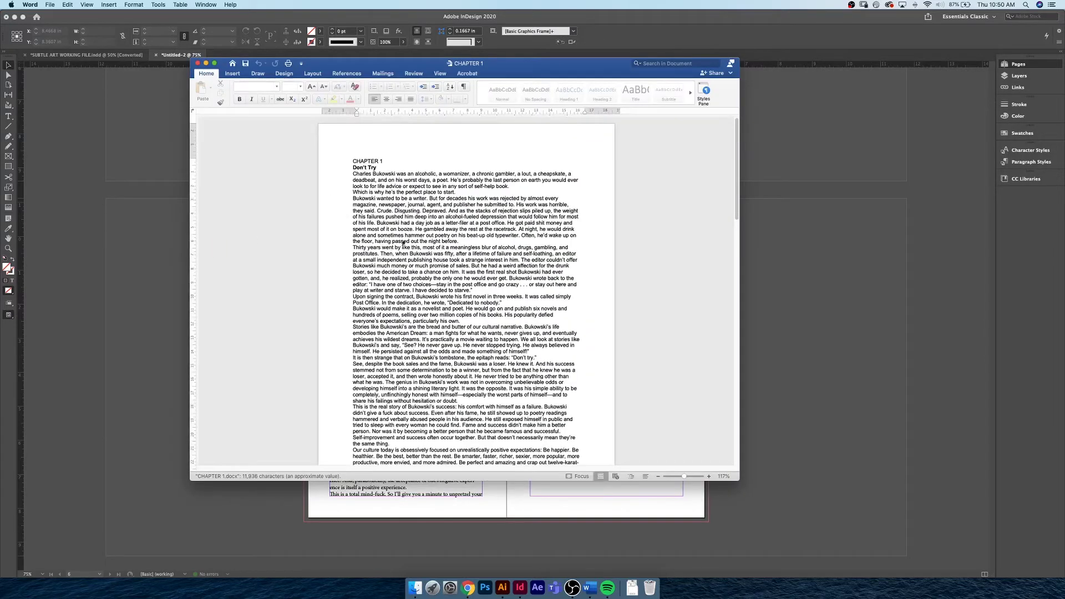
{"action": "scroll", "coordinate": [404, 240], "scroll_direction": "down", "scroll_amount": 15}
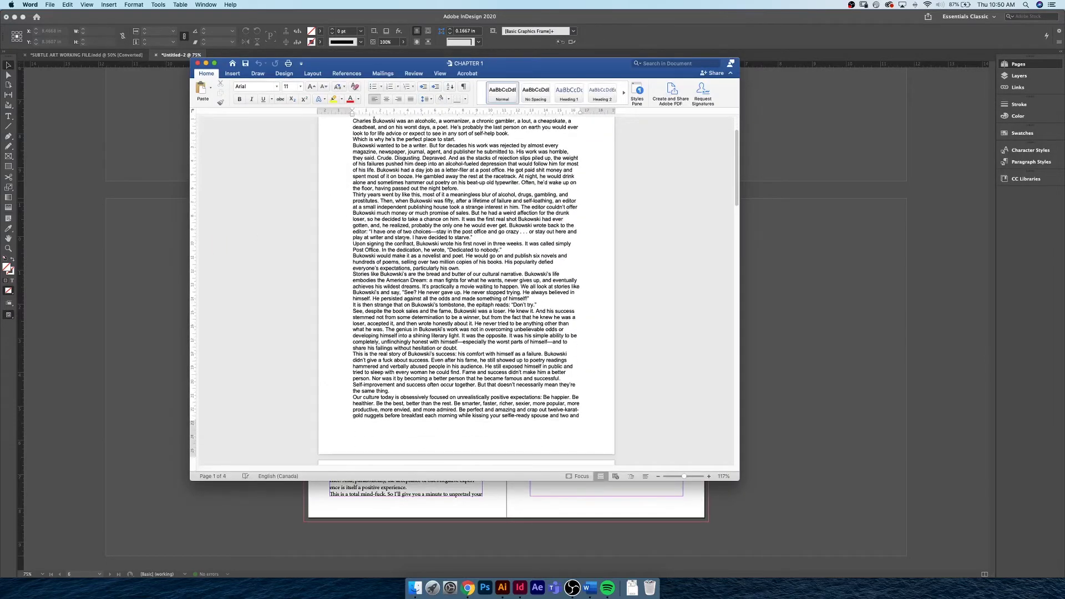
{"action": "scroll", "coordinate": [404, 243], "scroll_direction": "down", "scroll_amount": 6}
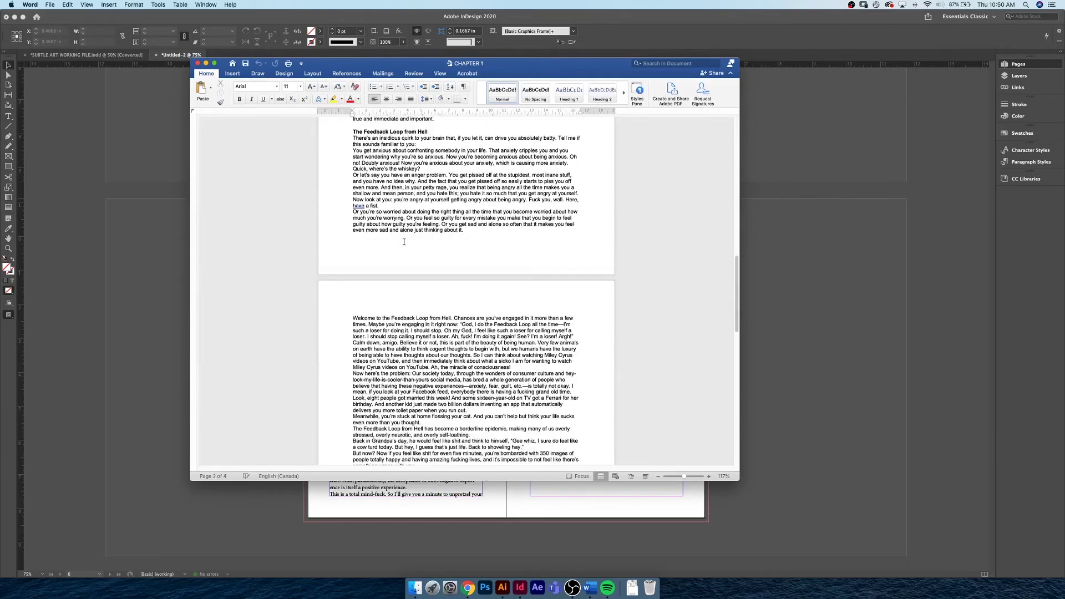
{"action": "scroll", "coordinate": [404, 241], "scroll_direction": "up", "scroll_amount": 10}
{"action": "scroll", "coordinate": [405, 240], "scroll_direction": "up", "scroll_amount": 12}
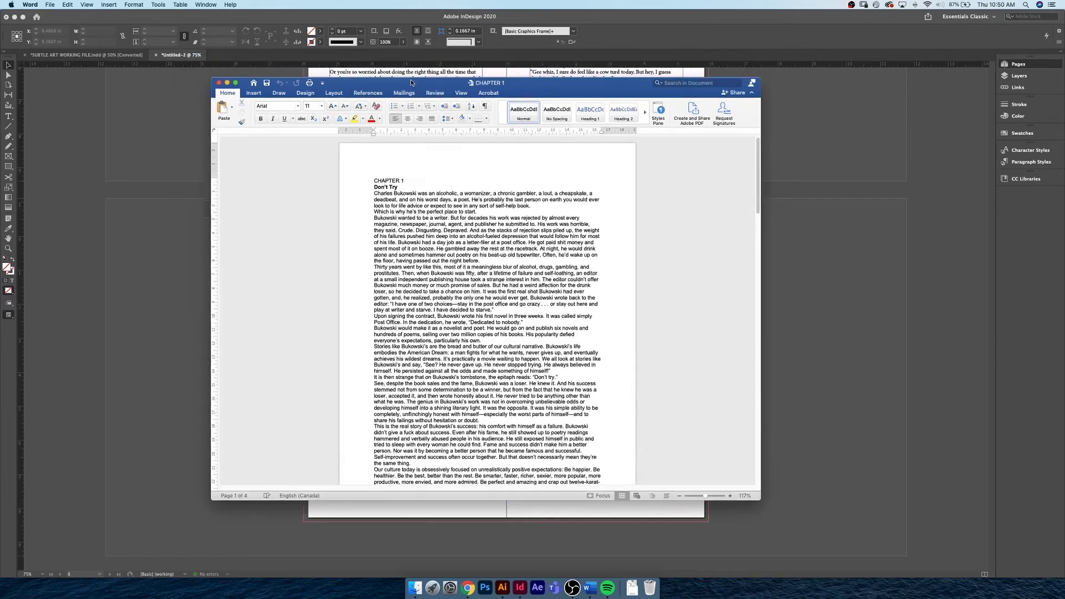
{"action": "scroll", "coordinate": [306, 170], "scroll_direction": "up", "scroll_amount": 10}
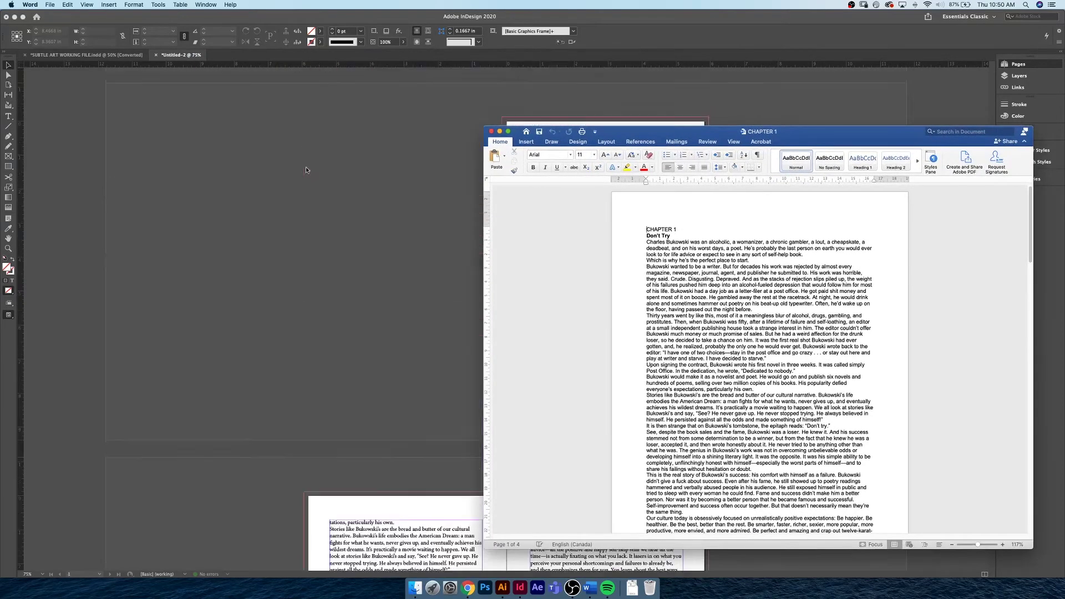
Position the Word window beside the InDesign page and select the 'Don't Try' heading.
{"action": "left_click_drag", "start_coordinate": [641, 134], "coordinate": [213, 137]}
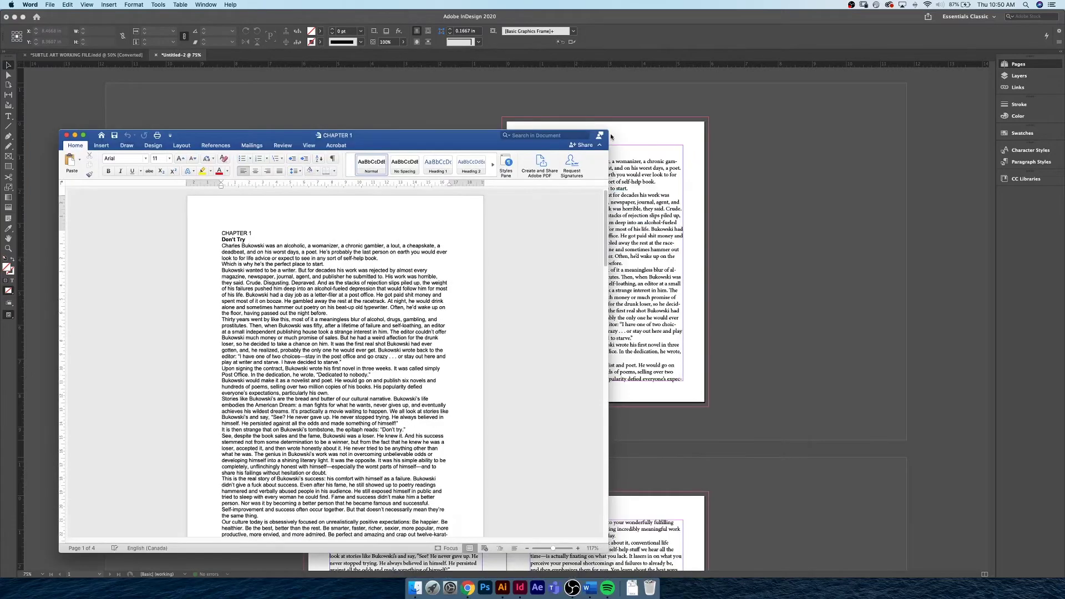
{"action": "left_click_drag", "start_coordinate": [609, 137], "coordinate": [510, 137]}
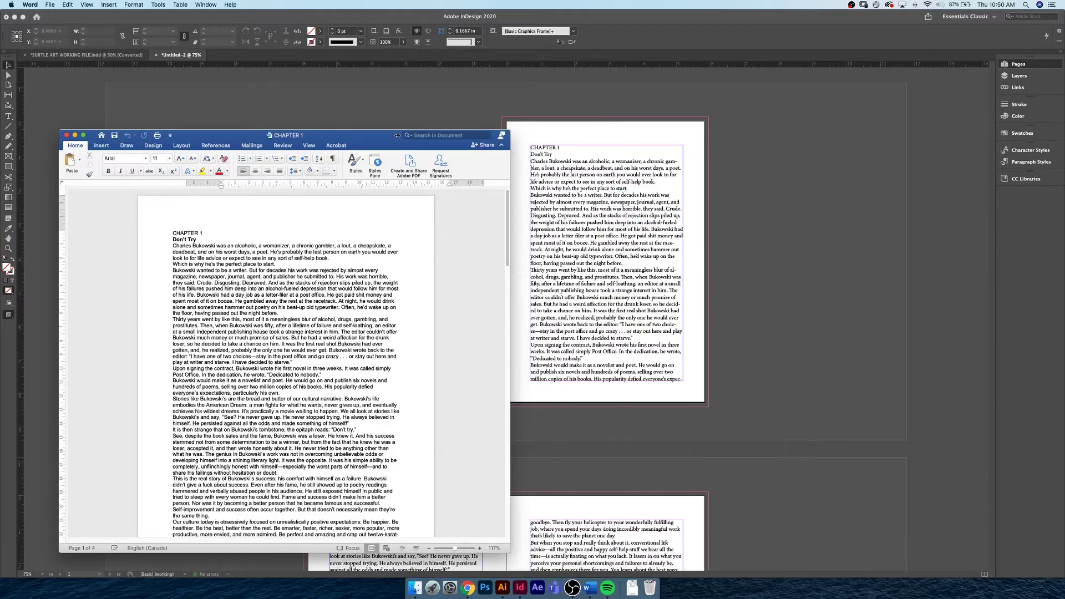
{"action": "left_click_drag", "start_coordinate": [397, 135], "coordinate": [339, 71]}
{"action": "left_click_drag", "start_coordinate": [3, 277], "coordinate": [66, 277]}
{"action": "left_click_drag", "start_coordinate": [265, 71], "coordinate": [334, 71]}
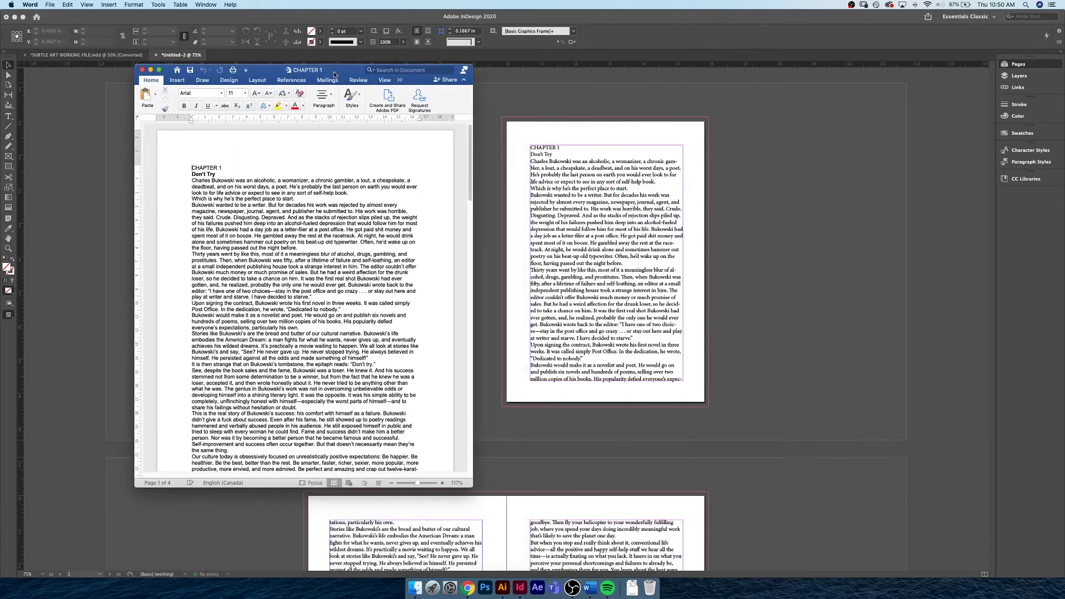
{"action": "left_click_drag", "start_coordinate": [219, 174], "coordinate": [191, 174]}
Compare the zoomed-in InDesign page with Word, then return to InDesign's File menu.
{"action": "left_click", "coordinate": [549, 162]}
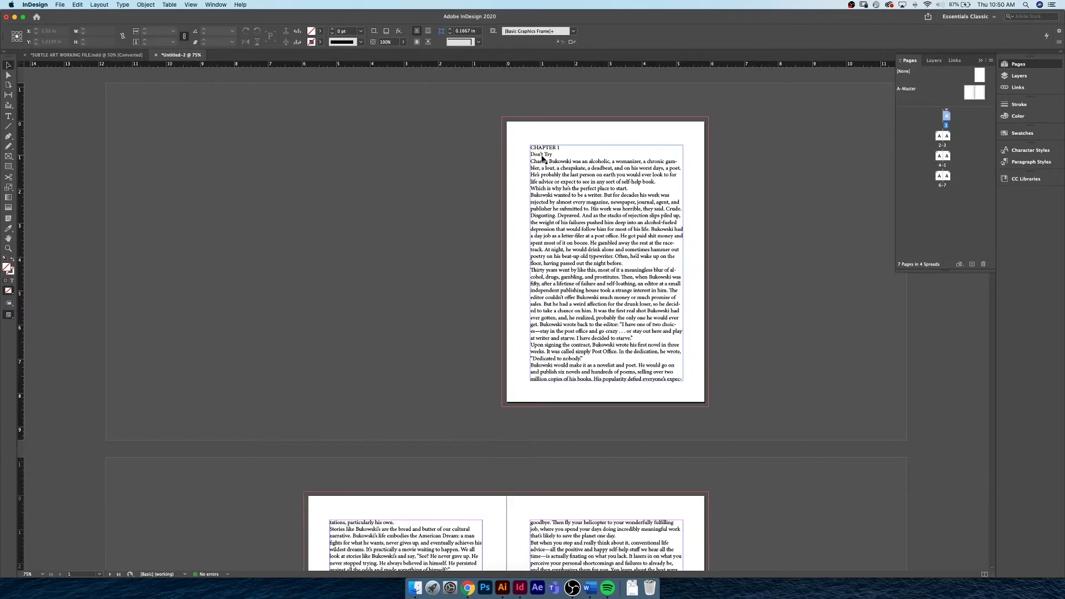
{"action": "key", "text": "super+equal"}
{"action": "key", "text": "super+equal"}
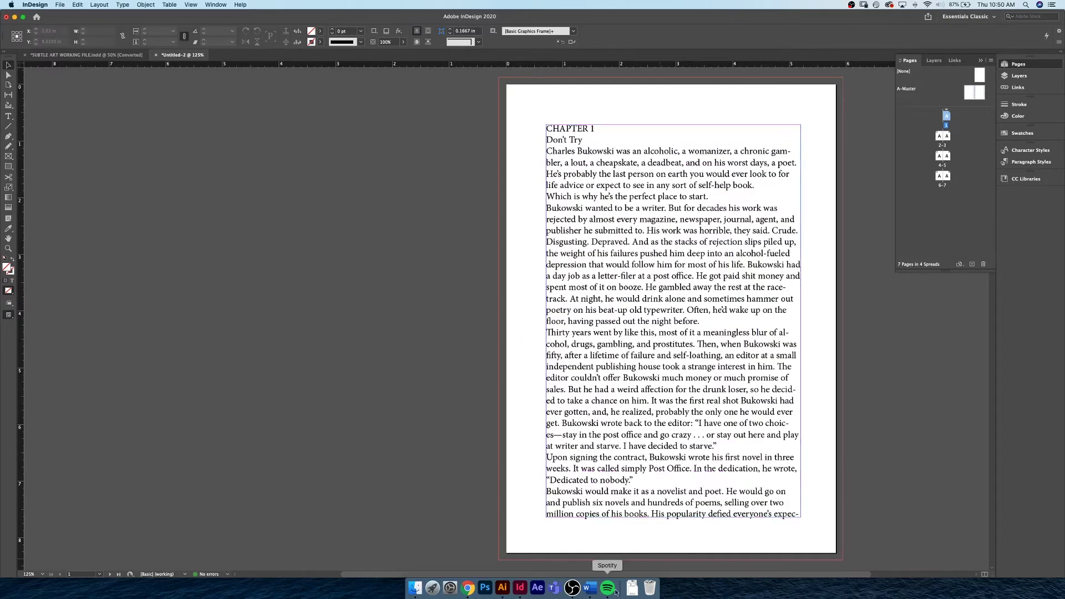
{"action": "left_click", "coordinate": [590, 588]}
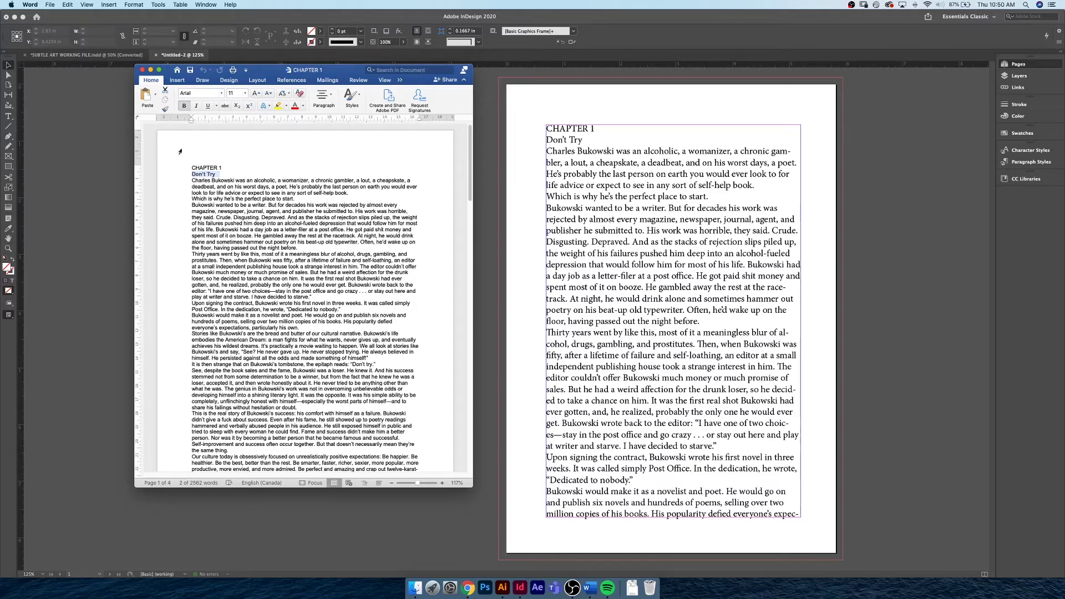
{"action": "left_click", "coordinate": [59, 67]}
{"action": "left_click", "coordinate": [59, 4]}
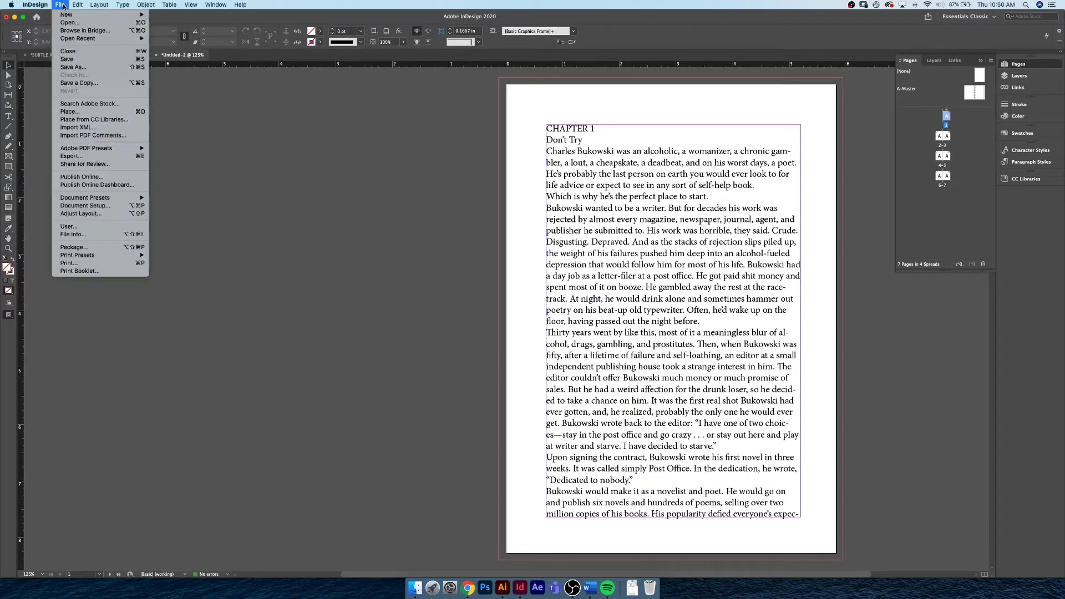
Create a new one-page document with Primary Text Frame turned off.
{"action": "mouse_move", "coordinate": [66, 14]}
{"action": "left_click", "coordinate": [183, 17]}
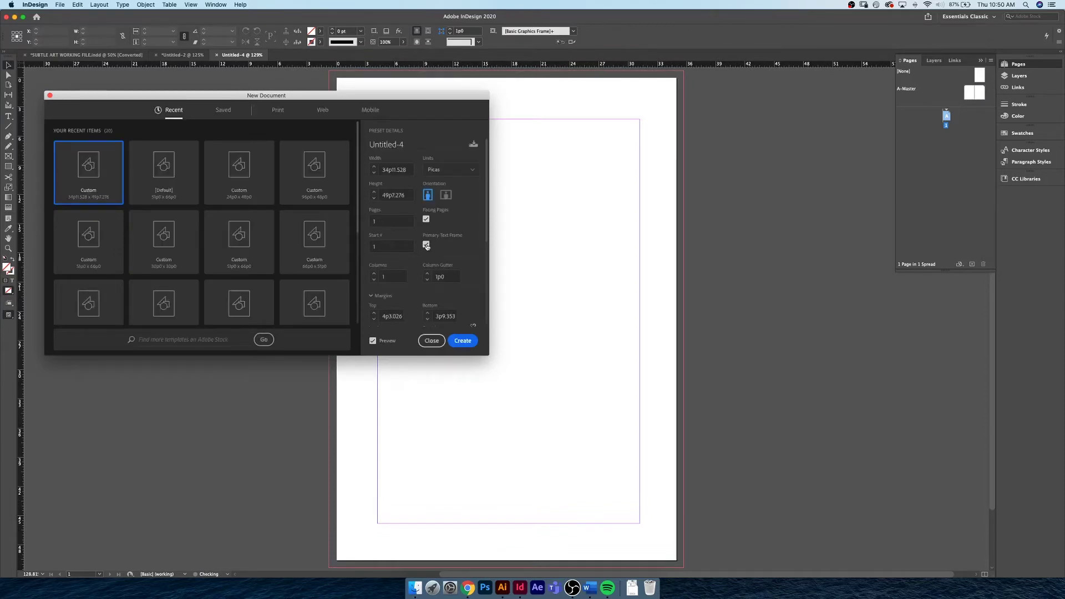
{"action": "left_click", "coordinate": [454, 247]}
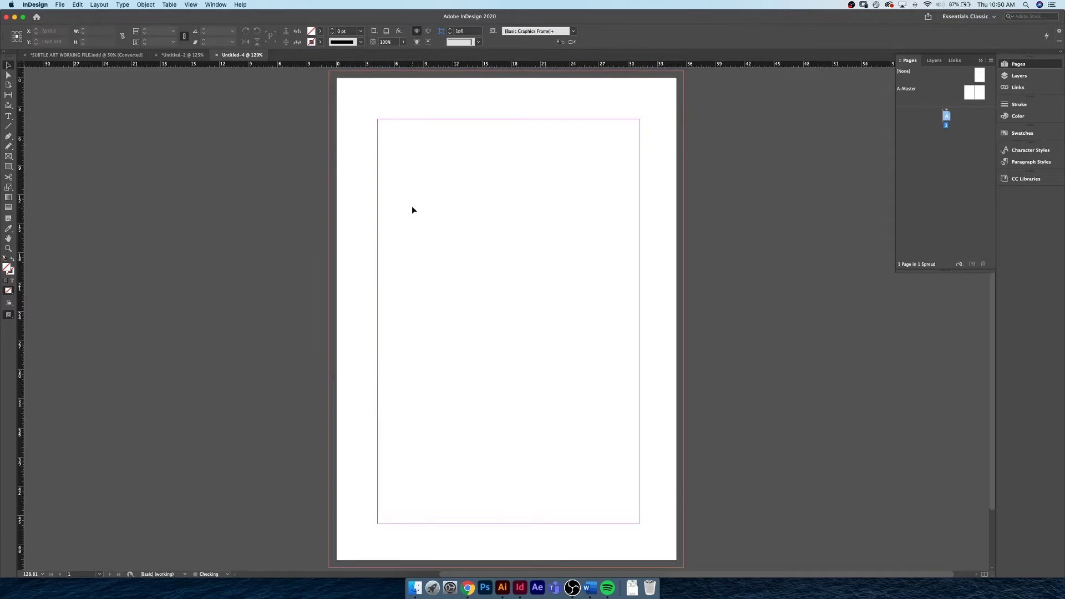
Draw an empty text frame filling the page from margin to margin.
{"action": "key", "text": "t"}
{"action": "left_click_drag", "start_coordinate": [383, 126], "coordinate": [642, 522]}
{"action": "left_click_drag", "start_coordinate": [379, 120], "coordinate": [639, 522]}
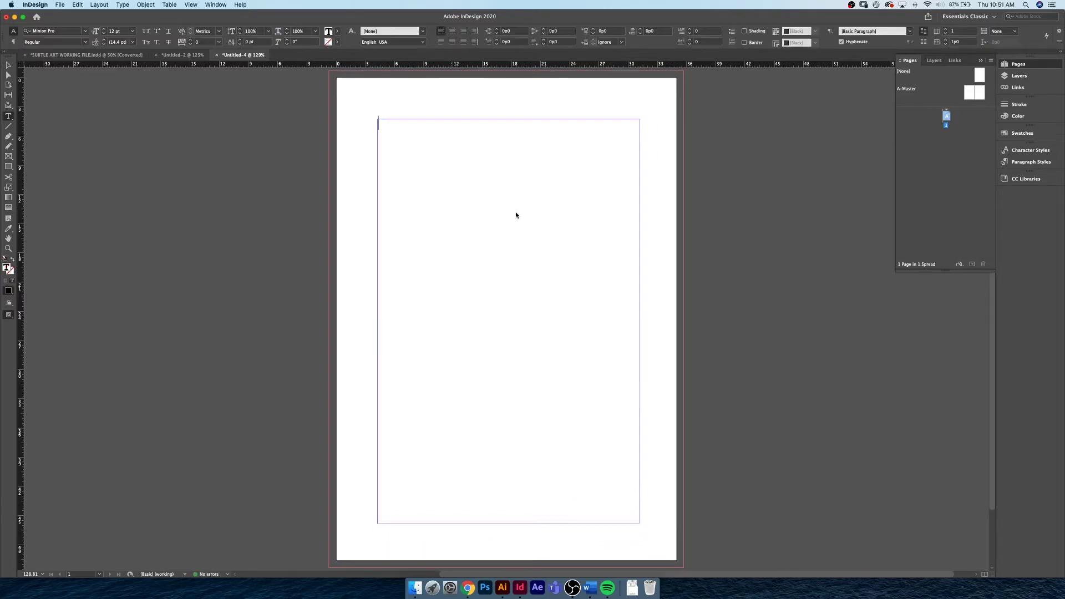
{"action": "key", "text": "super+d"}
Place CHAPTER 1.docx into the frame using the Preserve Styles and Formatting import option.
{"action": "left_click", "coordinate": [462, 142]}
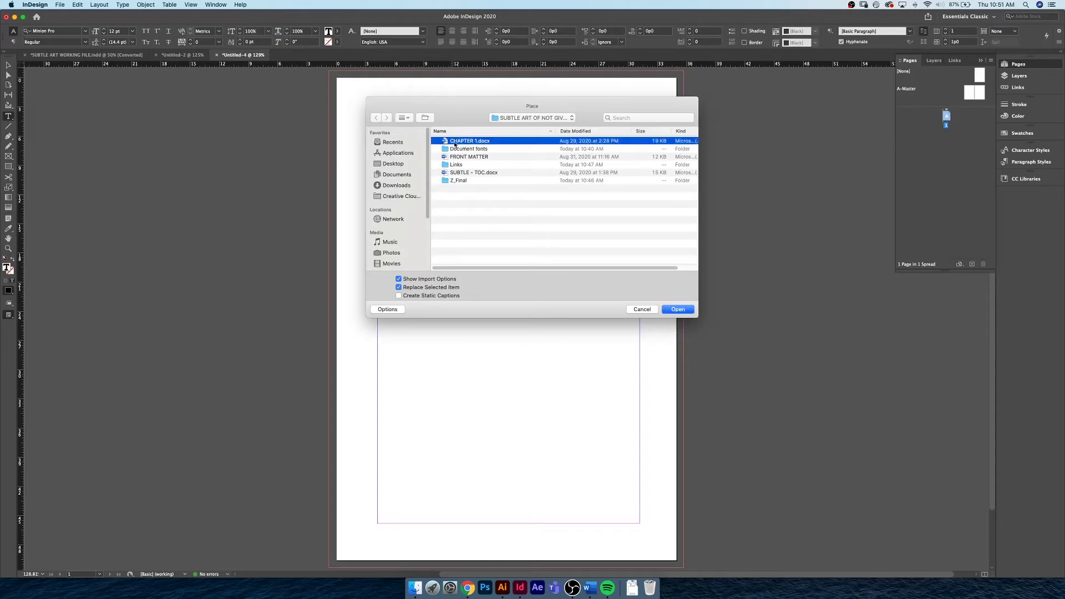
{"action": "left_click", "coordinate": [677, 309]}
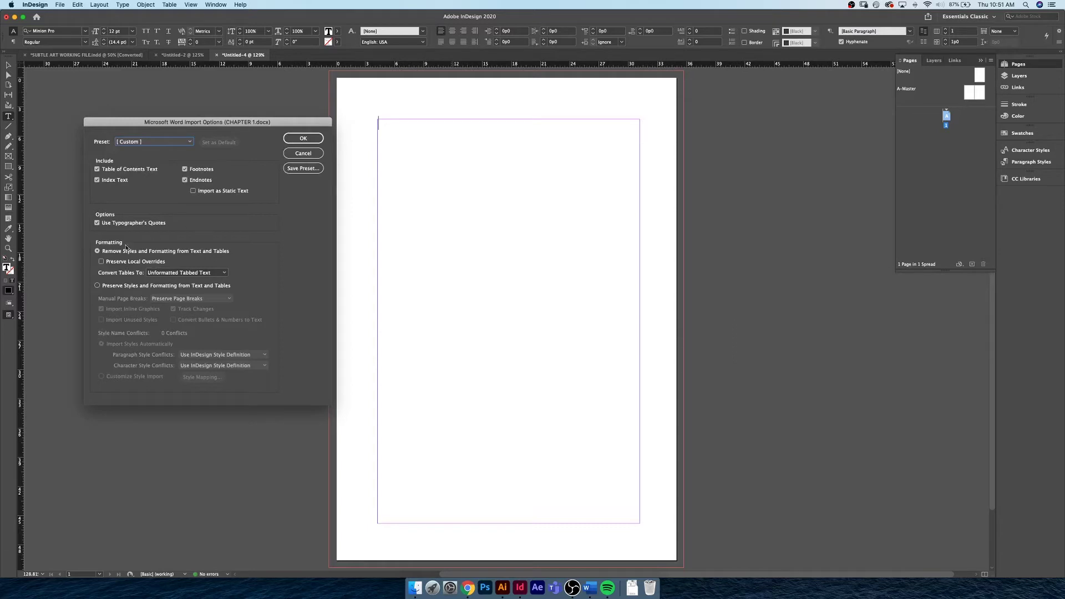
{"action": "left_click", "coordinate": [97, 285]}
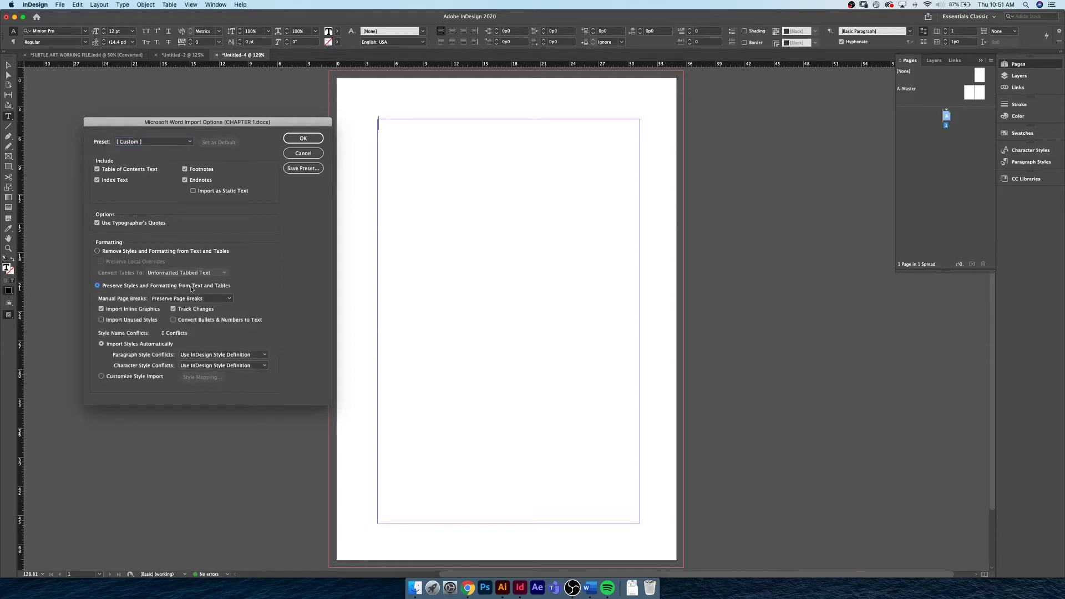
{"action": "key", "text": "Return"}
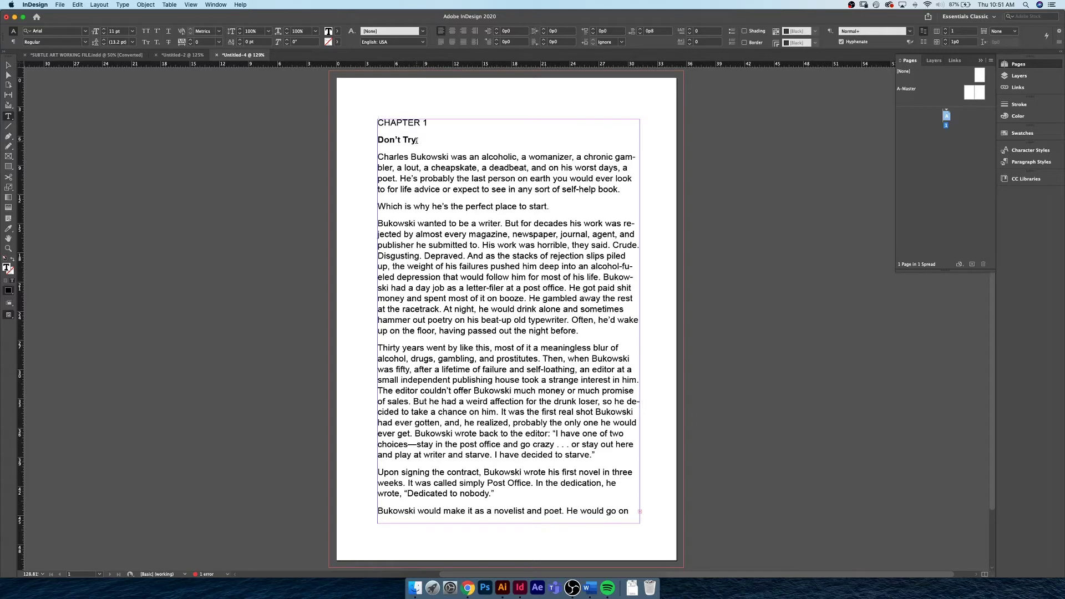
Check the formatting of the 'Don't Try' heading and the body text.
{"action": "left_click_drag", "start_coordinate": [432, 167], "coordinate": [378, 140]}
{"action": "left_click", "coordinate": [413, 140]}
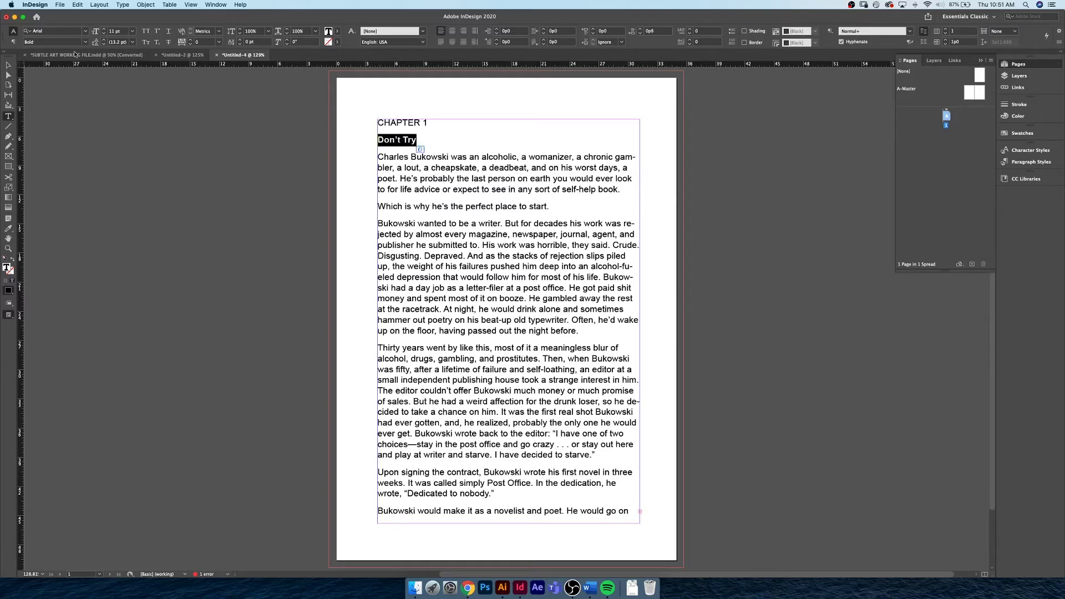
{"action": "right_click", "coordinate": [119, 66]}
{"action": "left_click", "coordinate": [451, 168]}
{"action": "left_click", "coordinate": [528, 232]}
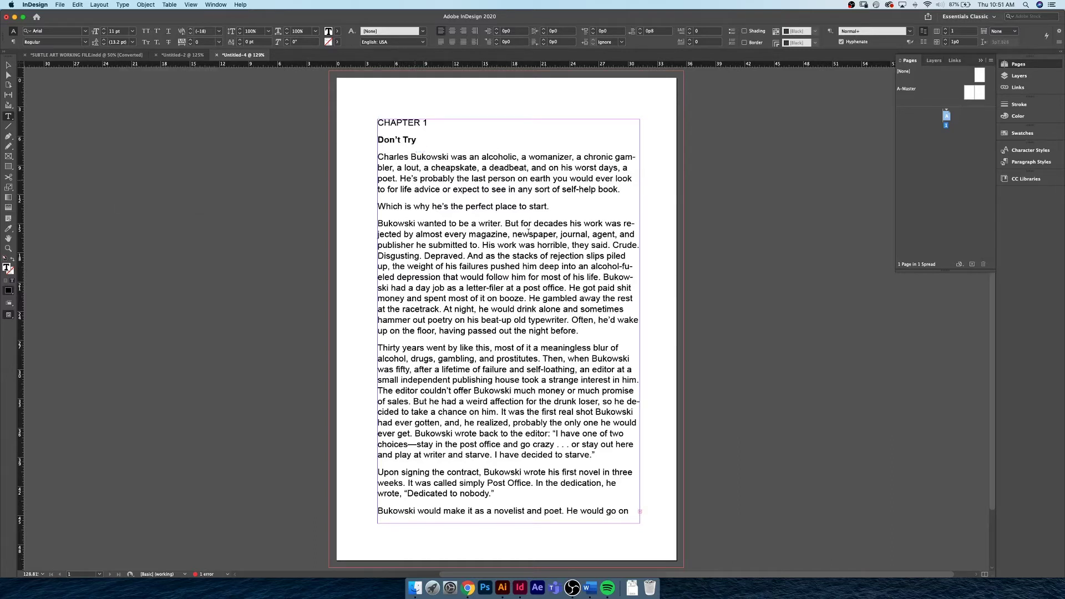
Review the chapter text down to the frame's end, then add a second page.
{"action": "scroll", "coordinate": [541, 254], "scroll_direction": "down", "scroll_amount": 3}
{"action": "key", "text": "super+equal"}
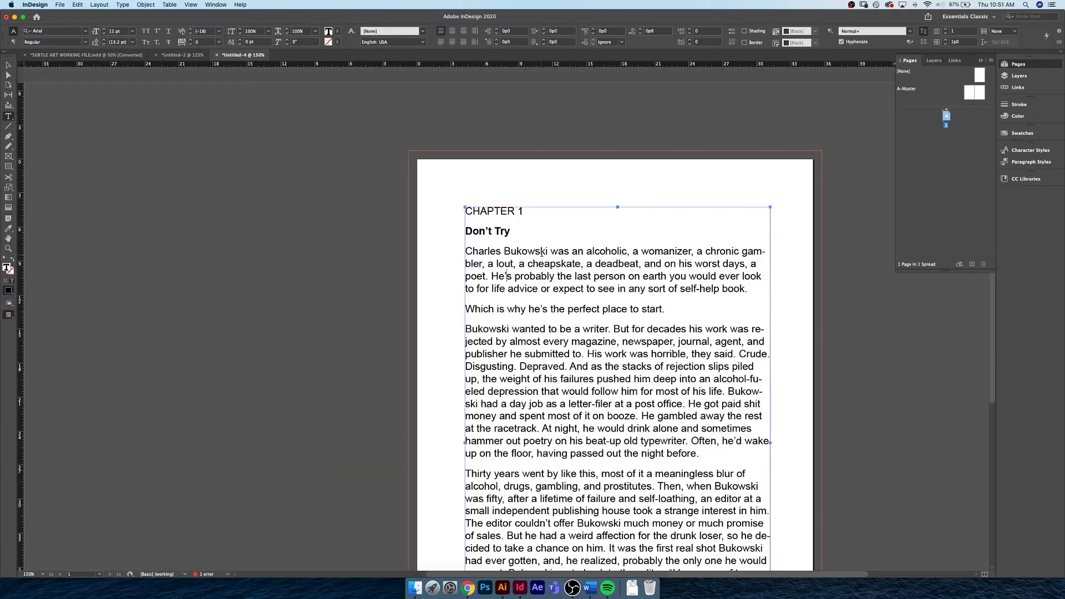
{"action": "key", "text": "super+equal"}
{"action": "key", "text": "super+equal"}
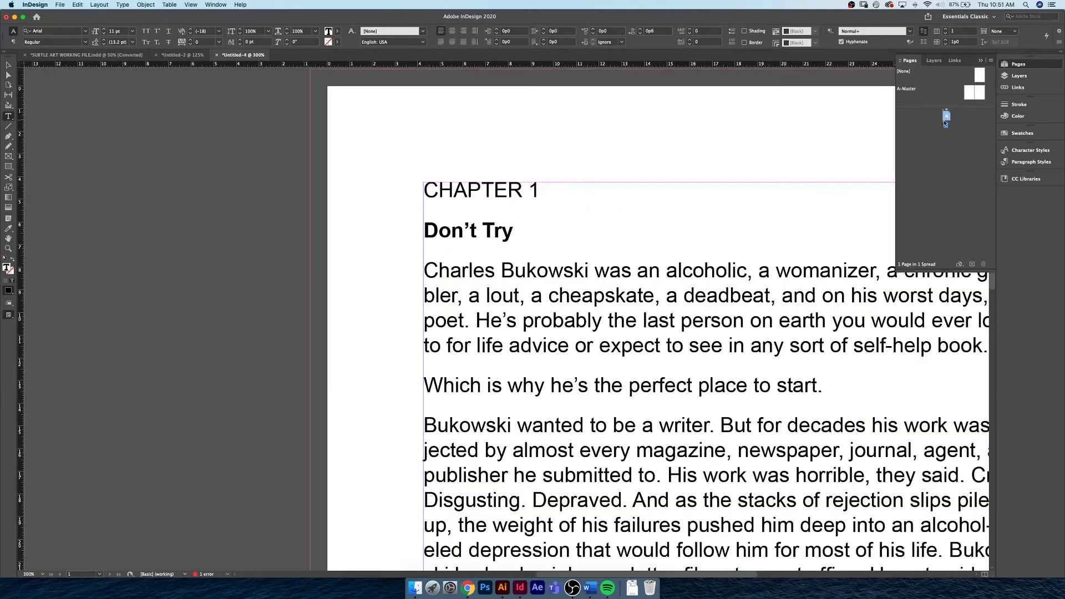
{"action": "scroll", "coordinate": [794, 234], "scroll_direction": "down", "scroll_amount": 7}
{"action": "scroll", "coordinate": [721, 333], "scroll_direction": "down", "scroll_amount": 8}
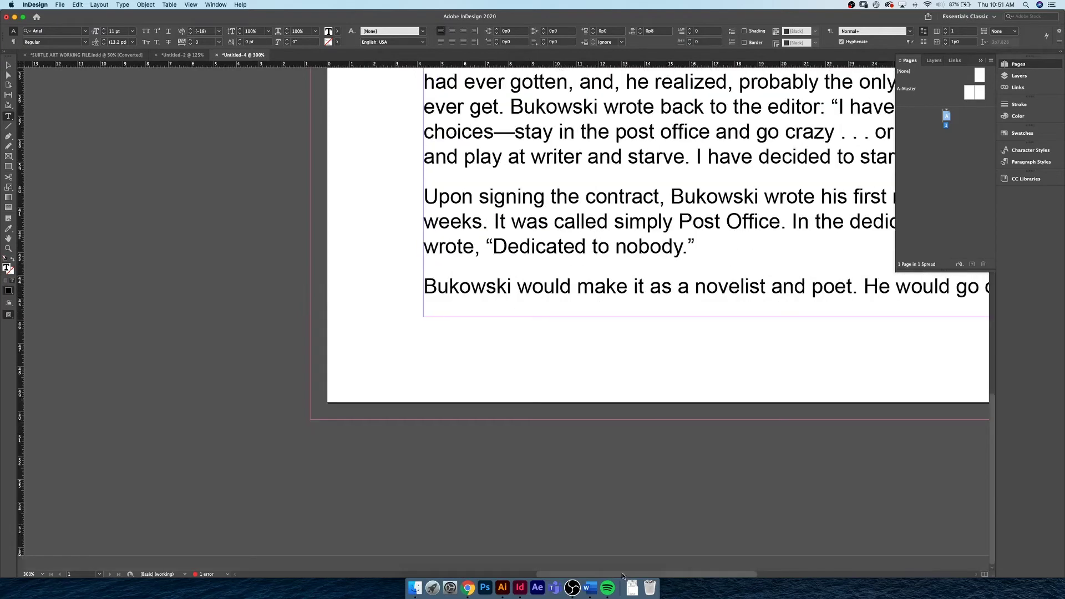
{"action": "left_click_drag", "start_coordinate": [621, 572], "coordinate": [738, 570]}
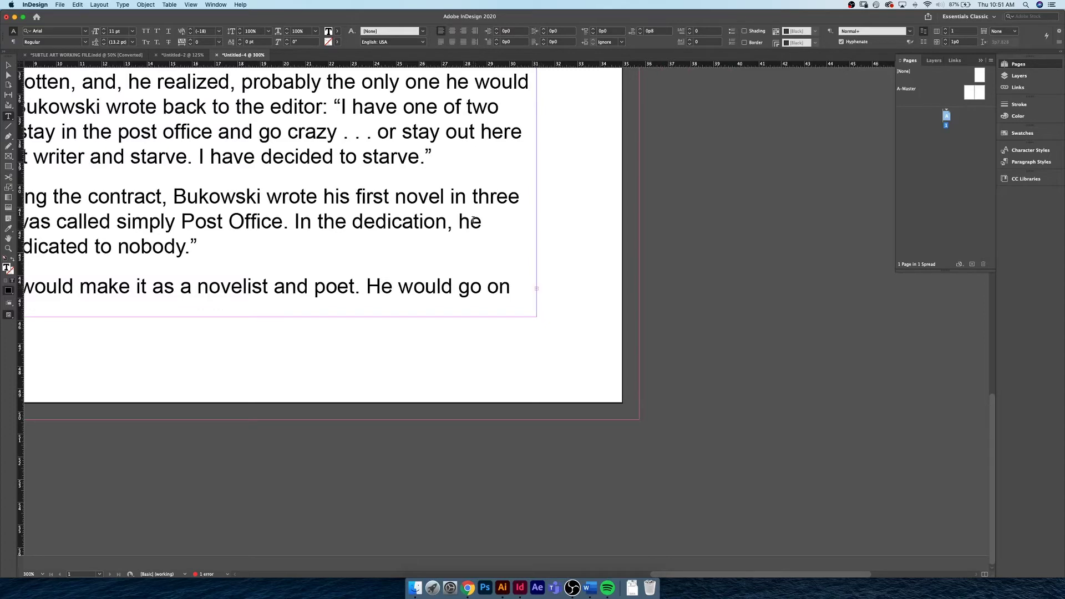
{"action": "key", "text": "super+minus"}
{"action": "key", "text": "super+minus"}
{"action": "key", "text": "super+minus"}
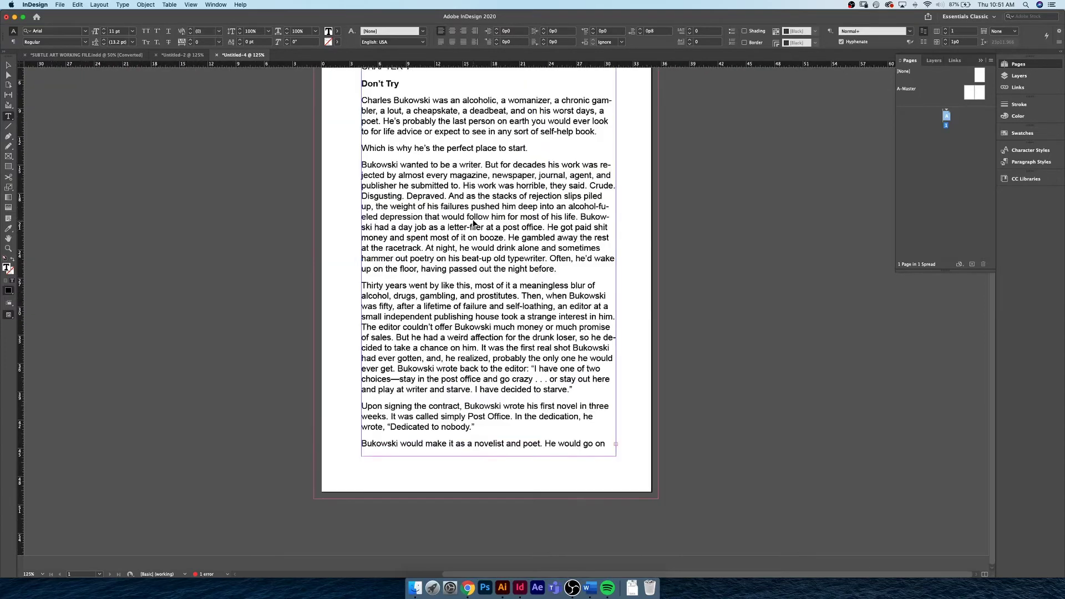
{"action": "key", "text": "super+minus"}
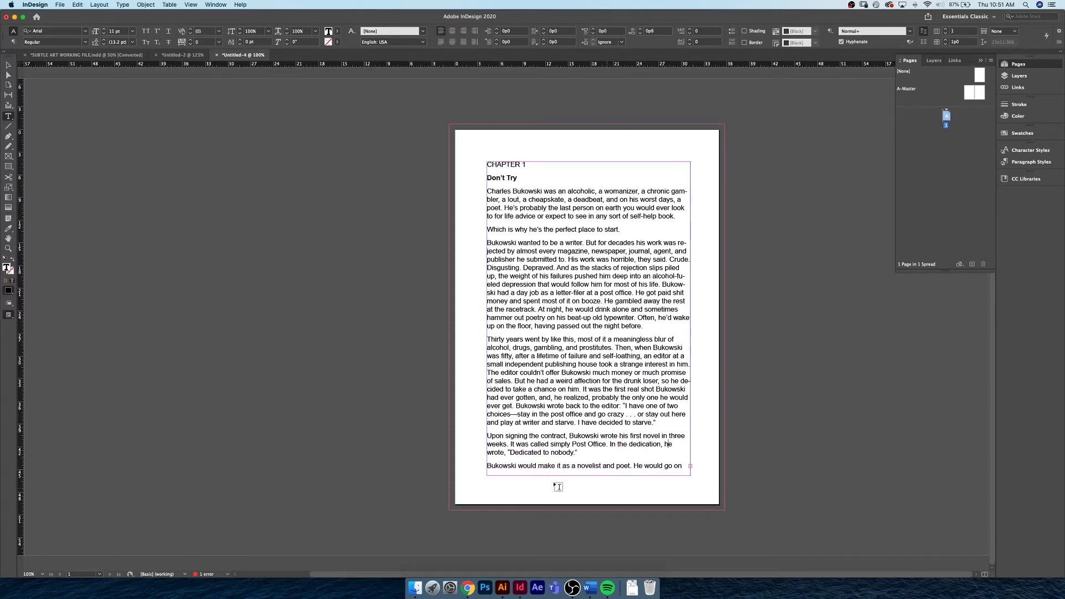
{"action": "left_click", "coordinate": [972, 265]}
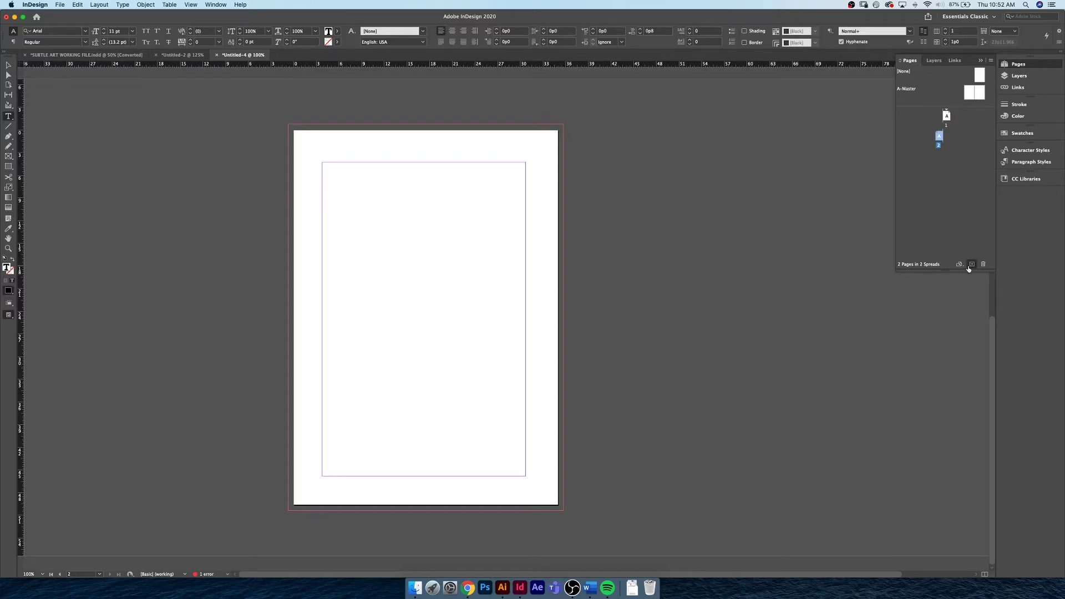
Add a third page and select the Chapter 1 text frame on page 1.
{"action": "left_click", "coordinate": [972, 265]}
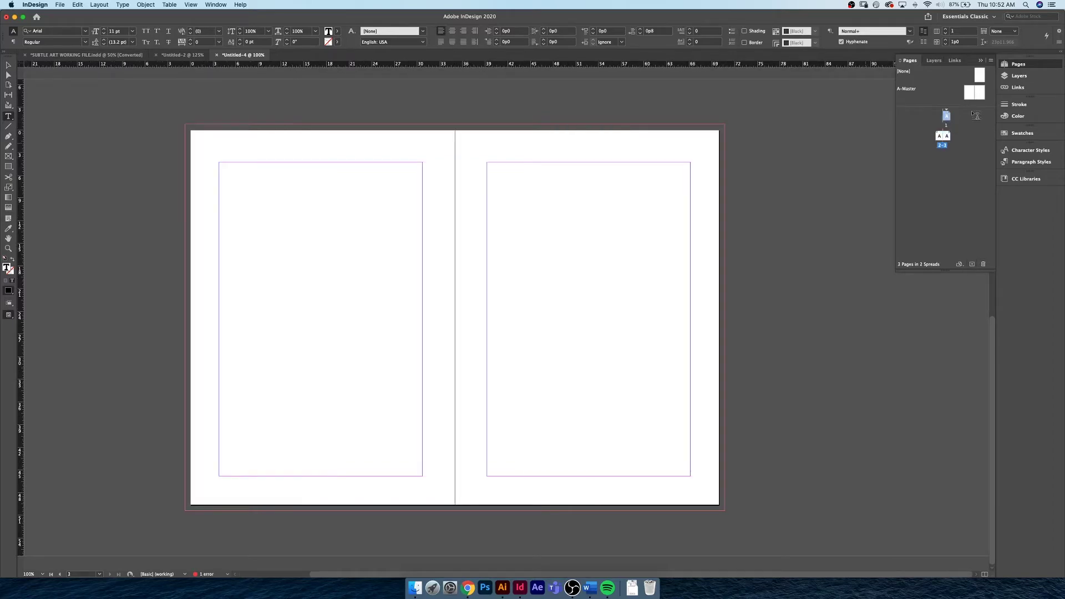
{"action": "double_click", "coordinate": [946, 116]}
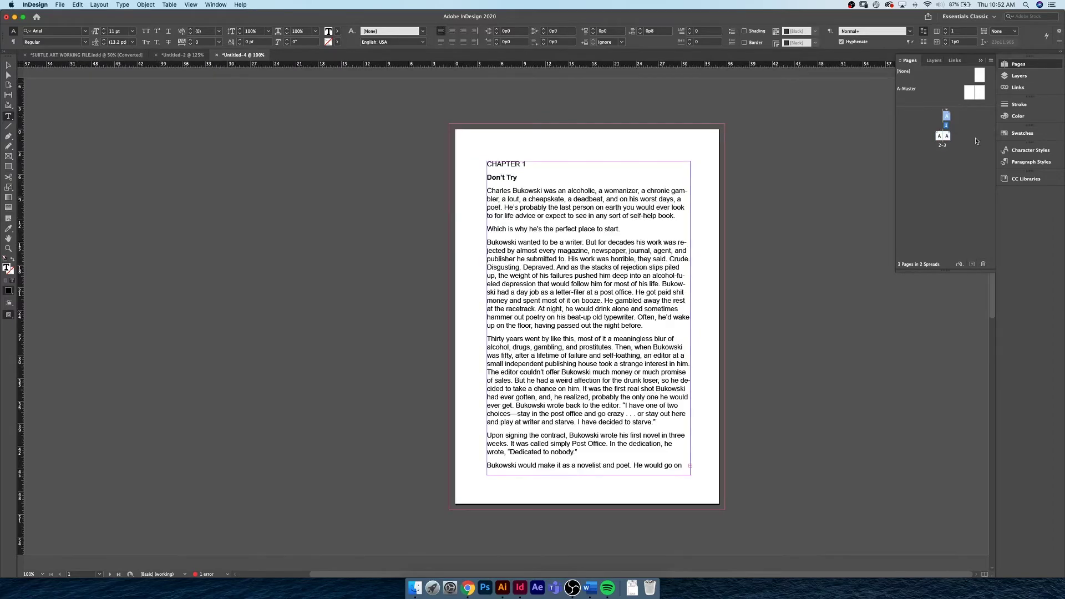
{"action": "left_click", "coordinate": [8, 65]}
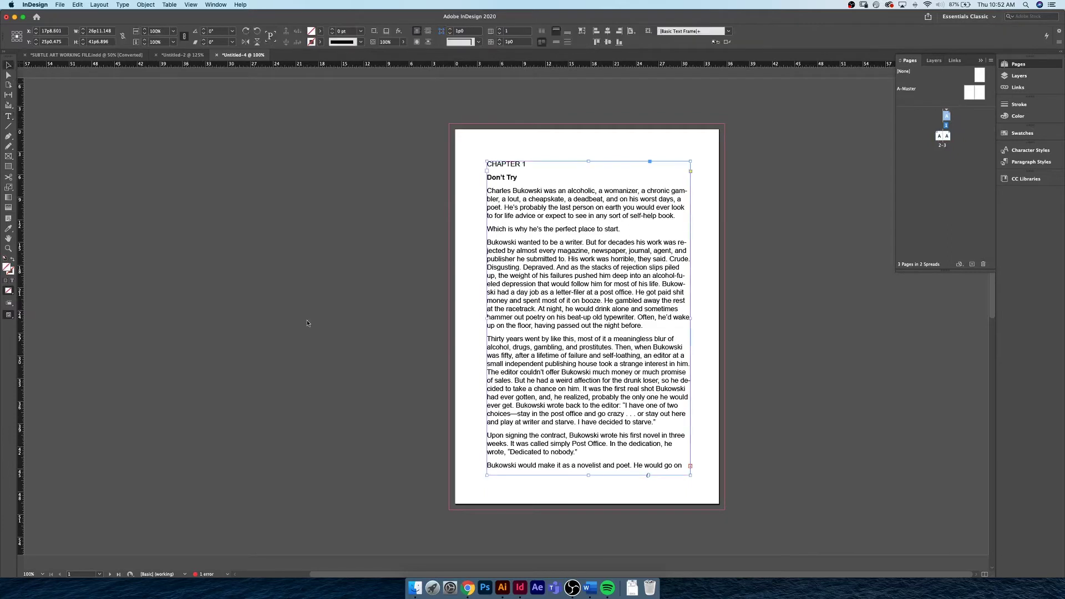
{"action": "left_click", "coordinate": [691, 465]}
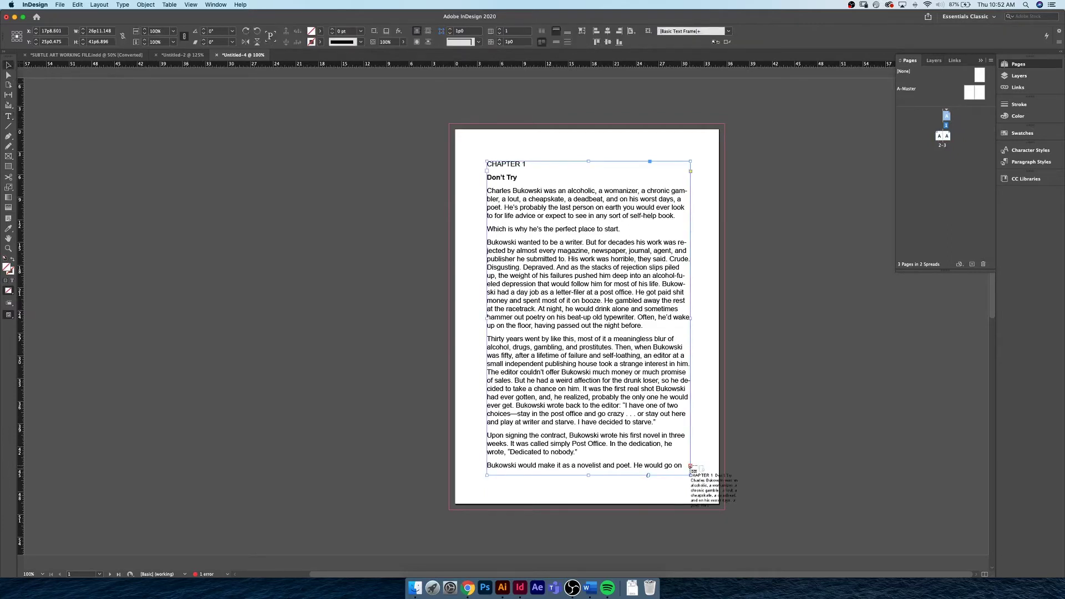
{"action": "key", "text": "Escape"}
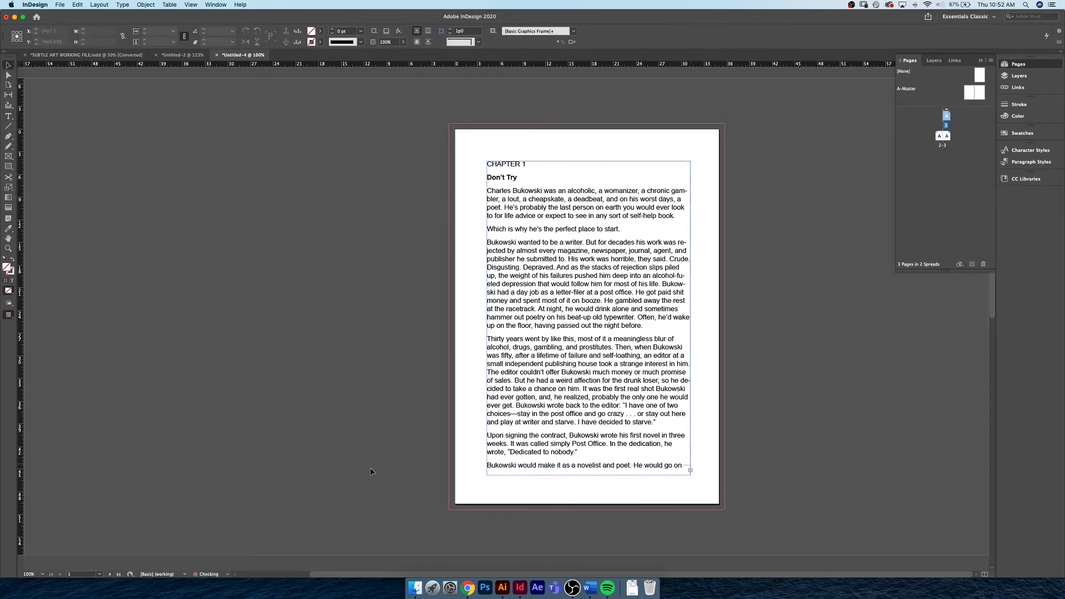
{"action": "scroll", "coordinate": [397, 469], "scroll_direction": "down", "scroll_amount": 10}
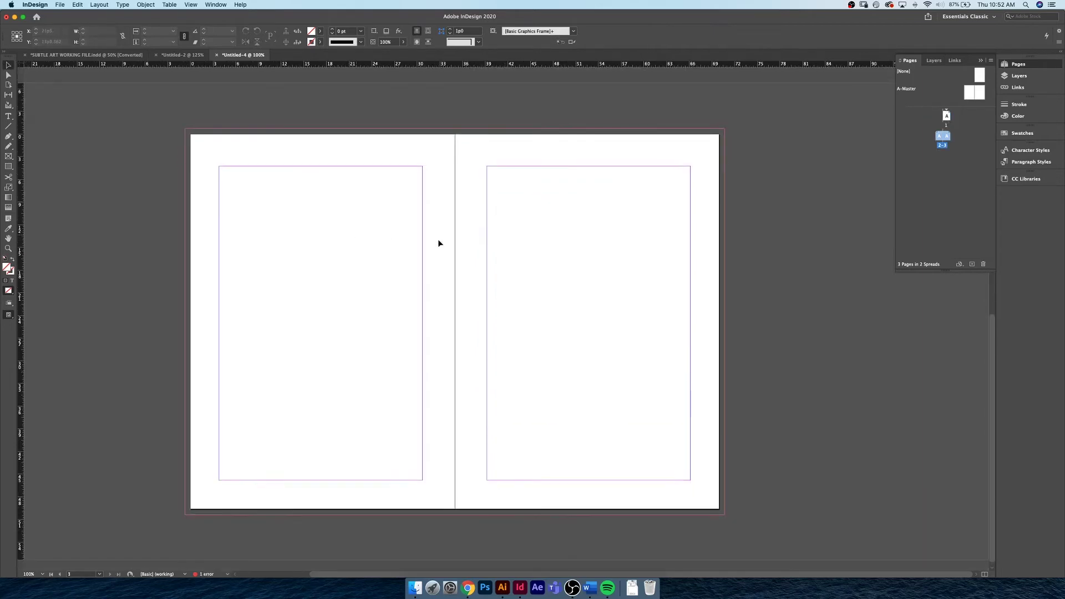
{"action": "scroll", "coordinate": [555, 222], "scroll_direction": "up", "scroll_amount": 3}
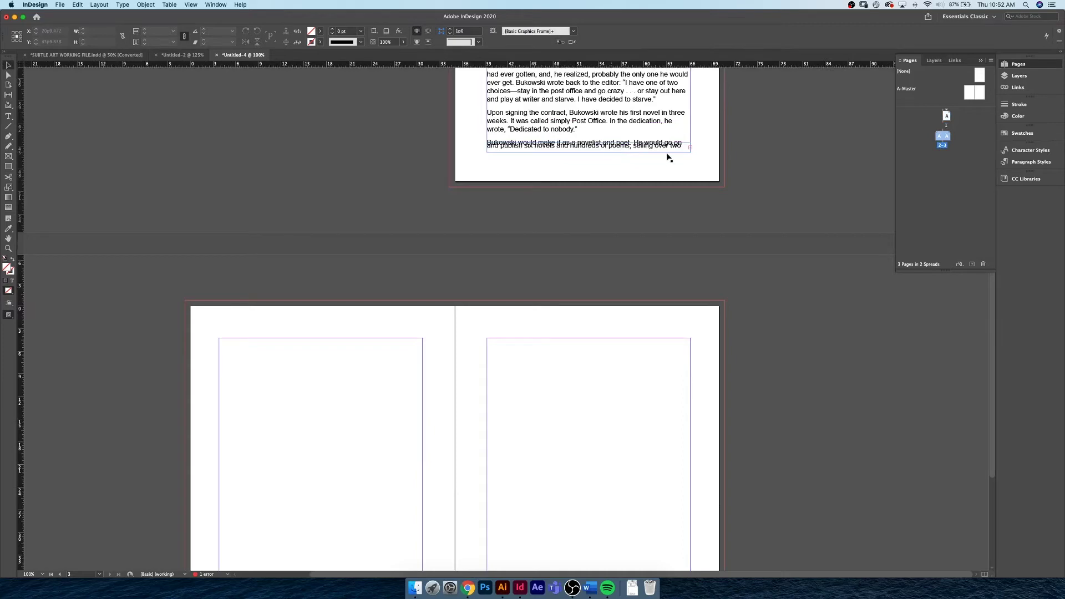
Thread the overflow text into frames filling pages 2 and 3, then switch to Untitled-2.
{"action": "left_click", "coordinate": [693, 151]}
{"action": "left_click", "coordinate": [398, 377]}
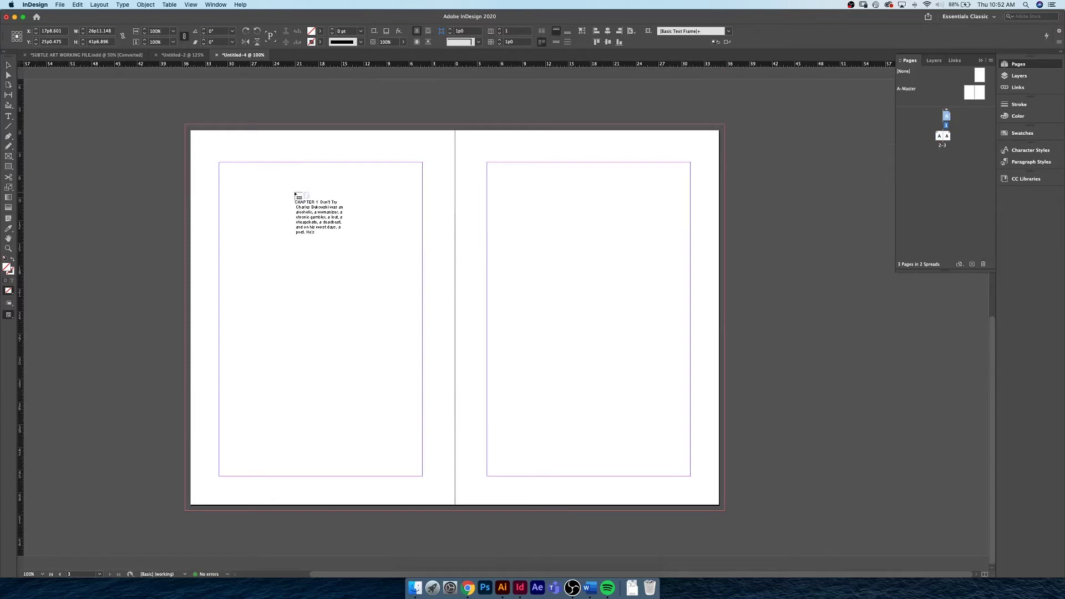
{"action": "left_click_drag", "start_coordinate": [219, 163], "coordinate": [422, 476]}
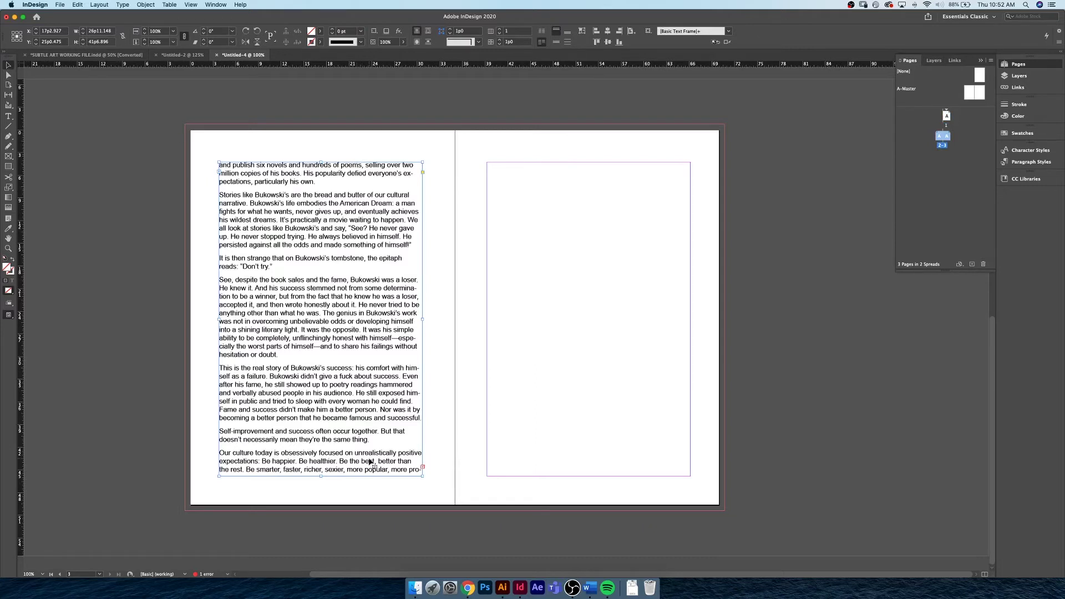
{"action": "left_click", "coordinate": [422, 467]}
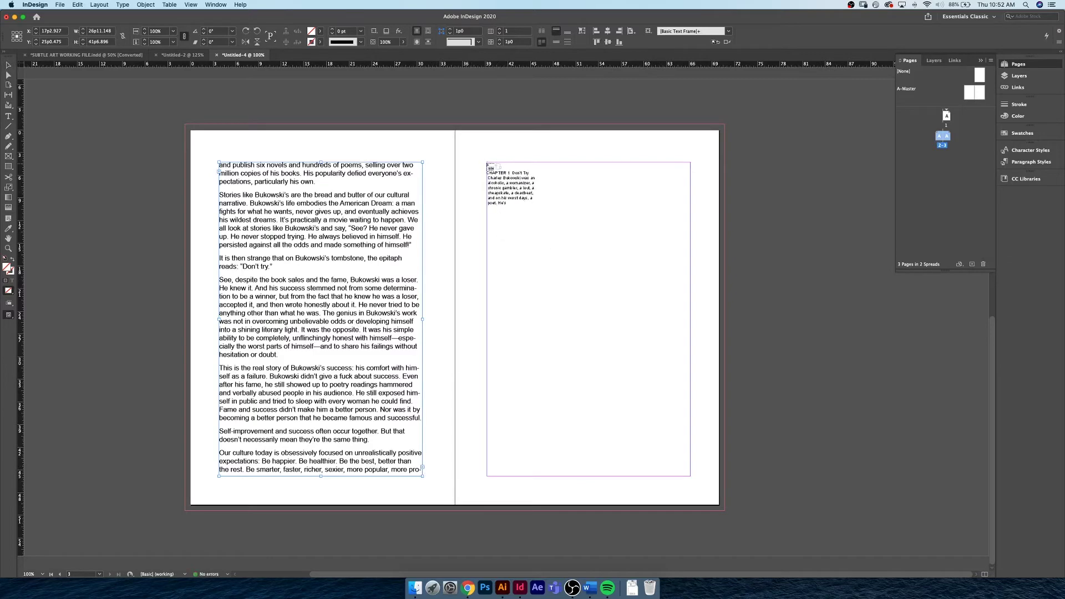
{"action": "left_click_drag", "start_coordinate": [488, 162], "coordinate": [692, 476]}
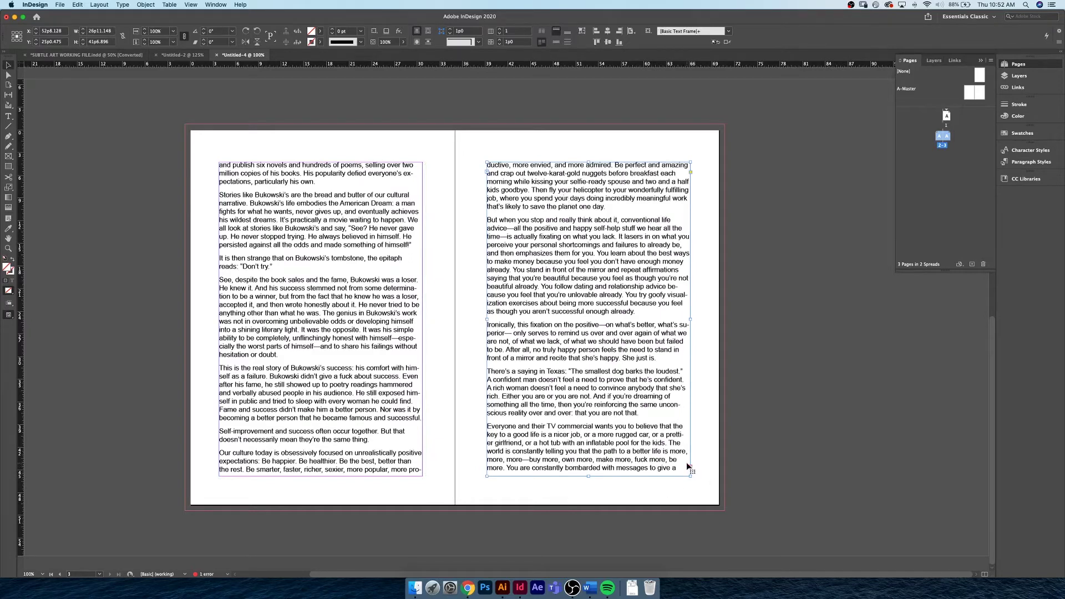
{"action": "left_click", "coordinate": [192, 55]}
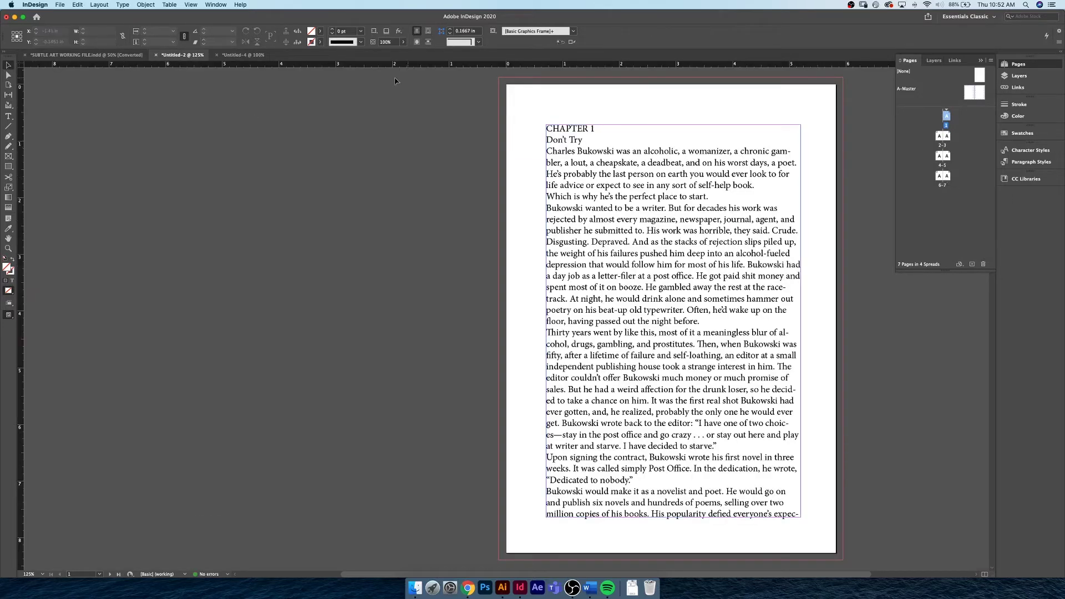
{"action": "left_click", "coordinate": [257, 56]}
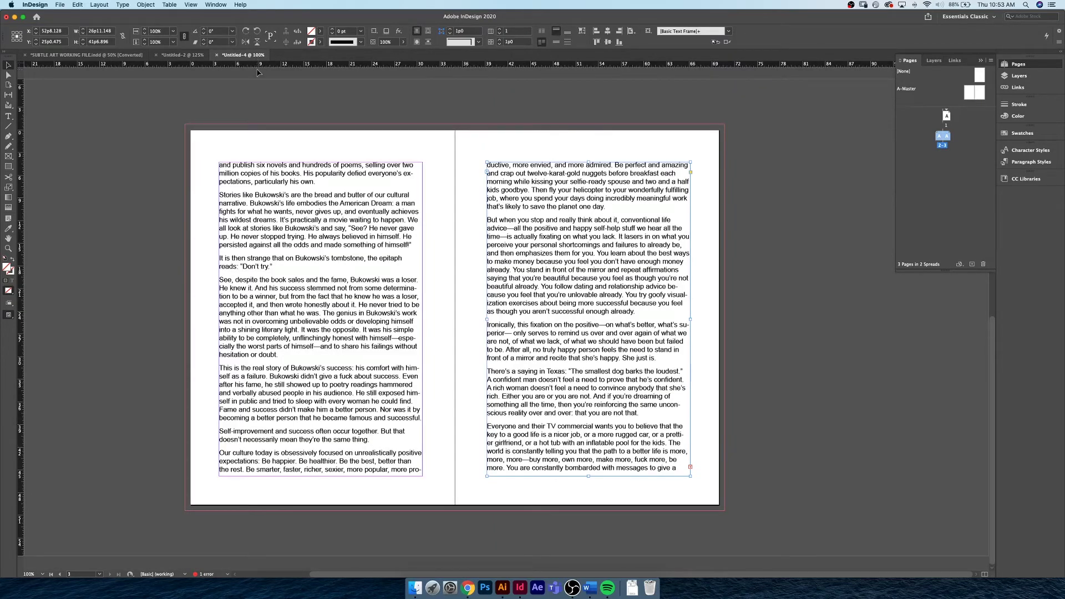
{"action": "left_click", "coordinate": [445, 149]}
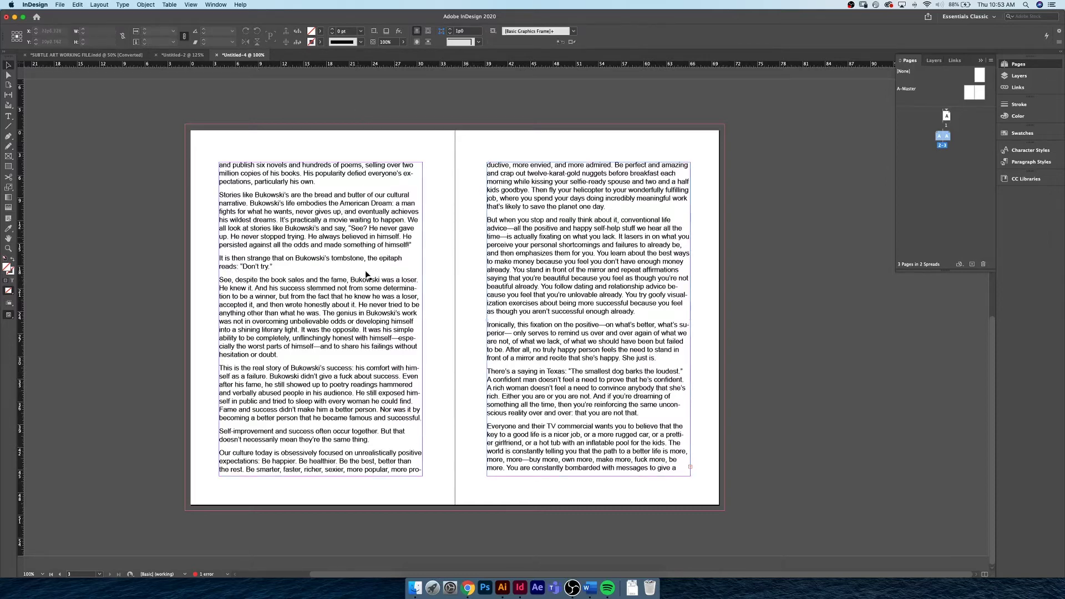
{"action": "scroll", "coordinate": [474, 300], "scroll_direction": "up", "scroll_amount": 5}
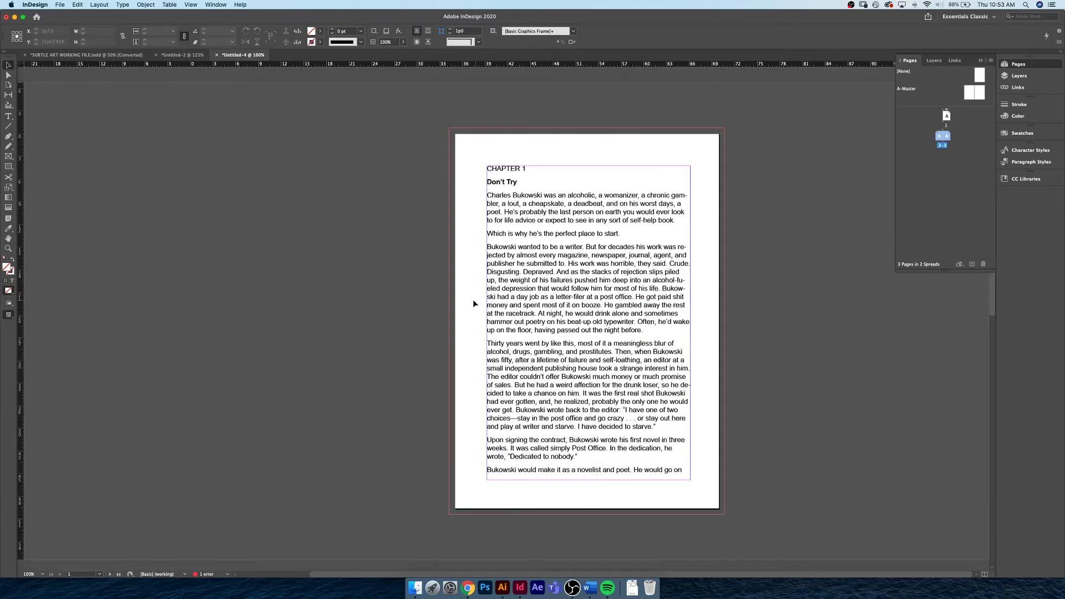
{"action": "left_click", "coordinate": [183, 56]}
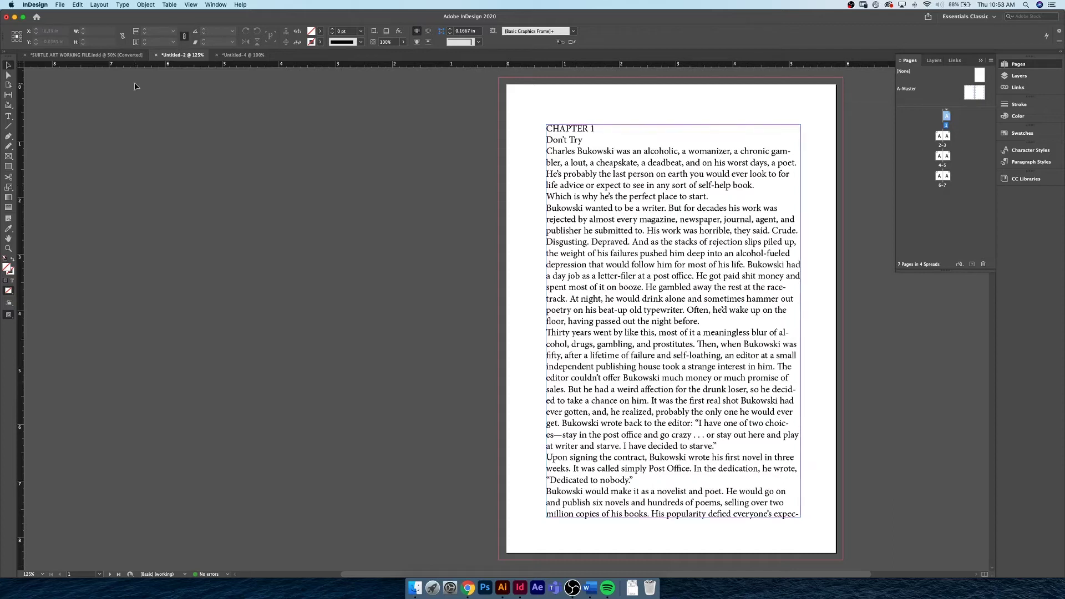
Review Untitled-2's Document Setup and cancel without changes.
{"action": "left_click", "coordinate": [60, 5]}
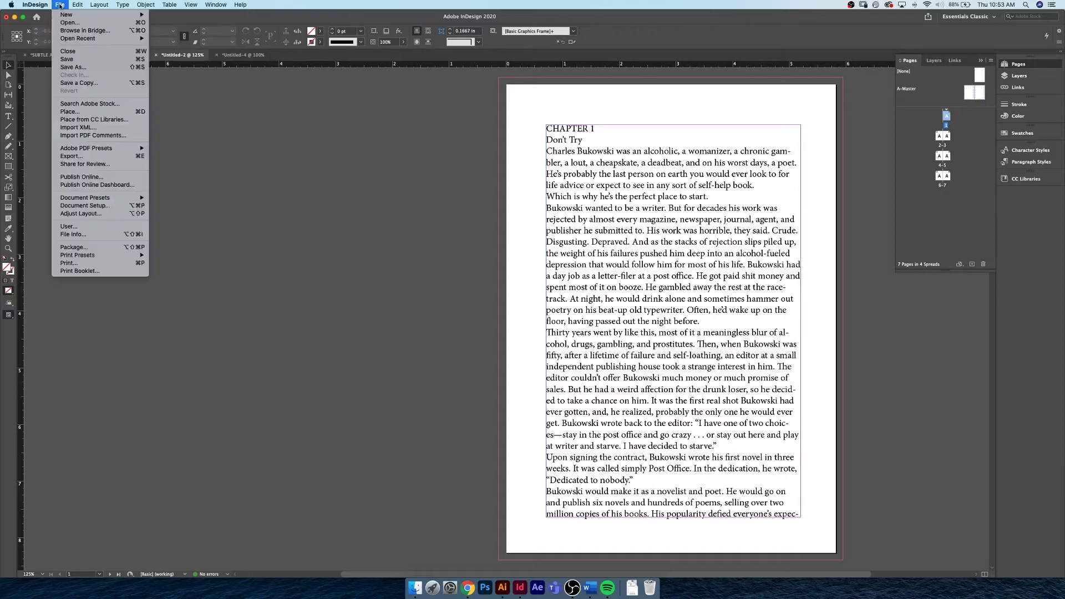
{"action": "left_click", "coordinate": [84, 207]}
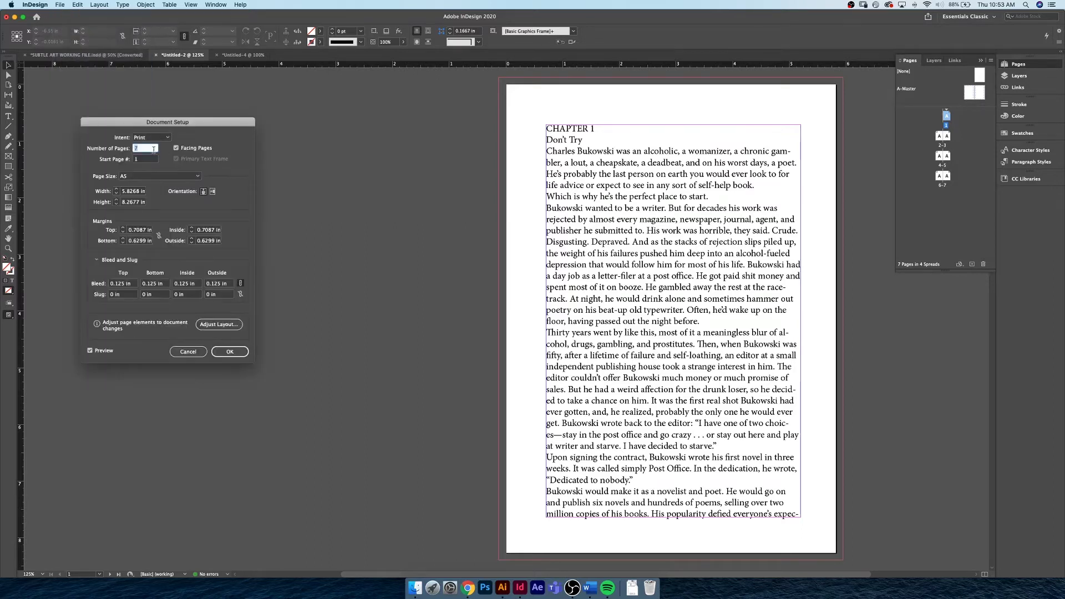
{"action": "left_click", "coordinate": [188, 351]}
Check Untitled-4's Document Setup, cancel it, and close the Untitled-4 tab.
{"action": "left_click", "coordinate": [239, 55]}
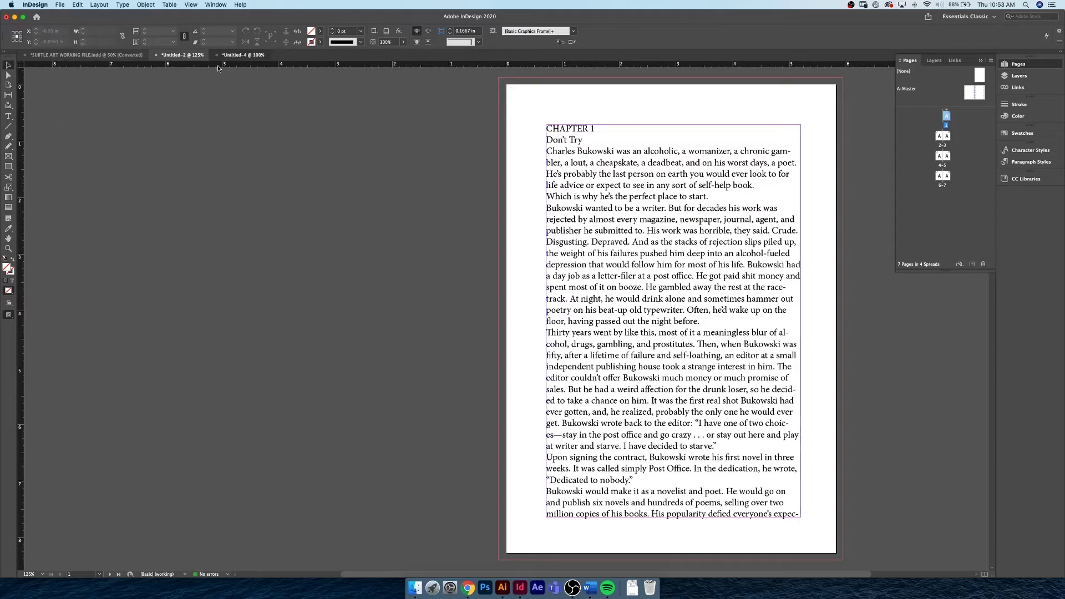
{"action": "left_click", "coordinate": [59, 4]}
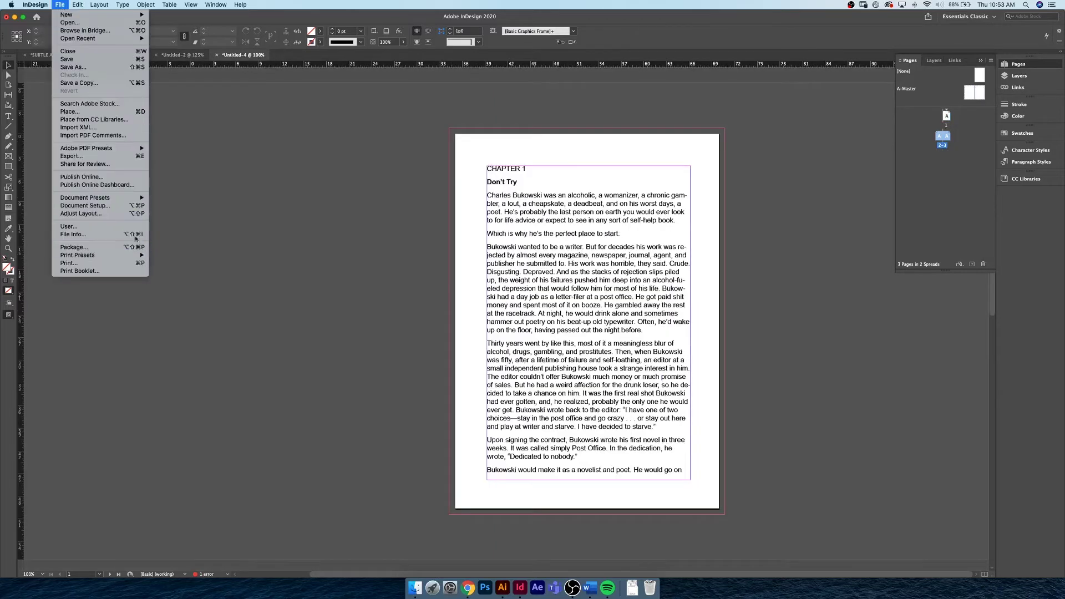
{"action": "left_click", "coordinate": [124, 205]}
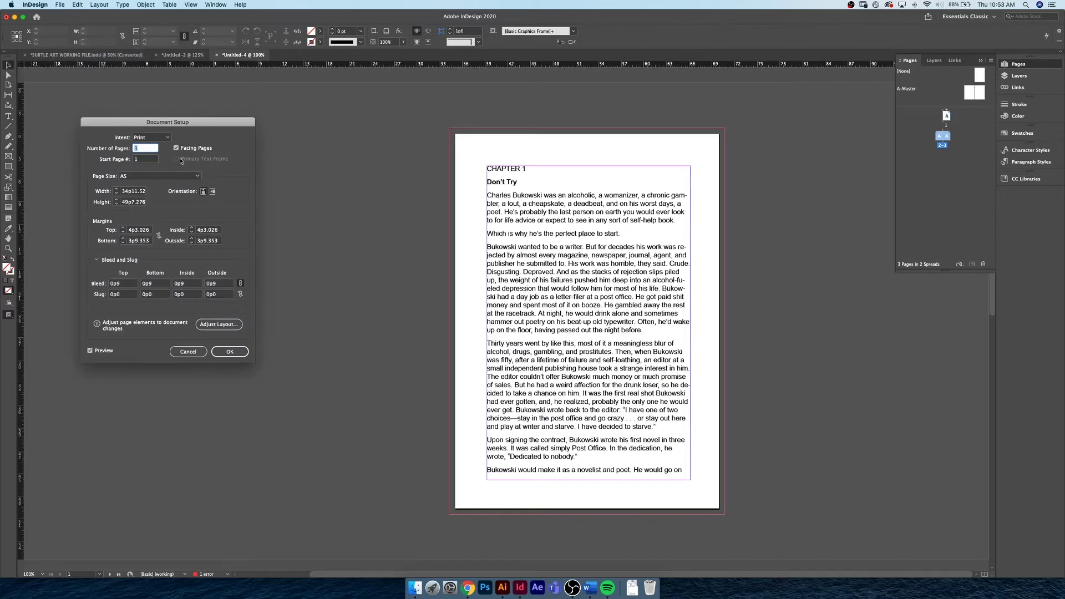
{"action": "left_click", "coordinate": [188, 351]}
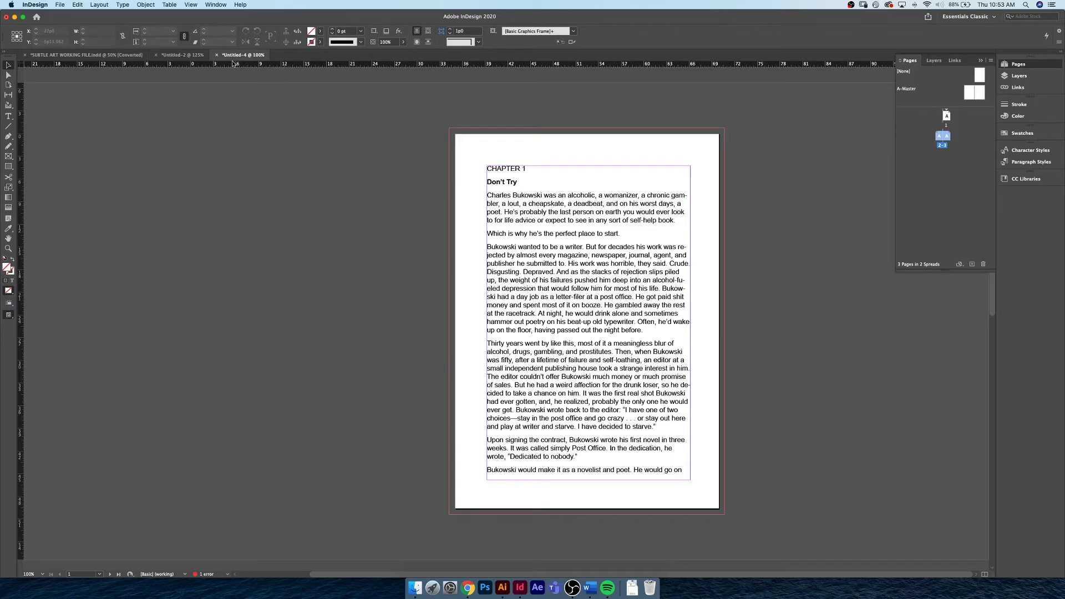
{"action": "left_click", "coordinate": [217, 56]}
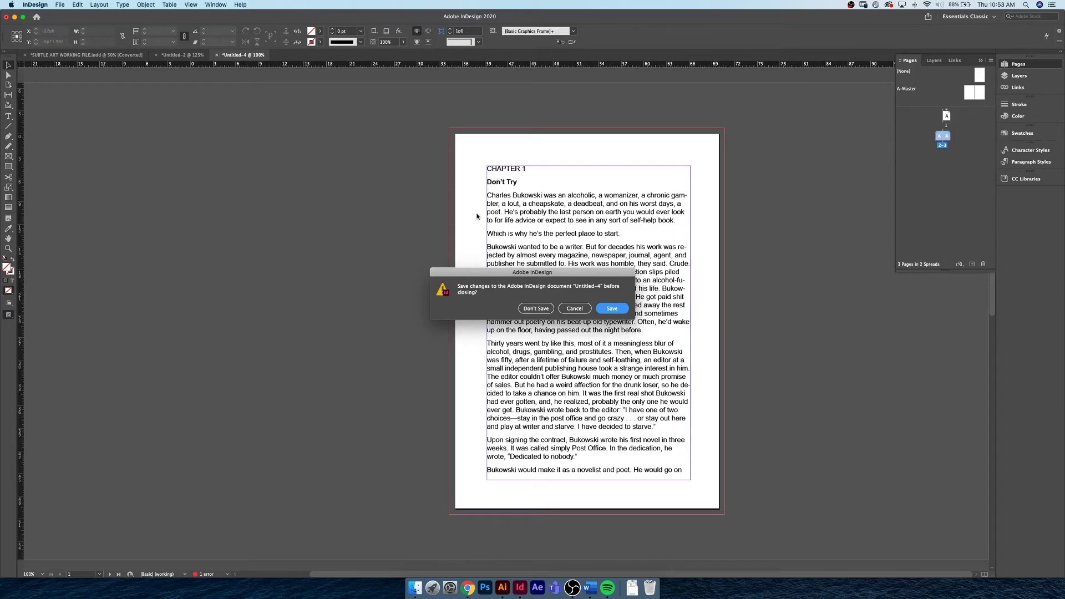
Close Untitled-4 without saving its changes and return to Untitled-2.
{"action": "left_click", "coordinate": [536, 308]}
{"action": "left_click", "coordinate": [173, 55]}
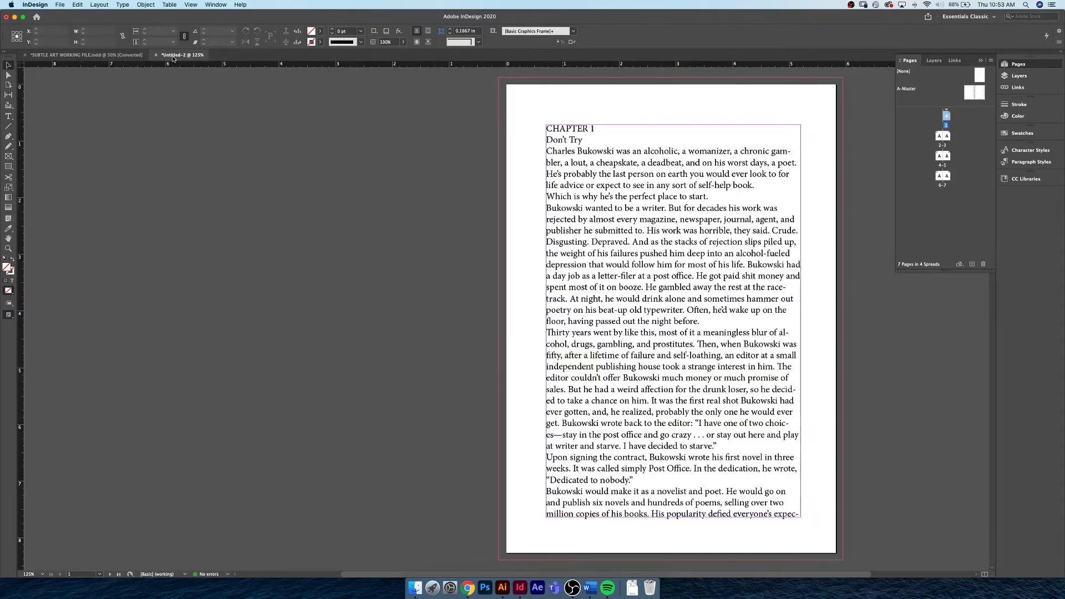
{"action": "right_click", "coordinate": [557, 160]}
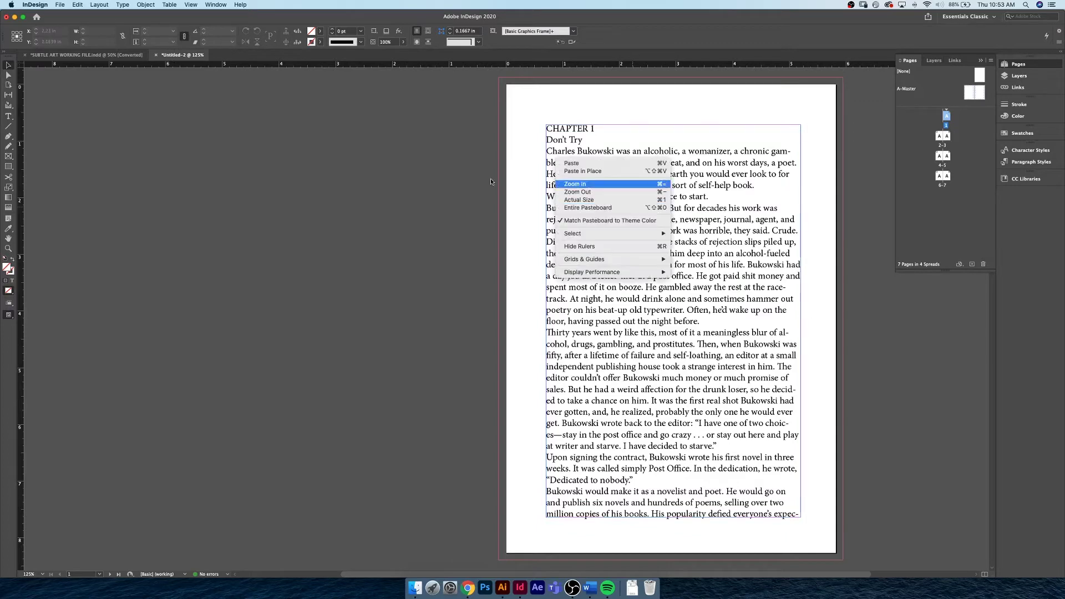
{"action": "left_click", "coordinate": [490, 181]}
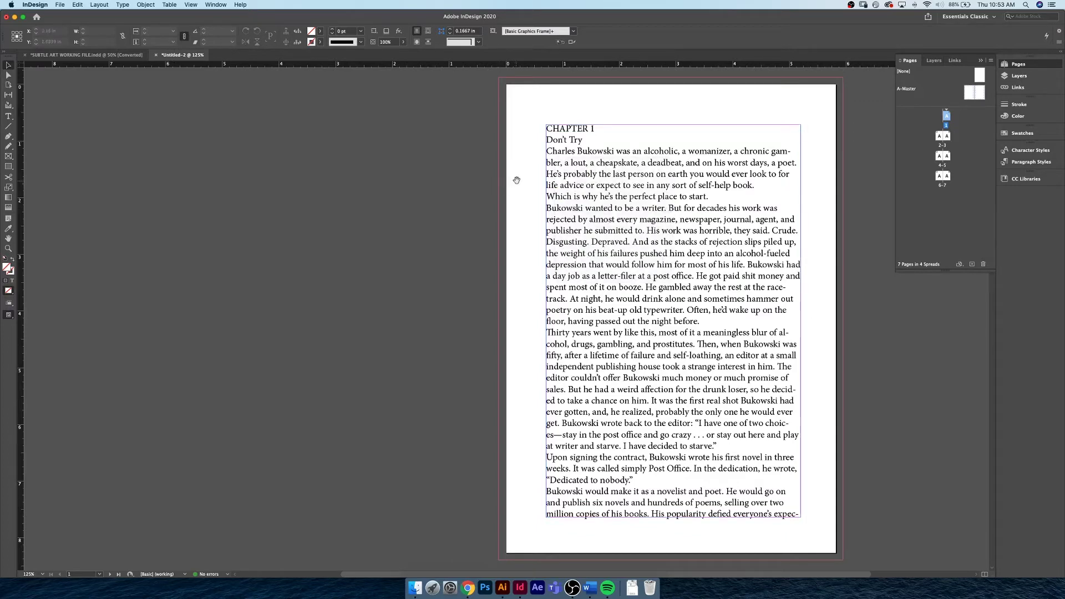
Show the Paragraph Styles panel from the right dock.
{"action": "scroll", "coordinate": [516, 181], "scroll_direction": "right", "scroll_amount": 5}
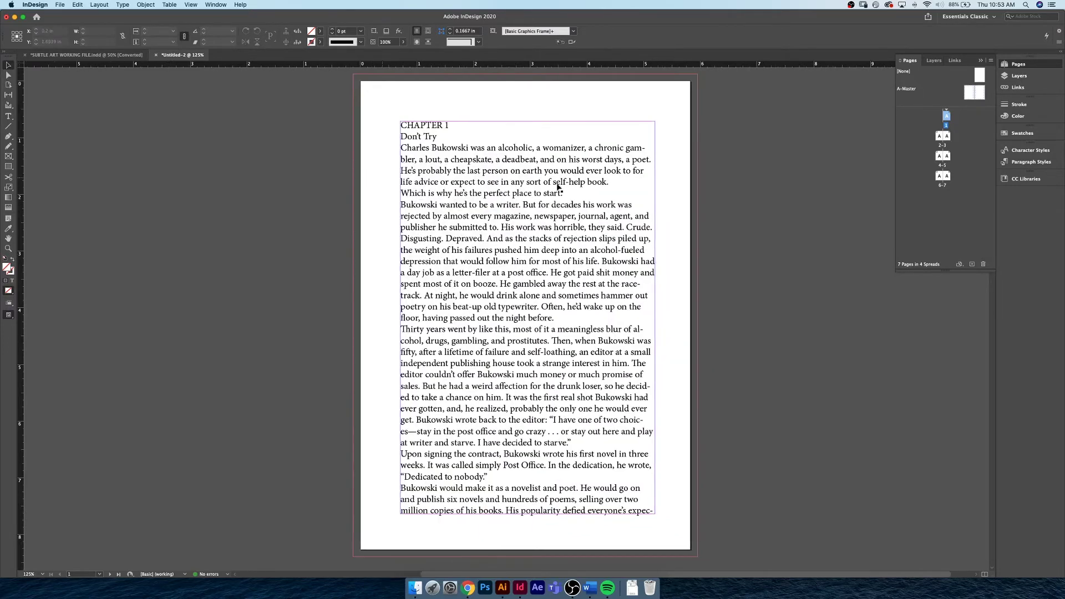
{"action": "left_click", "coordinate": [921, 186]}
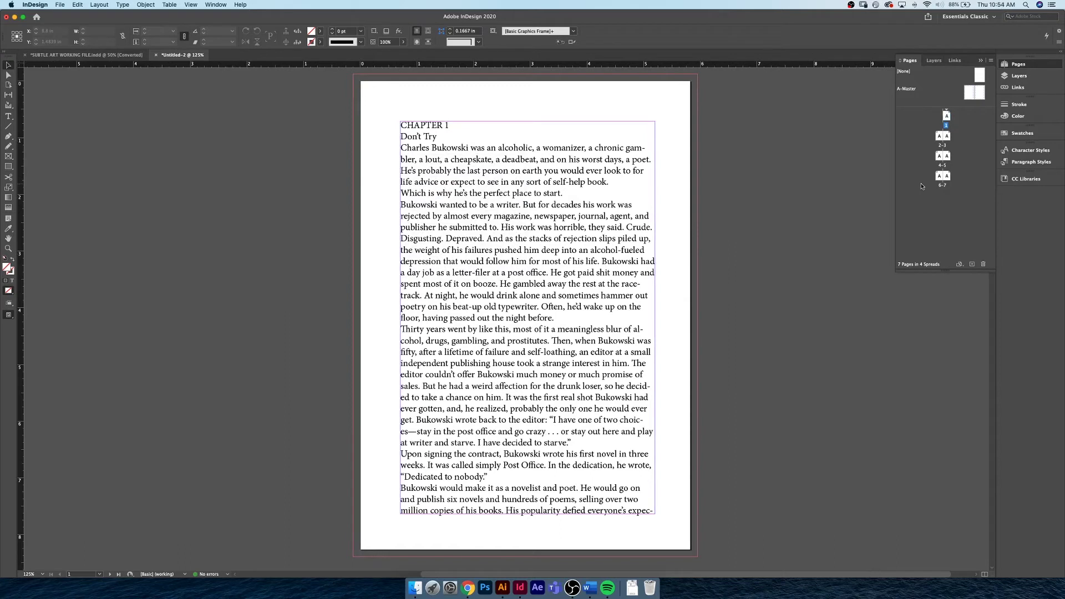
{"action": "left_click", "coordinate": [1037, 164]}
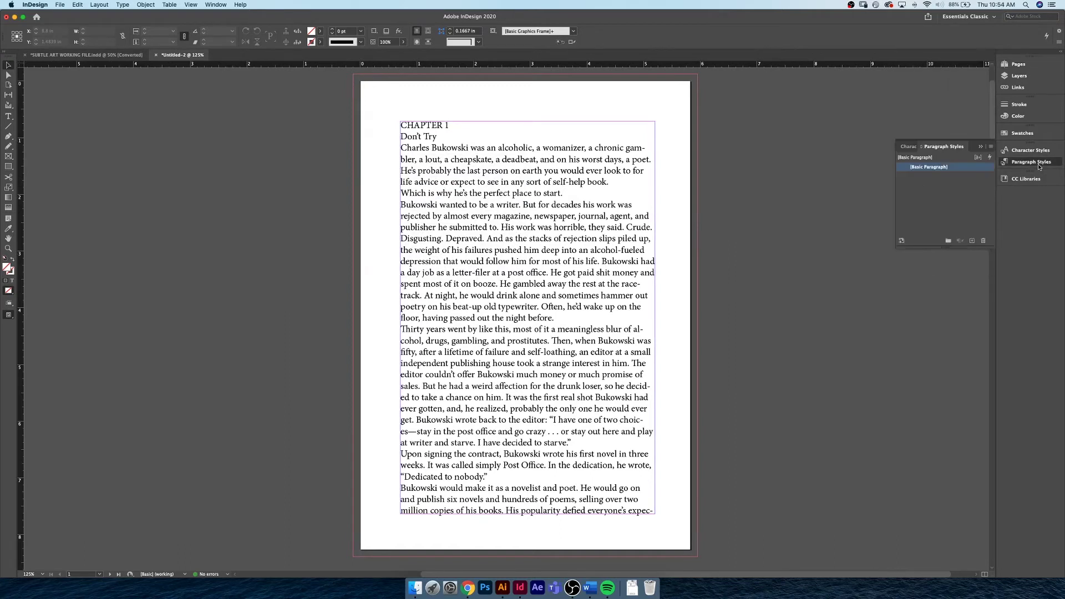
Select the first two paragraphs and change them to Georgia Regular at 9 pt.
{"action": "double_click", "coordinate": [407, 148]}
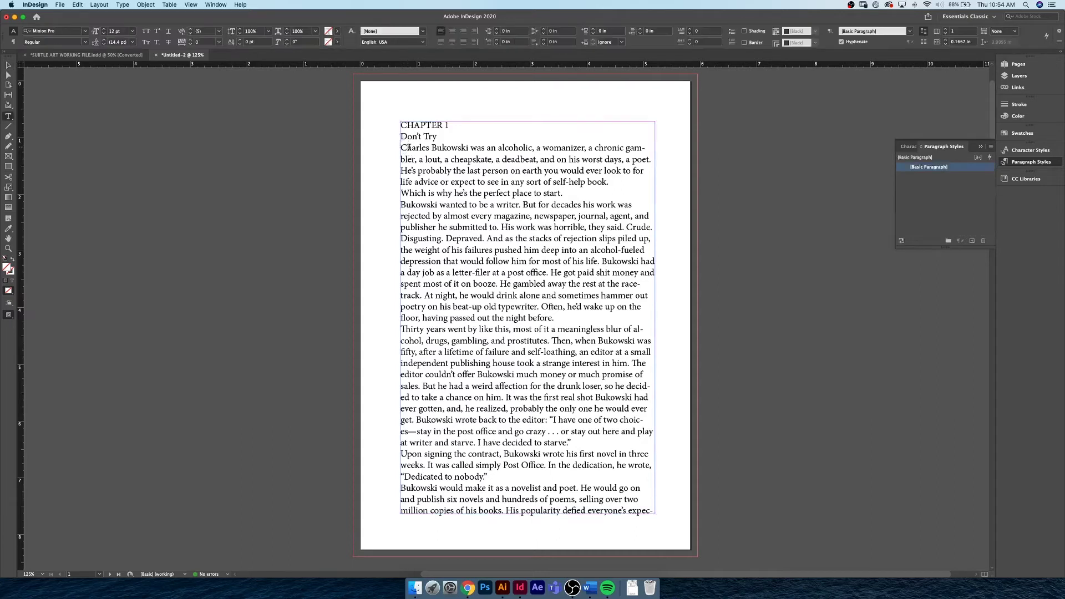
{"action": "left_click_drag", "start_coordinate": [516, 176], "coordinate": [571, 203]}
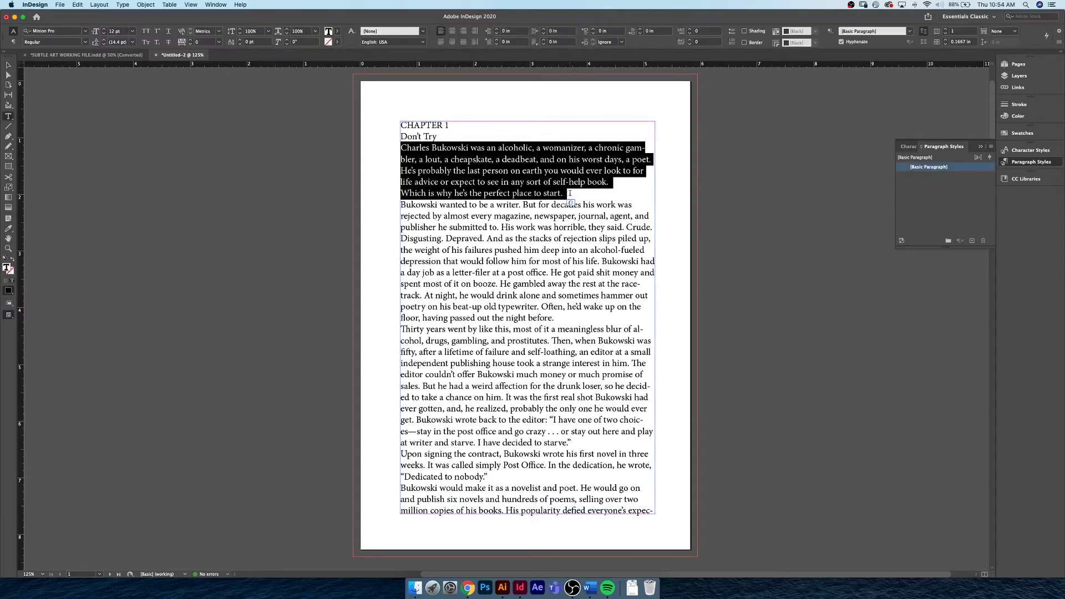
{"action": "left_click", "coordinate": [65, 31]}
{"action": "type", "text": "geor"}
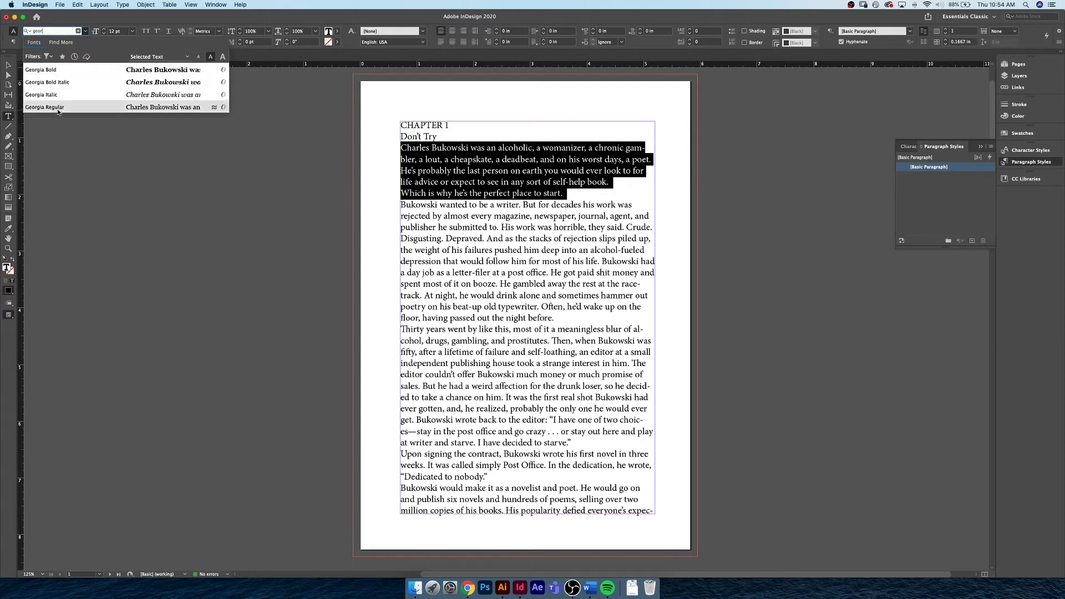
{"action": "left_click", "coordinate": [104, 107]}
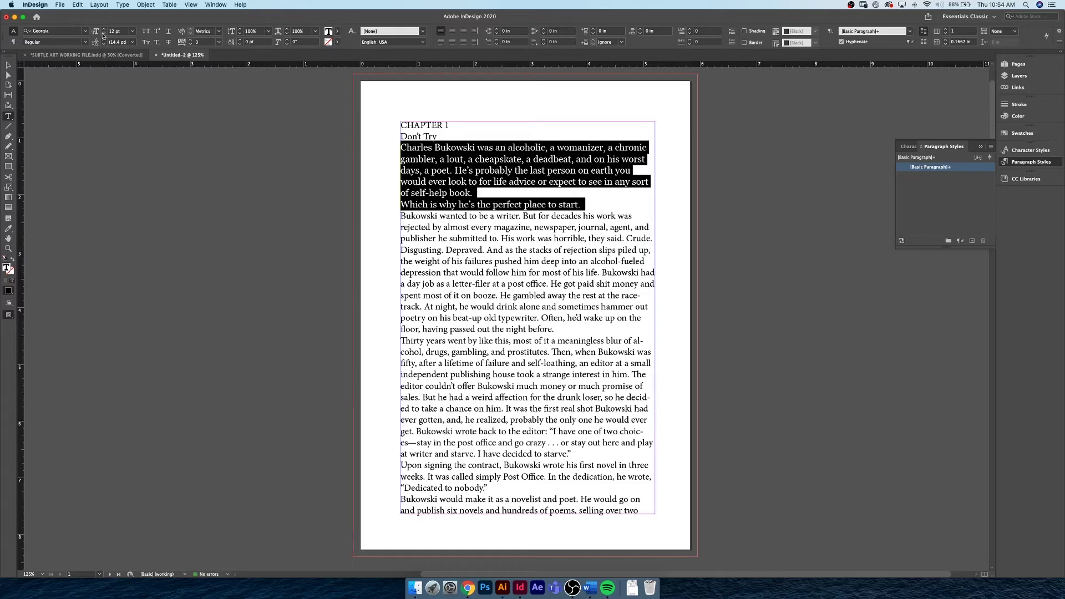
{"action": "left_click", "coordinate": [103, 33]}
{"action": "left_click", "coordinate": [104, 33]}
{"action": "left_click", "coordinate": [103, 34]}
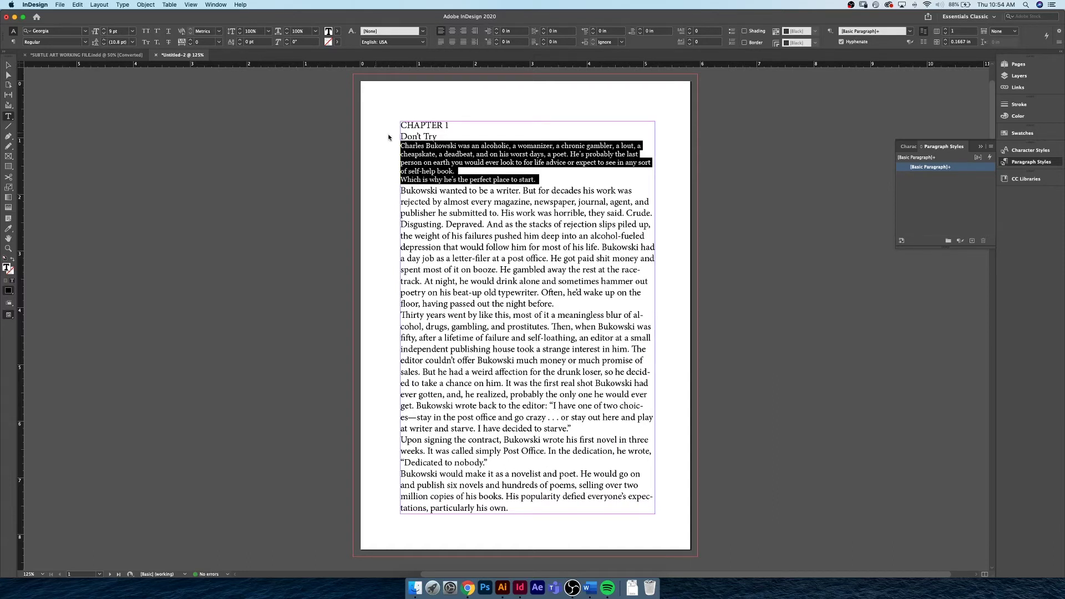
Merge the sentence following 'self-help book.' into the opening paragraph.
{"action": "left_click", "coordinate": [459, 171]}
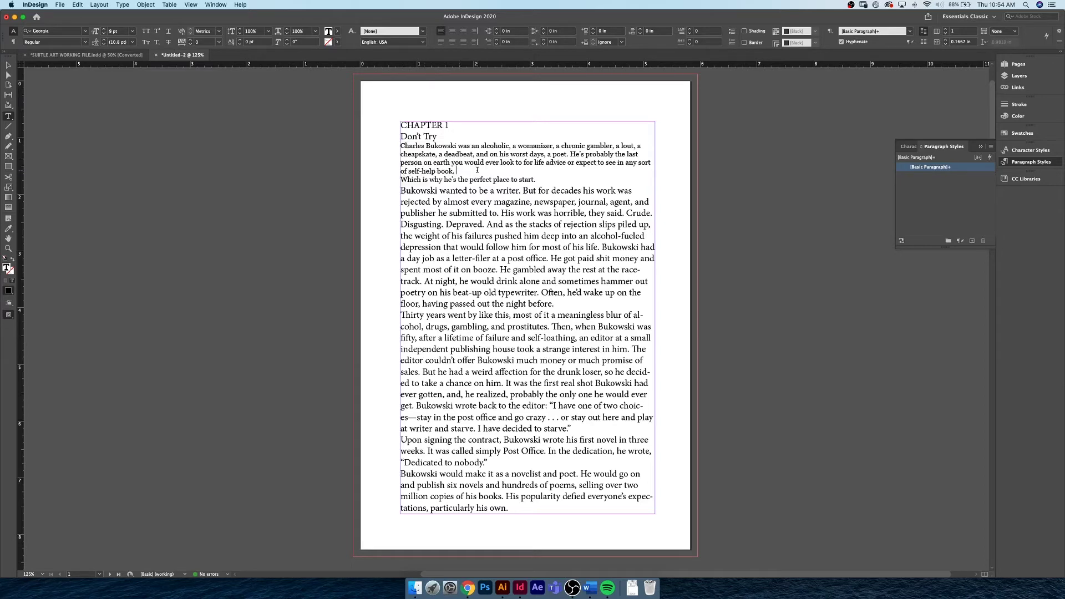
{"action": "key", "text": "Right"}
{"action": "key", "text": "BackSpace"}
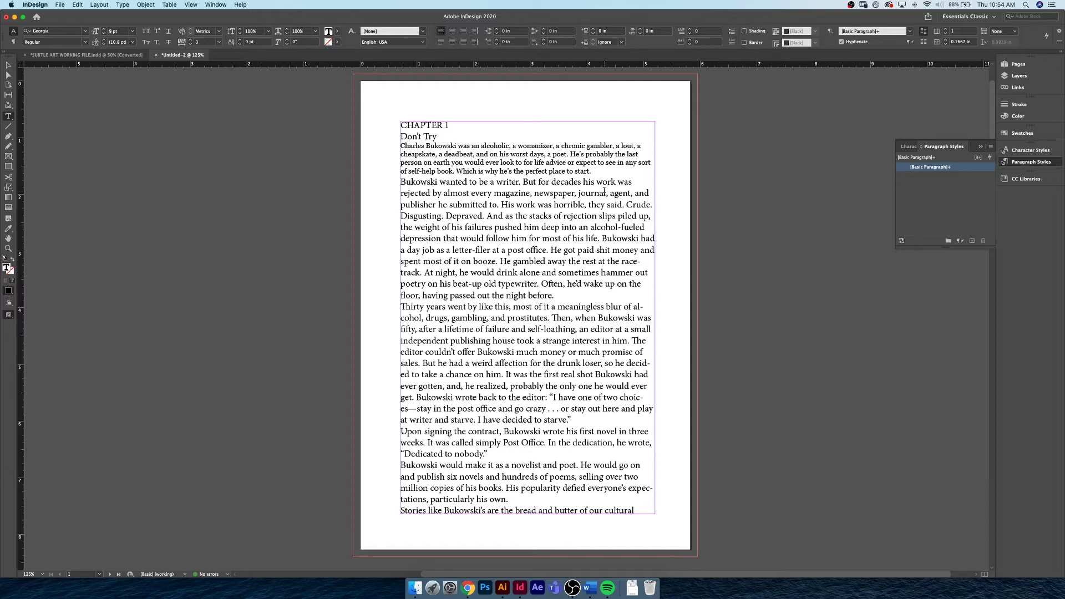
Set the merged paragraph to 9.5 pt size with 13 pt leading.
{"action": "left_click_drag", "start_coordinate": [594, 172], "coordinate": [399, 147]}
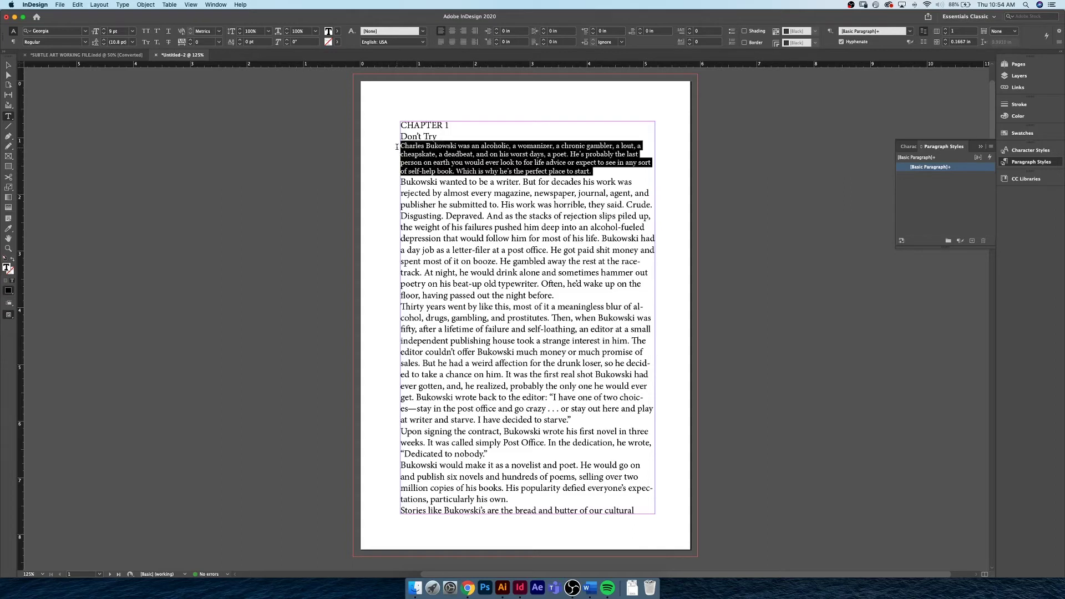
{"action": "triple_click", "coordinate": [110, 31]}
{"action": "type", "text": "9.5"}
{"action": "key", "text": "Return"}
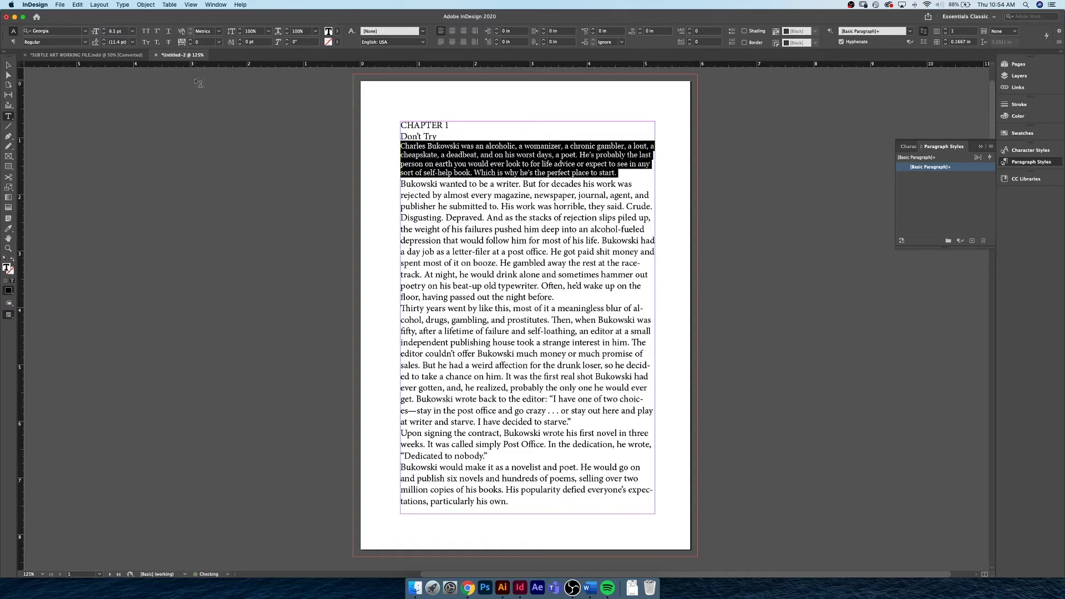
{"action": "triple_click", "coordinate": [108, 42]}
{"action": "type", "text": "13"}
{"action": "key", "text": "Return"}
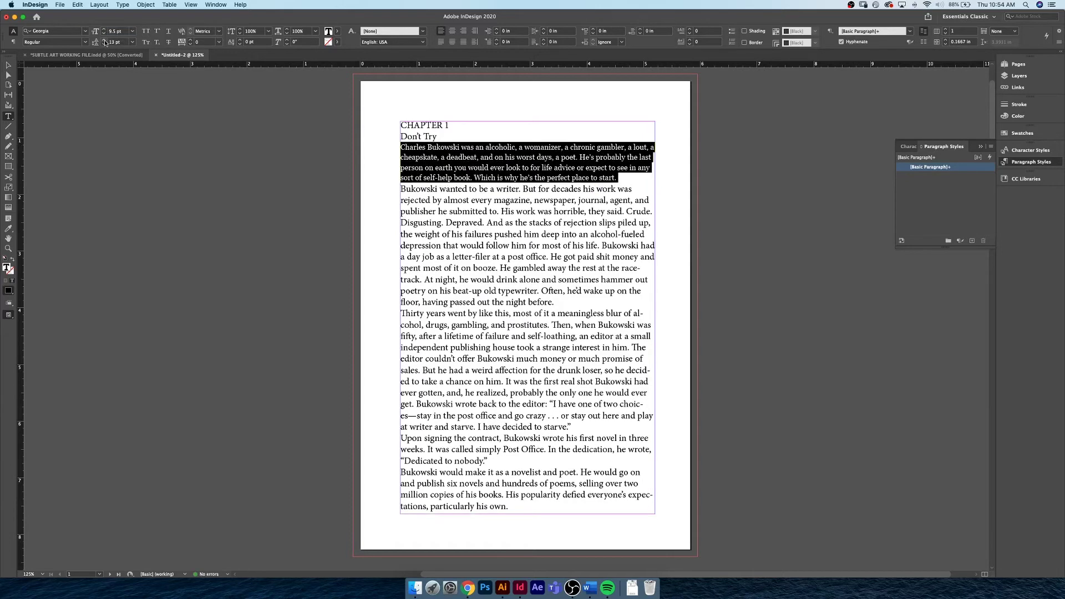
{"action": "left_click", "coordinate": [104, 40]}
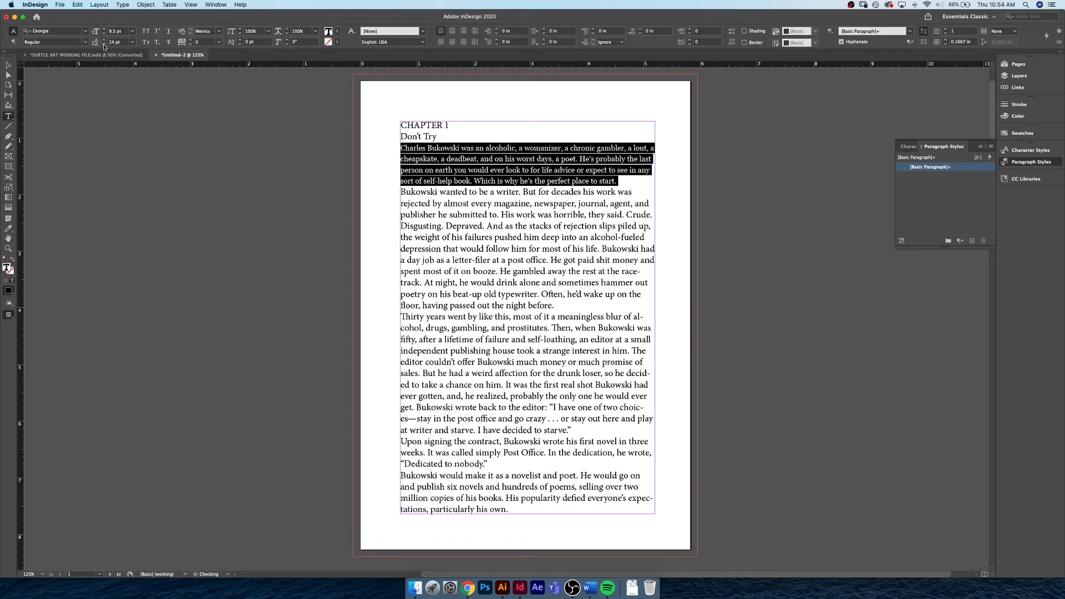
{"action": "left_click", "coordinate": [104, 45]}
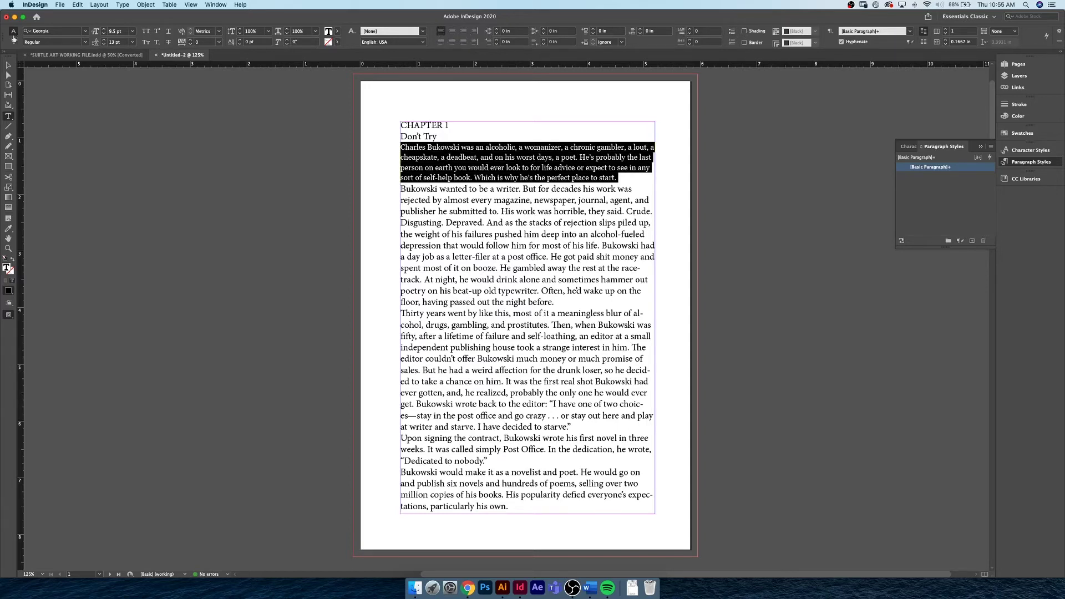
Give the paragraph 0.125 in space after and a 0.1875 in first-line indent, then create a style from it.
{"action": "left_click", "coordinate": [12, 42]}
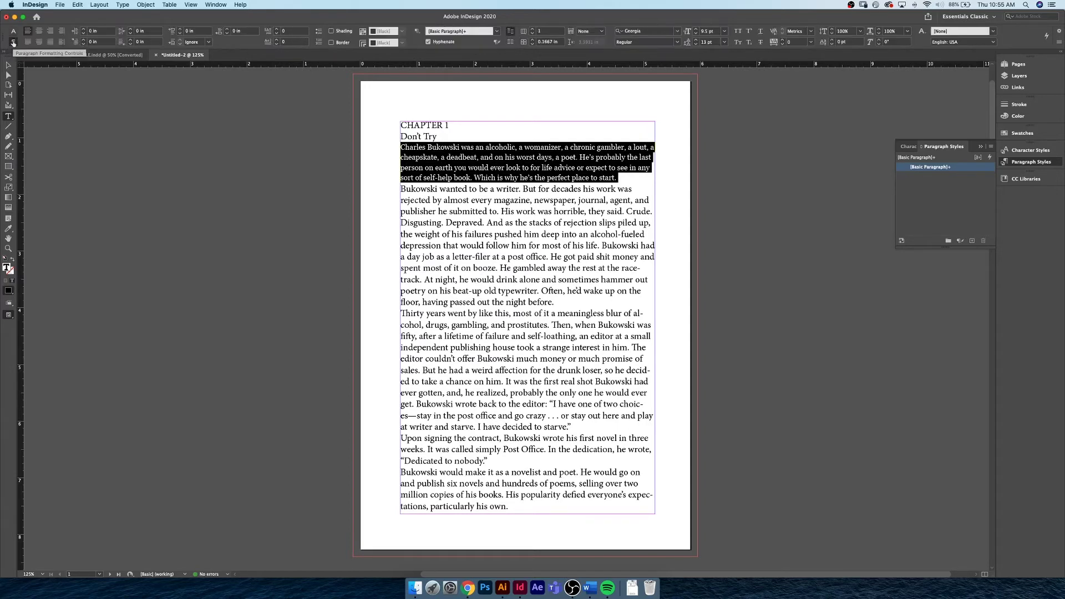
{"action": "left_click", "coordinate": [227, 30]}
{"action": "left_click", "coordinate": [226, 30]}
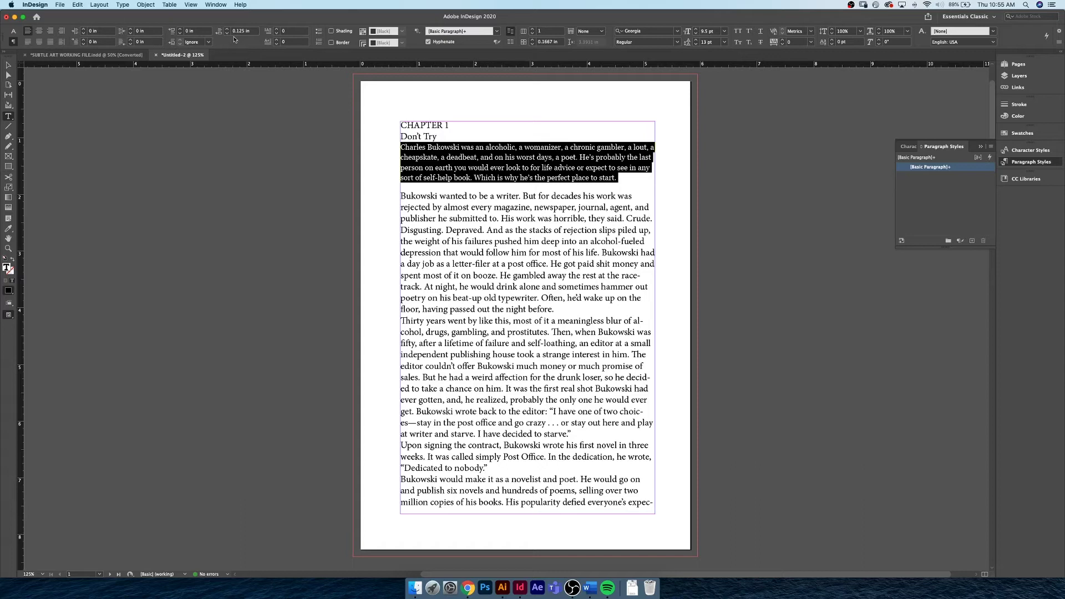
{"action": "left_click", "coordinate": [85, 40]}
{"action": "left_click", "coordinate": [84, 40]}
{"action": "left_click", "coordinate": [84, 40]}
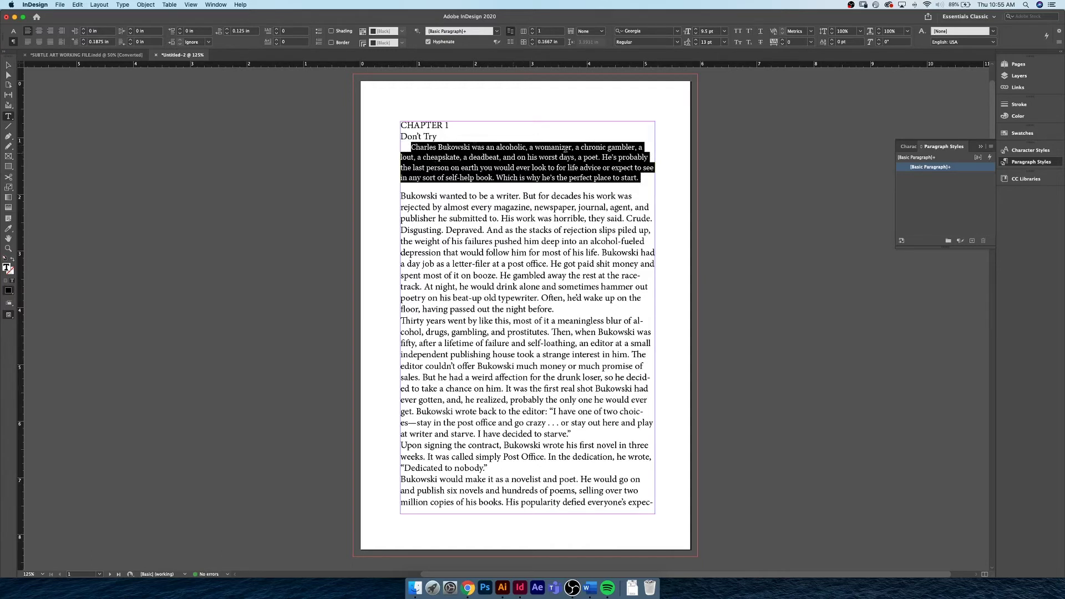
{"action": "left_click", "coordinate": [972, 241]}
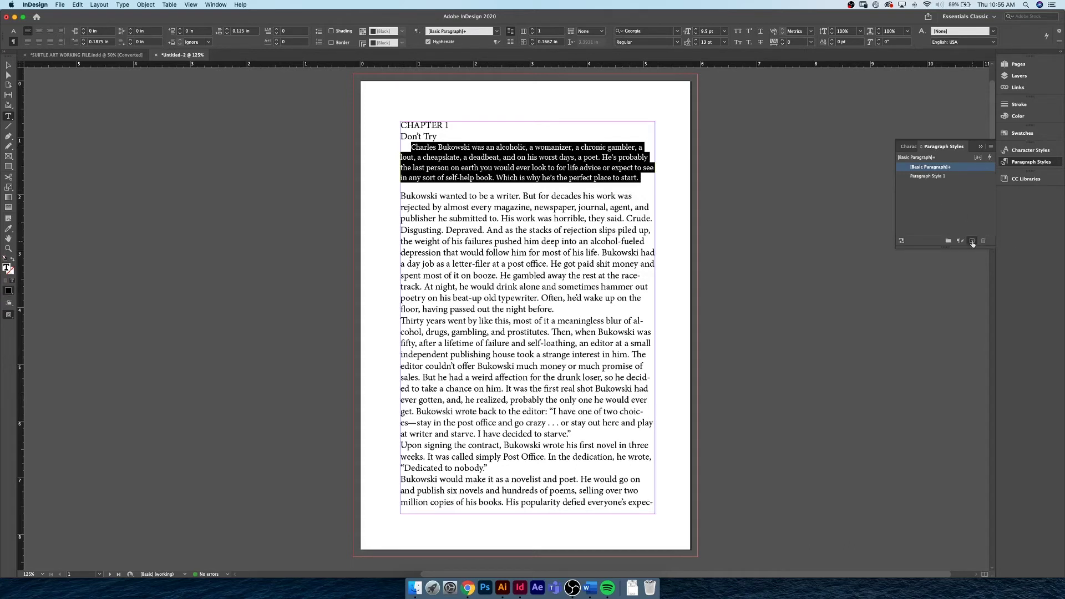
Apply Paragraph Style 1 and review its font and indent settings.
{"action": "left_click", "coordinate": [976, 177]}
{"action": "double_click", "coordinate": [977, 176]}
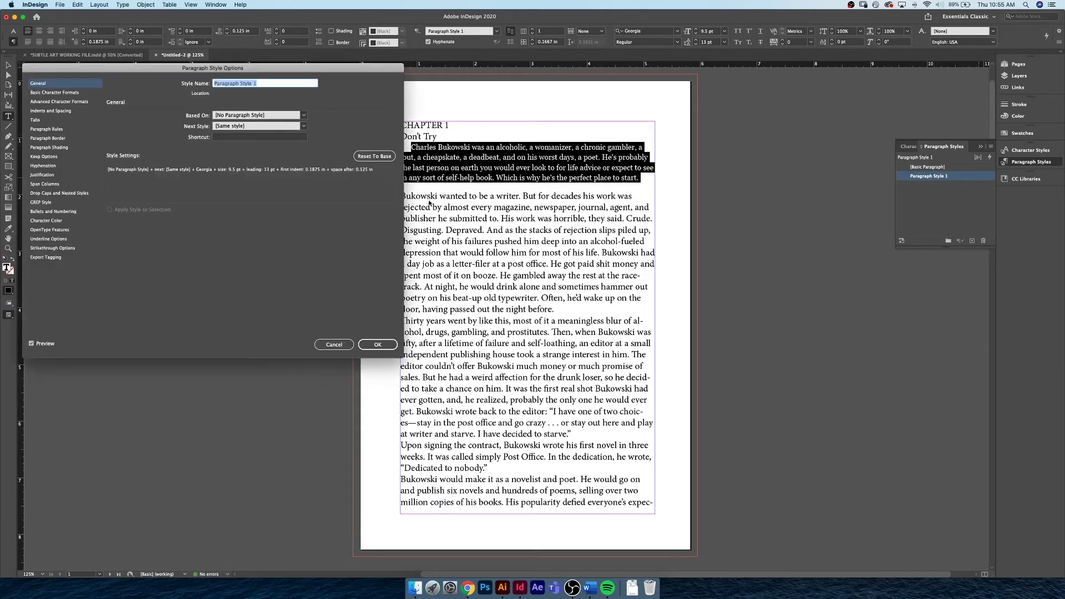
{"action": "left_click", "coordinate": [75, 92]}
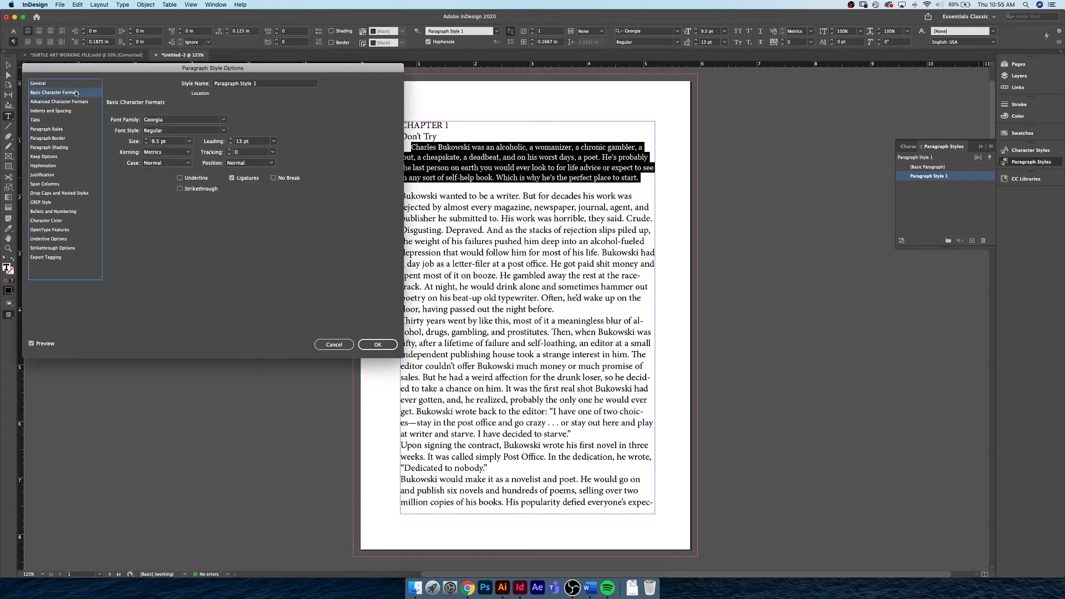
{"action": "left_click_drag", "start_coordinate": [204, 71], "coordinate": [305, 195]}
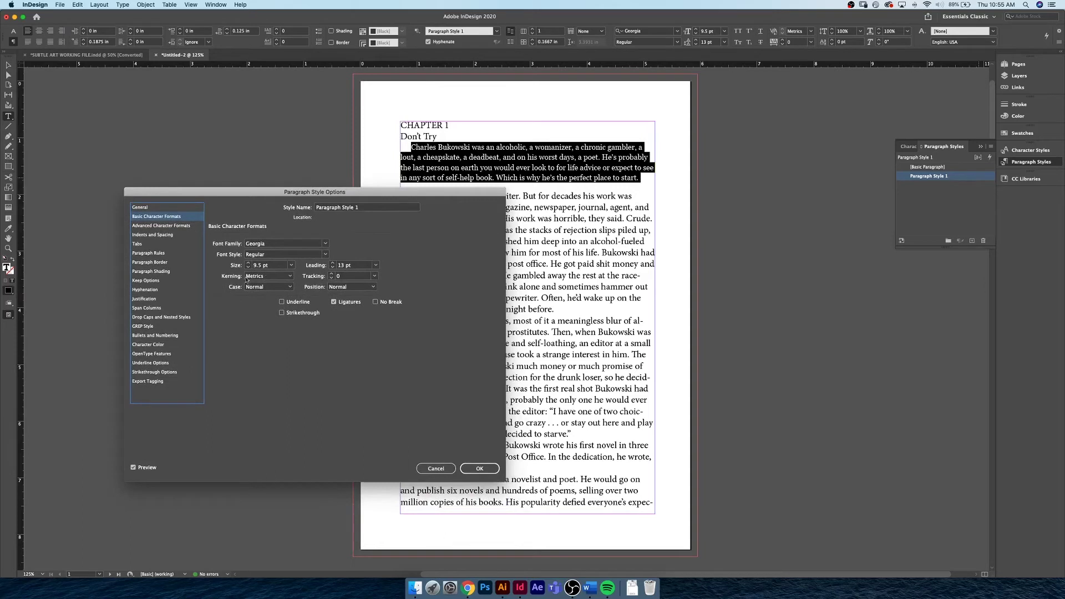
{"action": "left_click", "coordinate": [161, 235]}
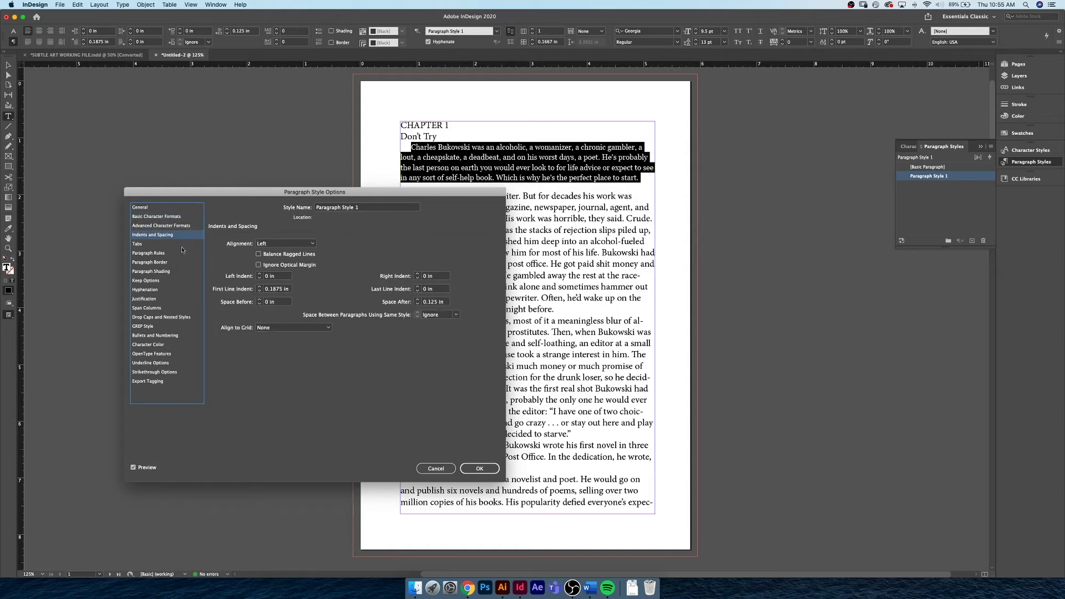
{"action": "left_click", "coordinate": [155, 218]}
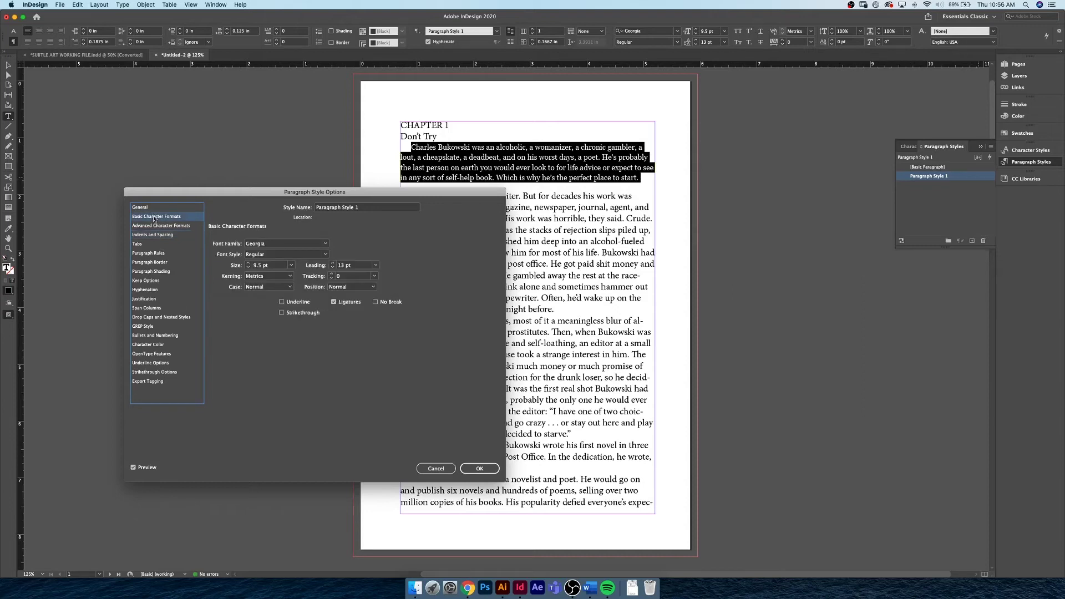
Rename the style to 'Body Copy' and confirm it.
{"action": "left_click_drag", "start_coordinate": [368, 208], "coordinate": [310, 205]}
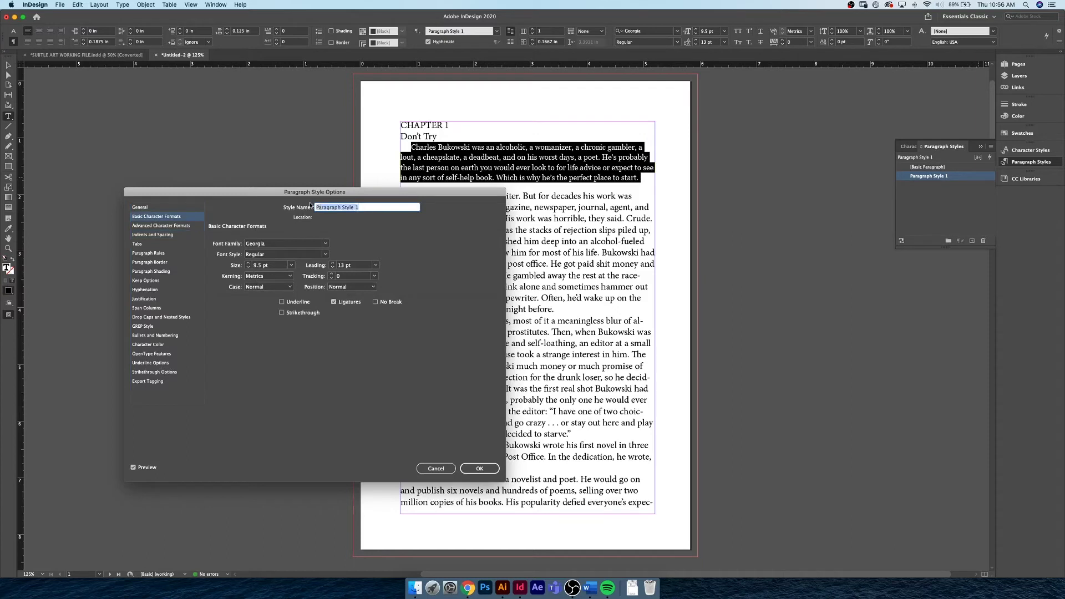
{"action": "type", "text": "Body Copy"}
{"action": "left_click", "coordinate": [491, 467]}
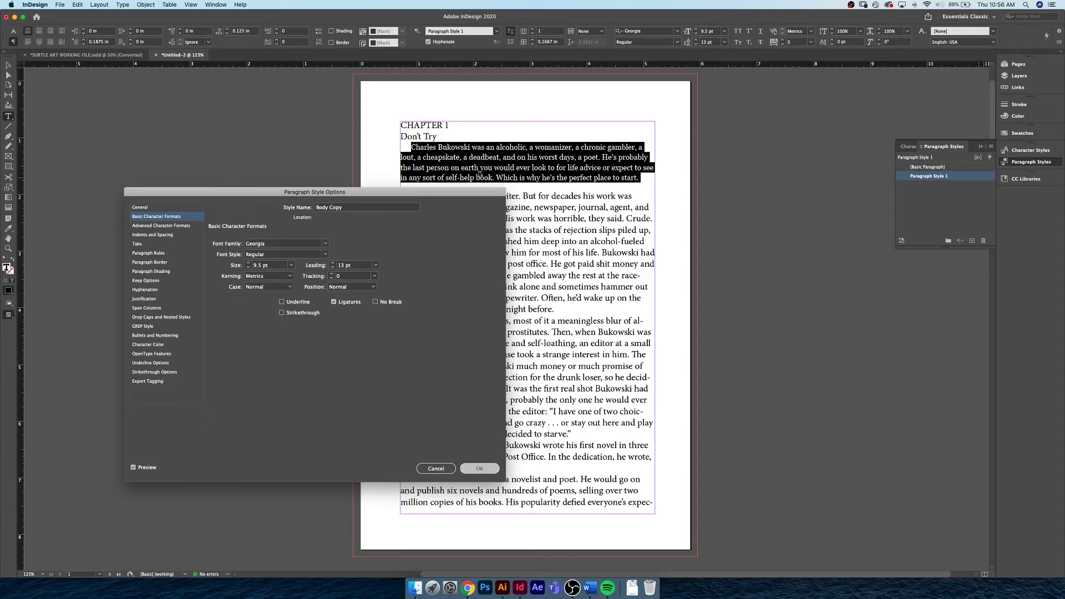
{"action": "left_click", "coordinate": [466, 165]}
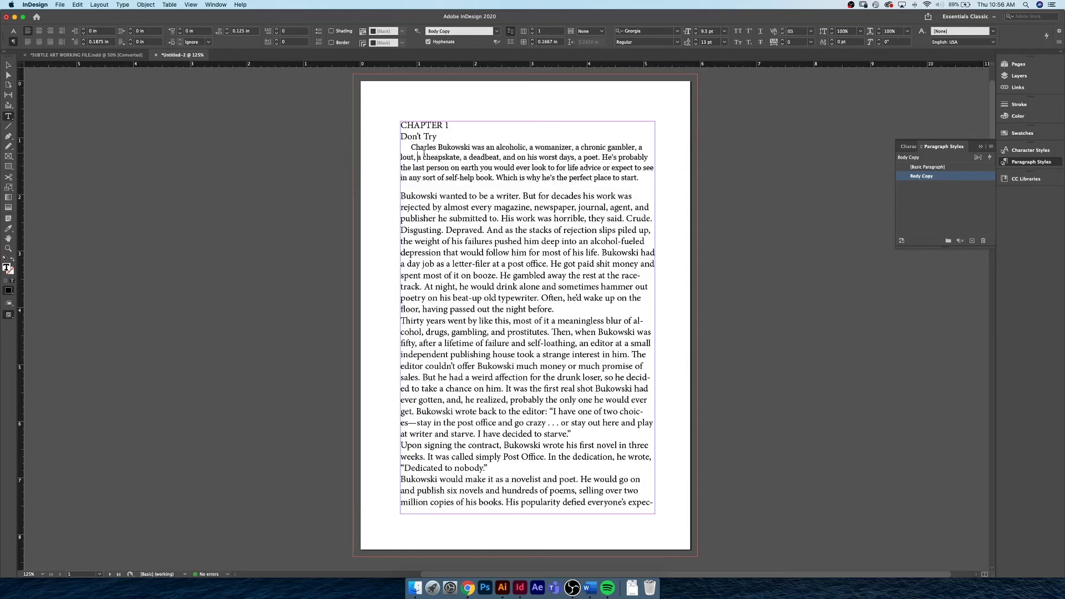
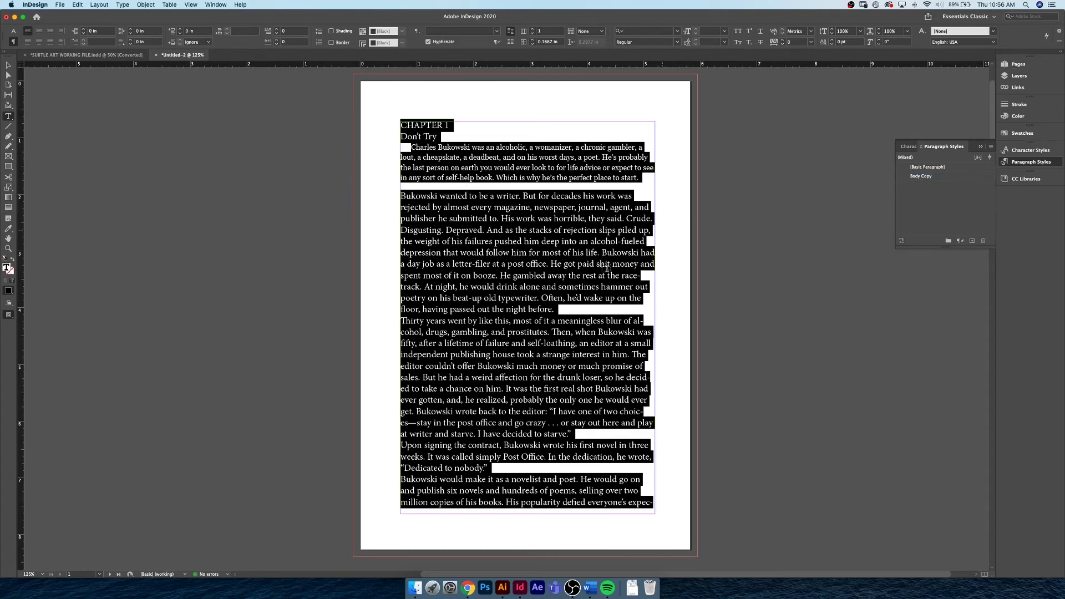
Apply the Body Copy paragraph style to the chapter text, clearing all local overrides.
{"action": "left_click", "coordinate": [941, 177]}
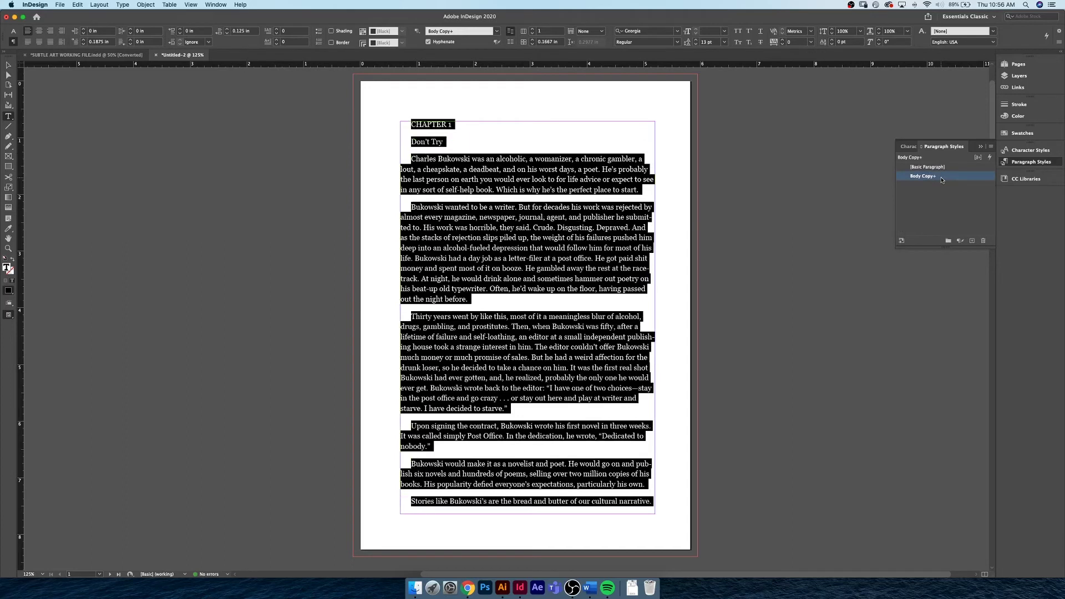
{"action": "right_click", "coordinate": [941, 179]}
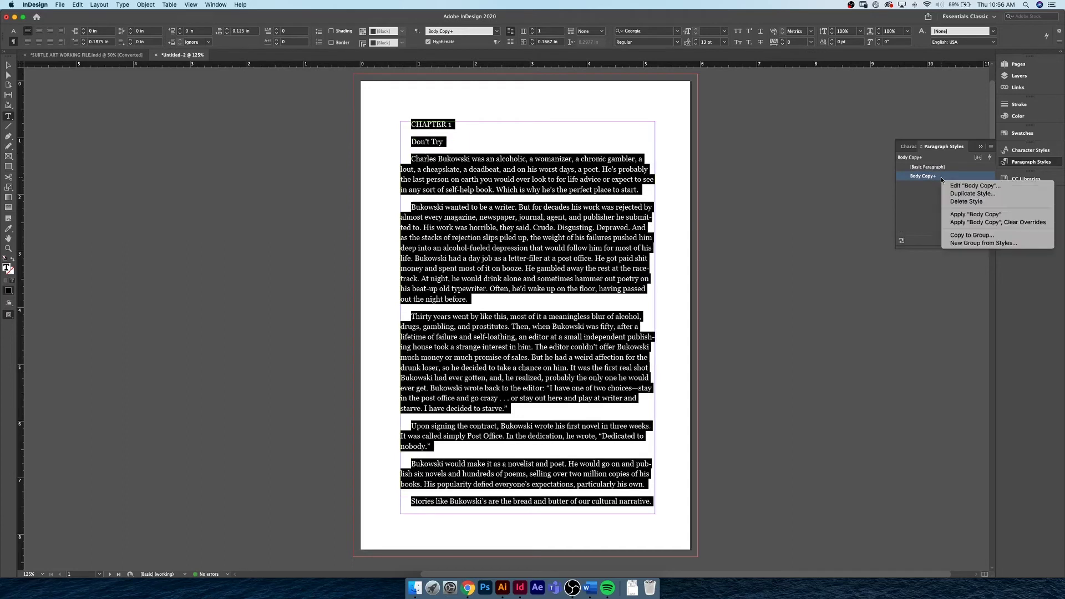
{"action": "left_click", "coordinate": [980, 223]}
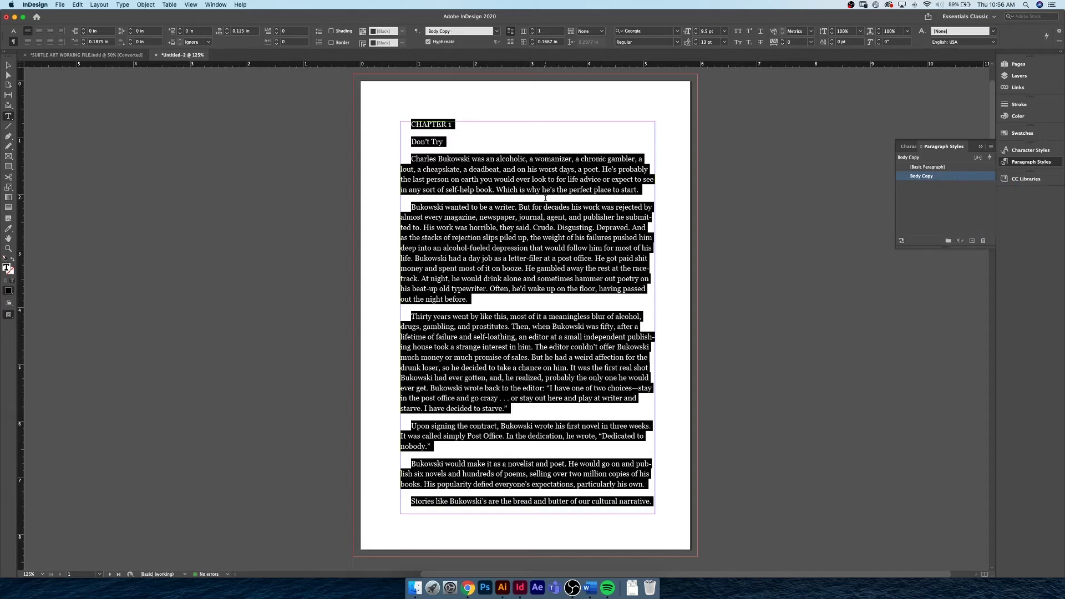
{"action": "left_click", "coordinate": [1025, 67]}
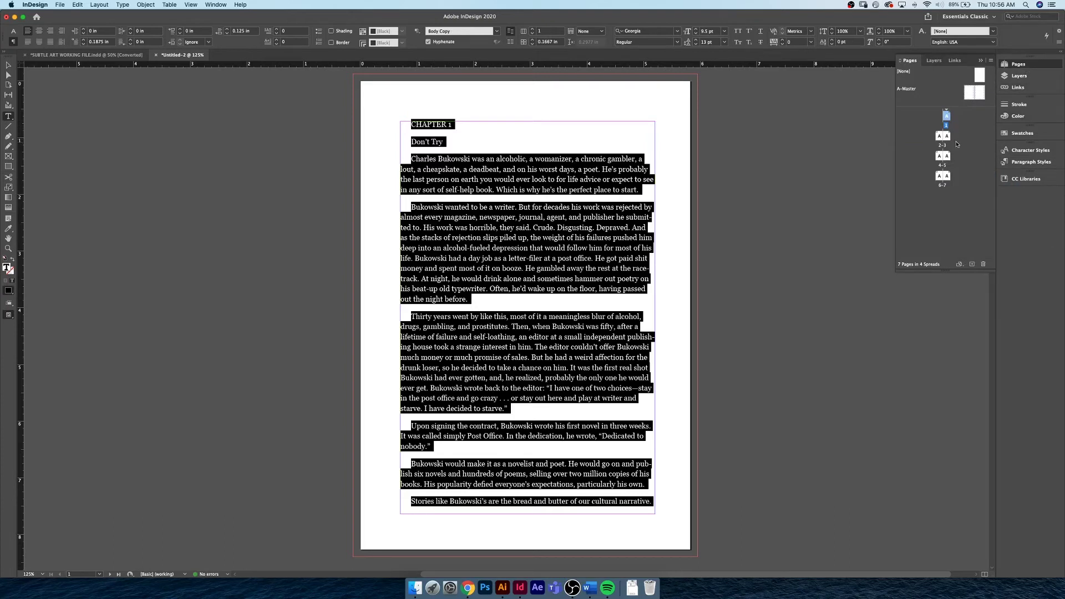
Insert two blank pages at the start, giving 9 pages in 5 spreads, and return to page 1.
{"action": "double_click", "coordinate": [939, 176]}
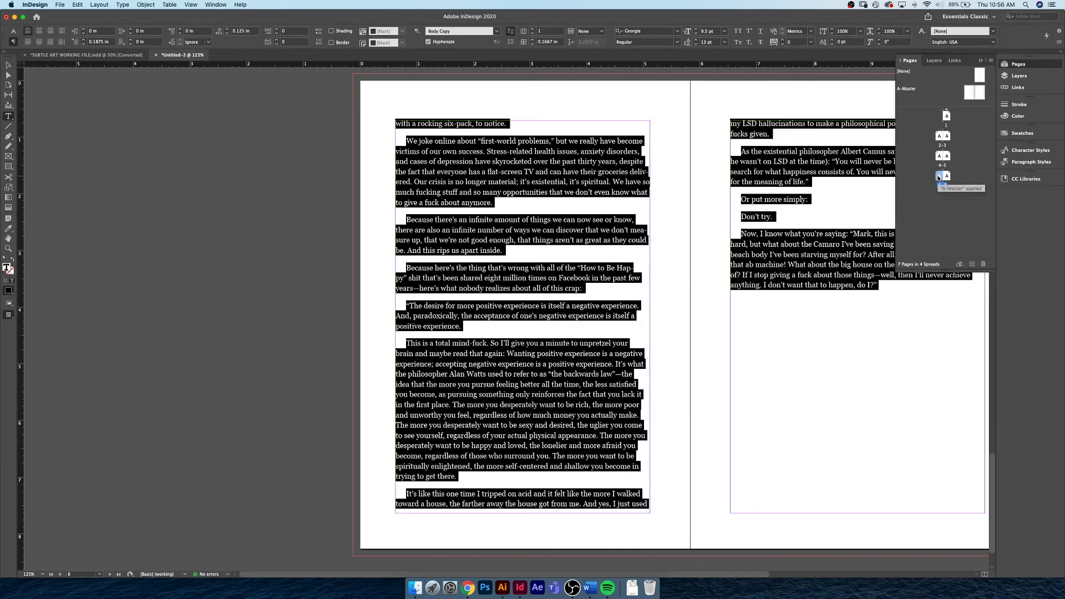
{"action": "left_click", "coordinate": [507, 354]}
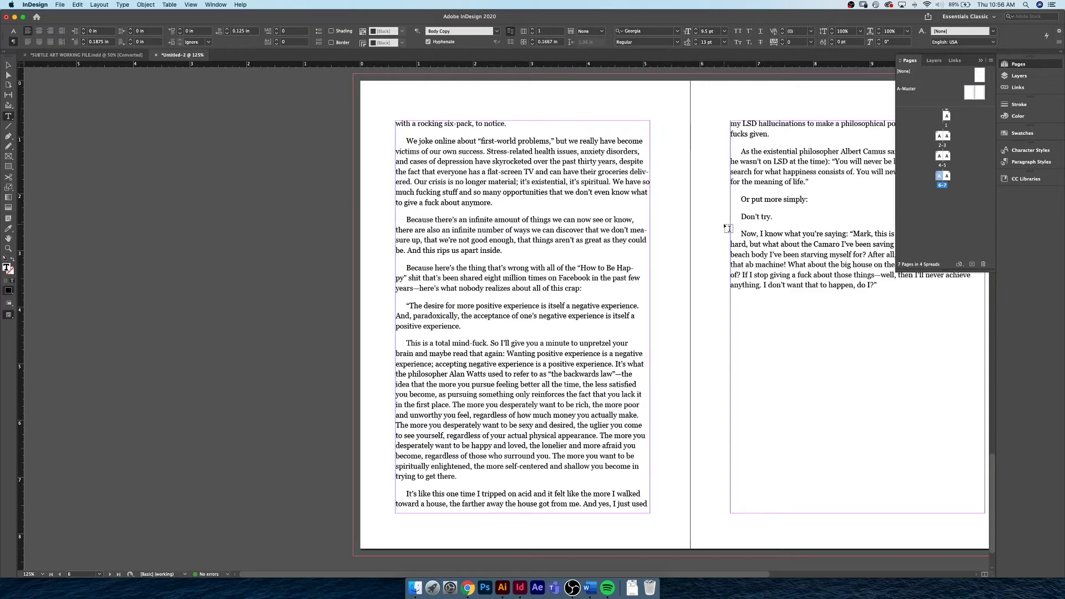
{"action": "double_click", "coordinate": [946, 117]}
{"action": "left_click", "coordinate": [971, 264]}
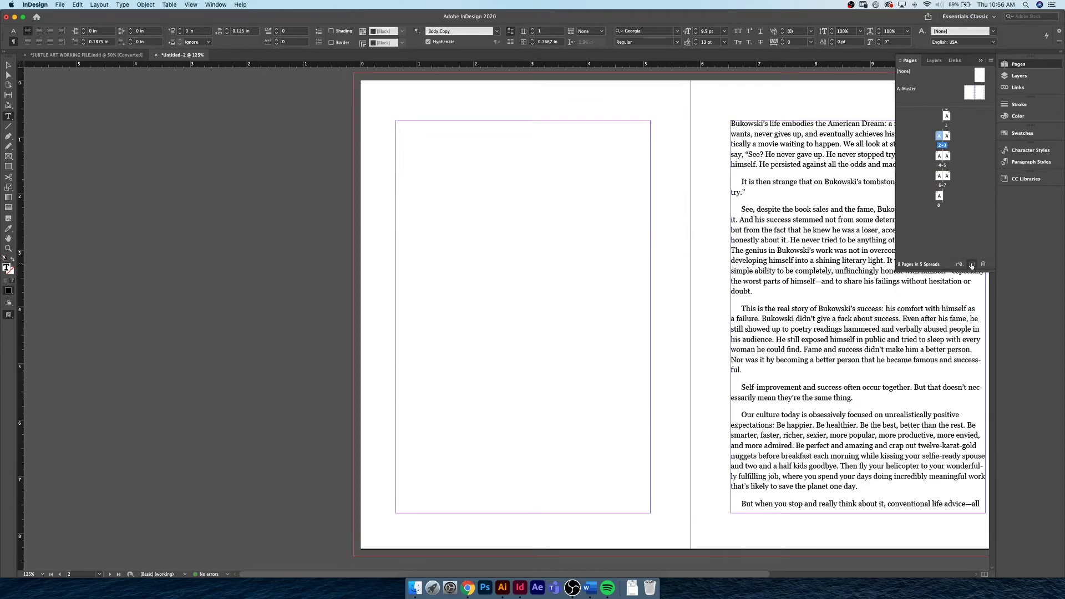
{"action": "key", "text": "super+z"}
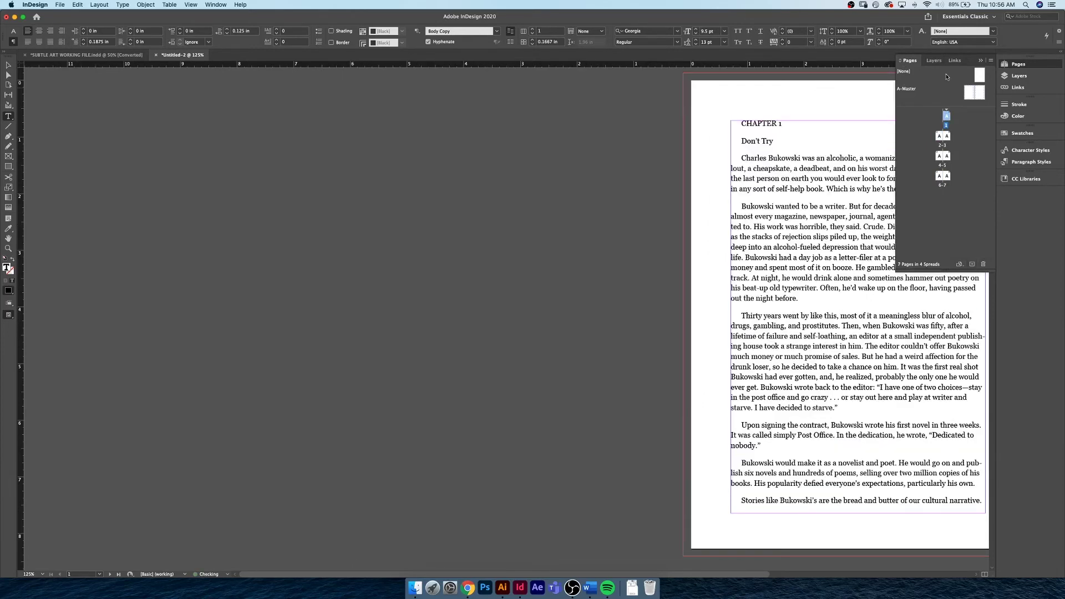
{"action": "left_click", "coordinate": [973, 264]}
{"action": "left_click", "coordinate": [973, 264]}
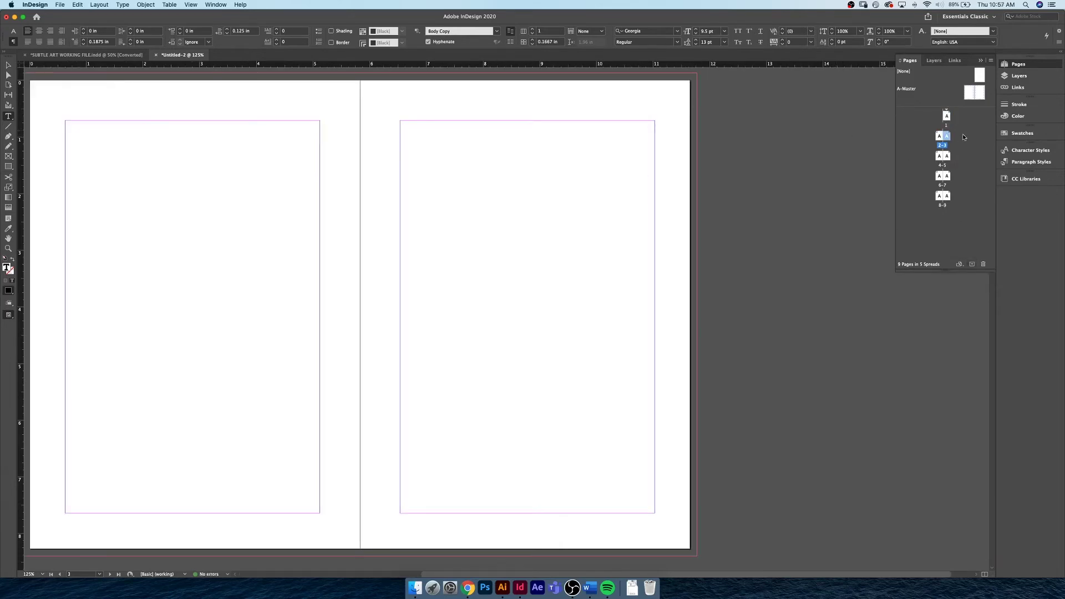
{"action": "double_click", "coordinate": [938, 136]}
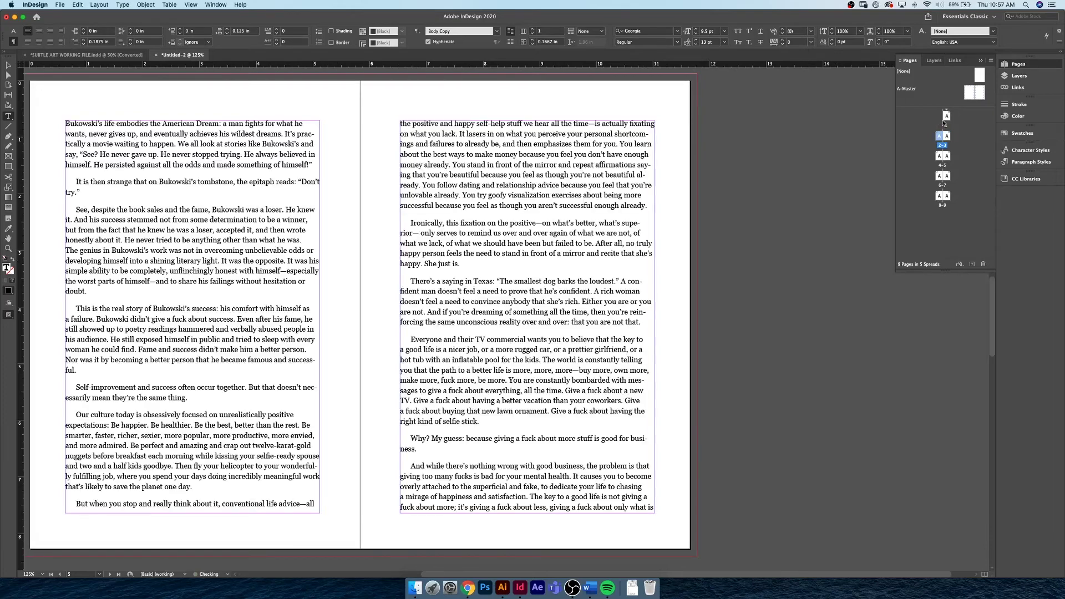
{"action": "double_click", "coordinate": [946, 117]}
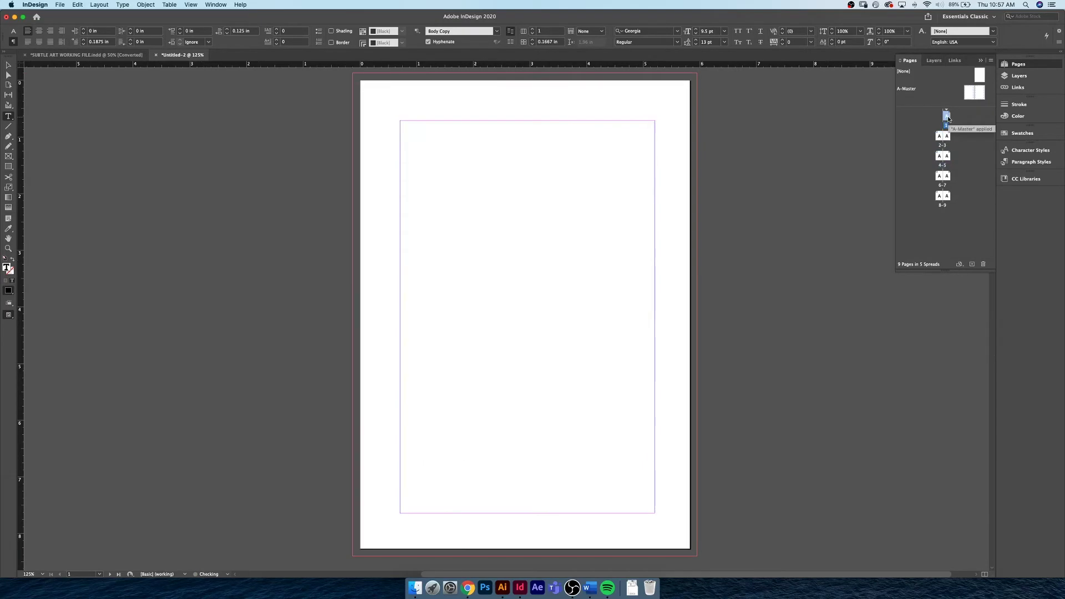
Reorder the pages so the Chapter 1 text starts on right-hand page 3 after two blank pages.
{"action": "left_click", "coordinate": [641, 185]}
{"action": "key", "text": "super+minus"}
{"action": "key", "text": "super+minus"}
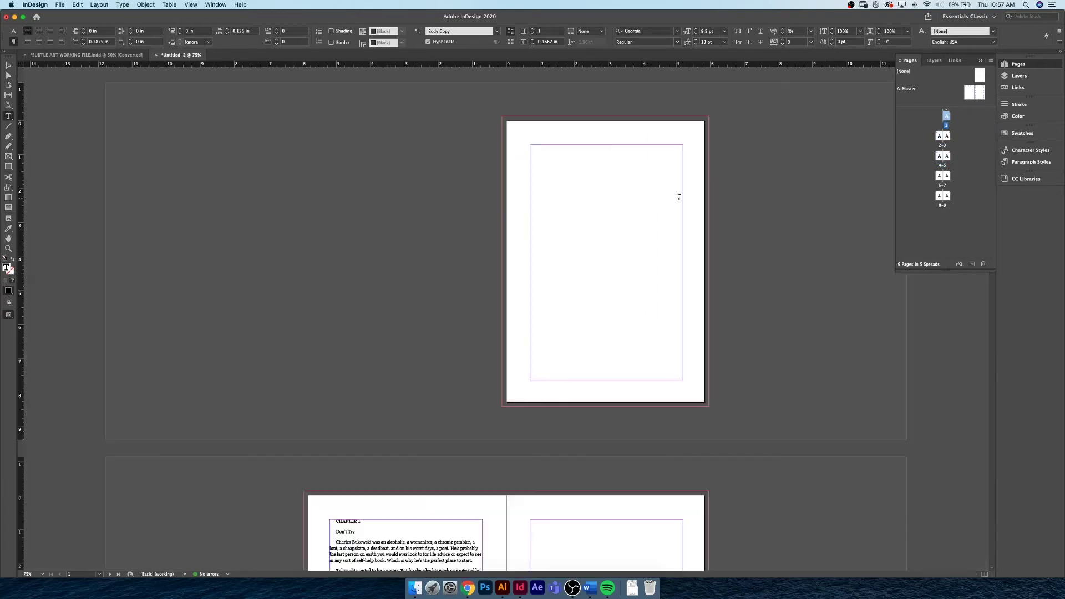
{"action": "left_click_drag", "start_coordinate": [939, 137], "coordinate": [948, 137]}
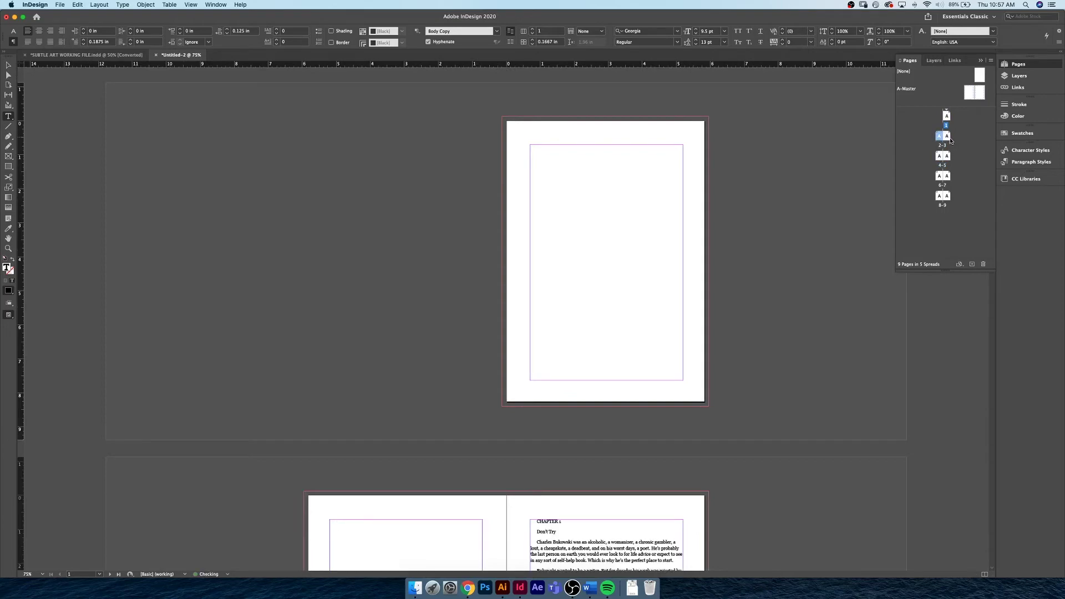
{"action": "scroll", "coordinate": [647, 258], "scroll_direction": "down", "scroll_amount": 10}
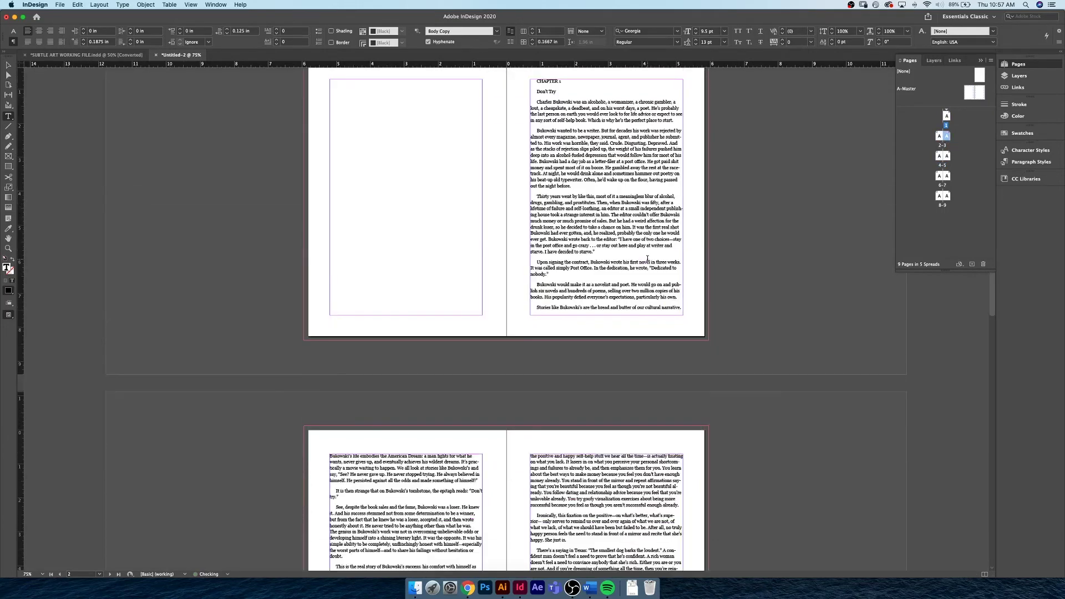
{"action": "scroll", "coordinate": [647, 256], "scroll_direction": "up", "scroll_amount": 1}
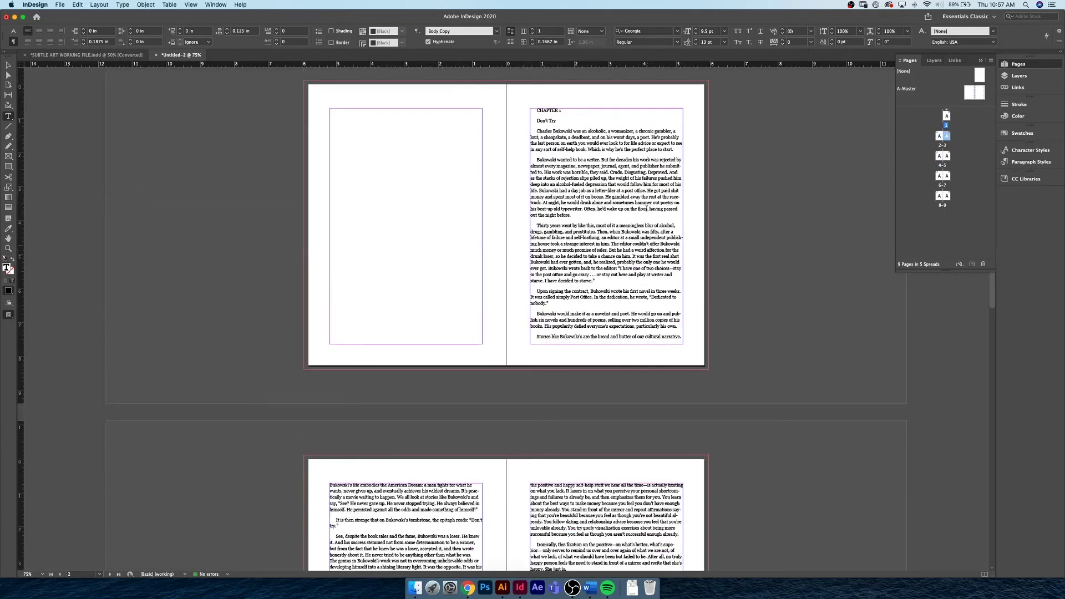
{"action": "scroll", "coordinate": [572, 172], "scroll_direction": "up", "scroll_amount": 9}
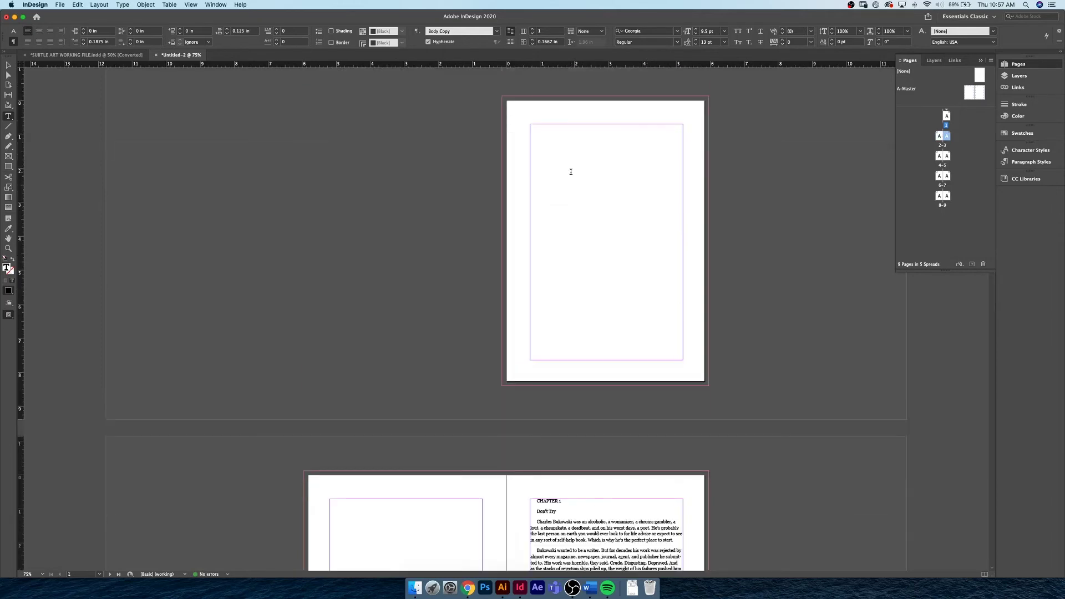
{"action": "left_click", "coordinate": [549, 149]}
{"action": "scroll", "coordinate": [585, 158], "scroll_direction": "up", "scroll_amount": 1}
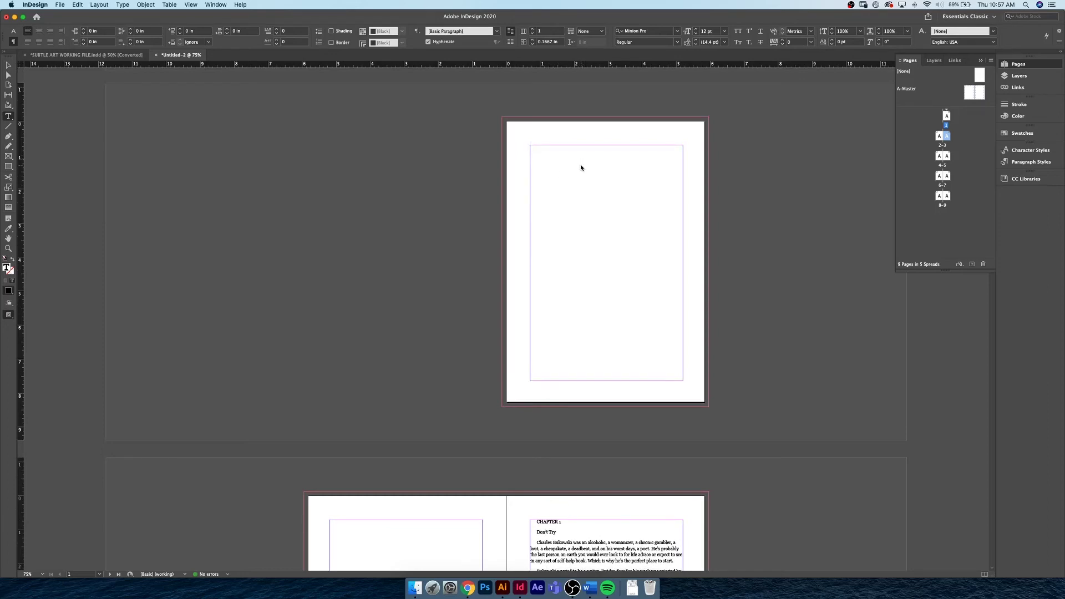
Load Front Cover.jpg from the Links folder for placing, accepting the image import options.
{"action": "key", "text": "super+d"}
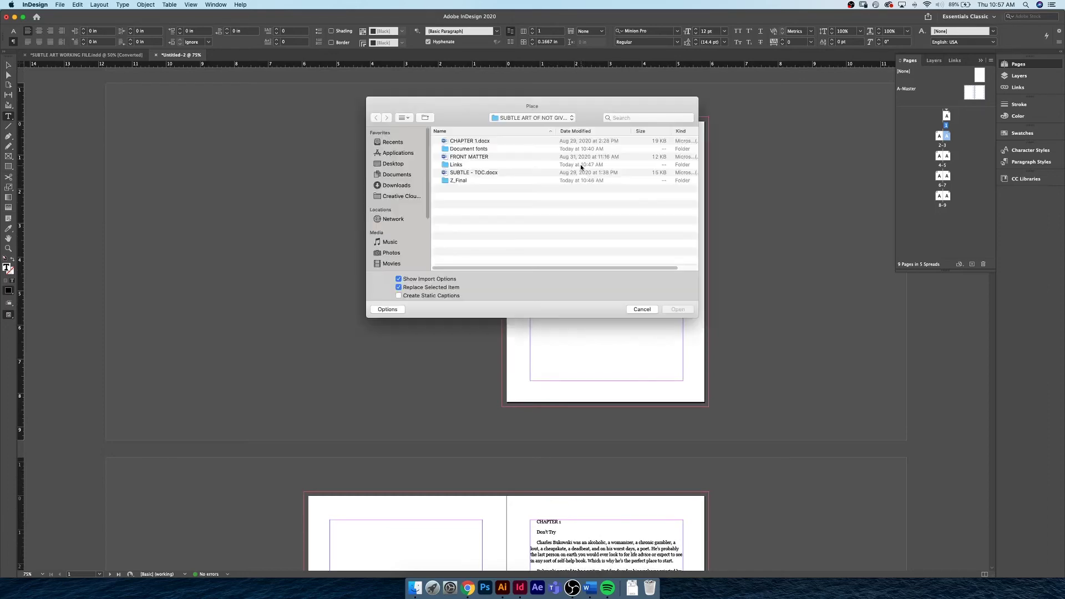
{"action": "left_click", "coordinate": [474, 166]}
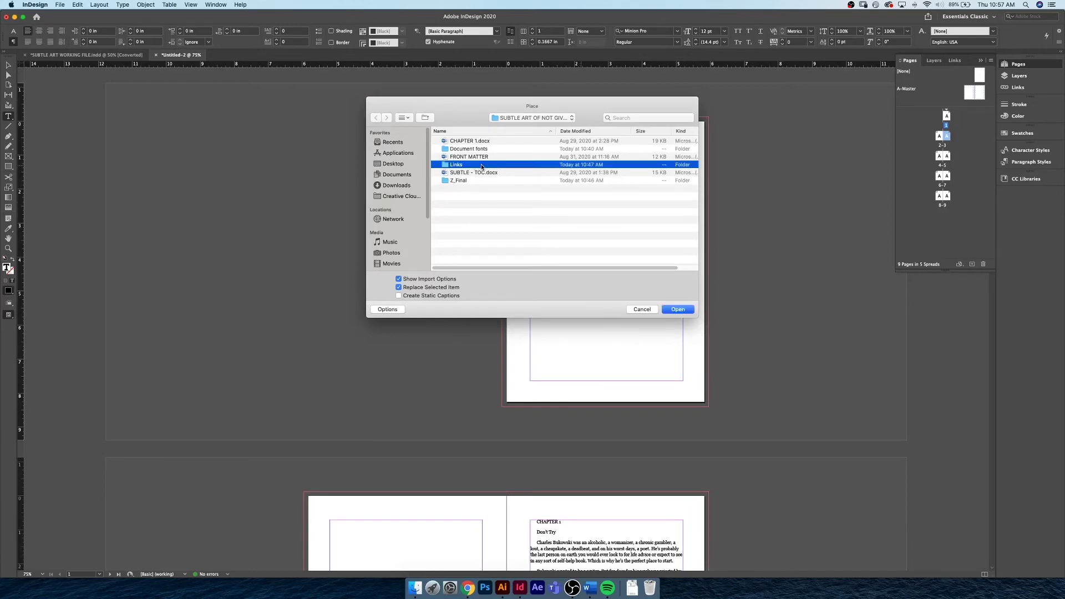
{"action": "double_click", "coordinate": [480, 165]}
{"action": "left_click", "coordinate": [480, 142]}
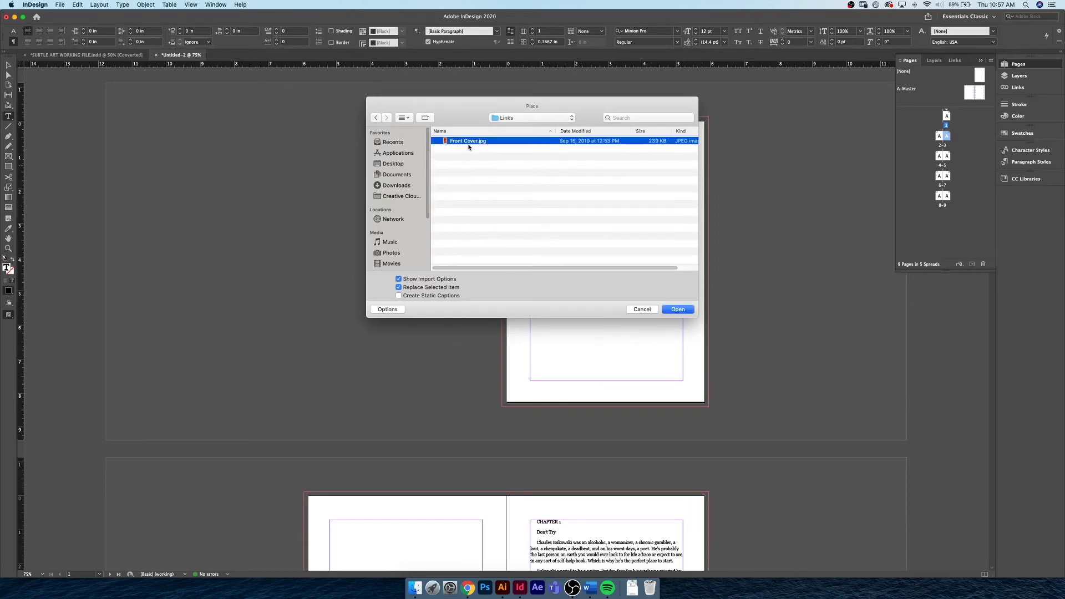
{"action": "left_click", "coordinate": [678, 309]}
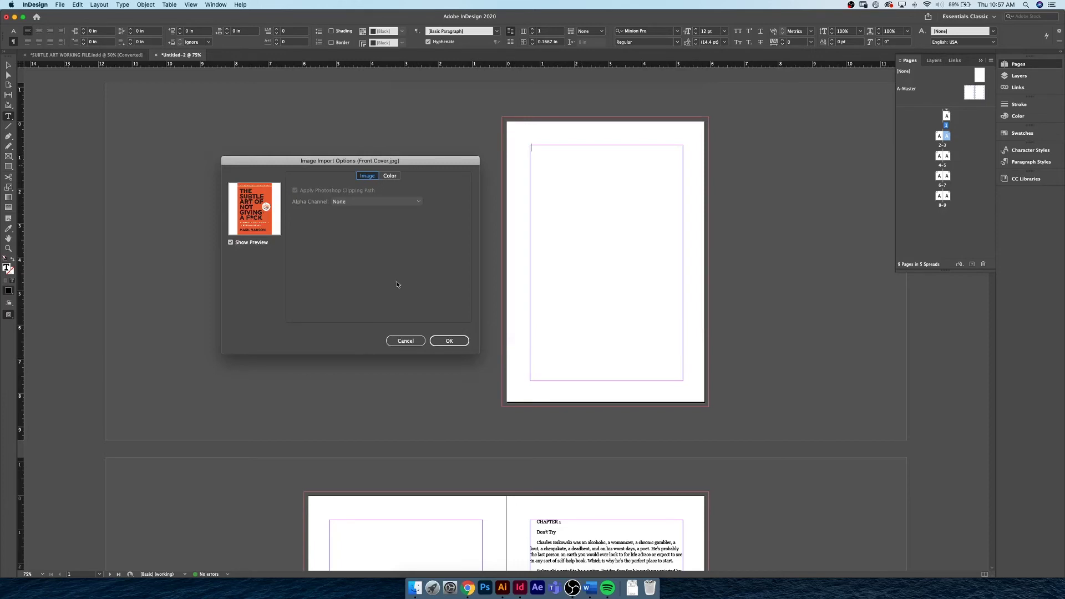
{"action": "left_click", "coordinate": [450, 341]}
Undo the accidental extra pages and place the cover image at page 1's top-left corner.
{"action": "right_click", "coordinate": [503, 121]}
{"action": "left_click", "coordinate": [518, 126]}
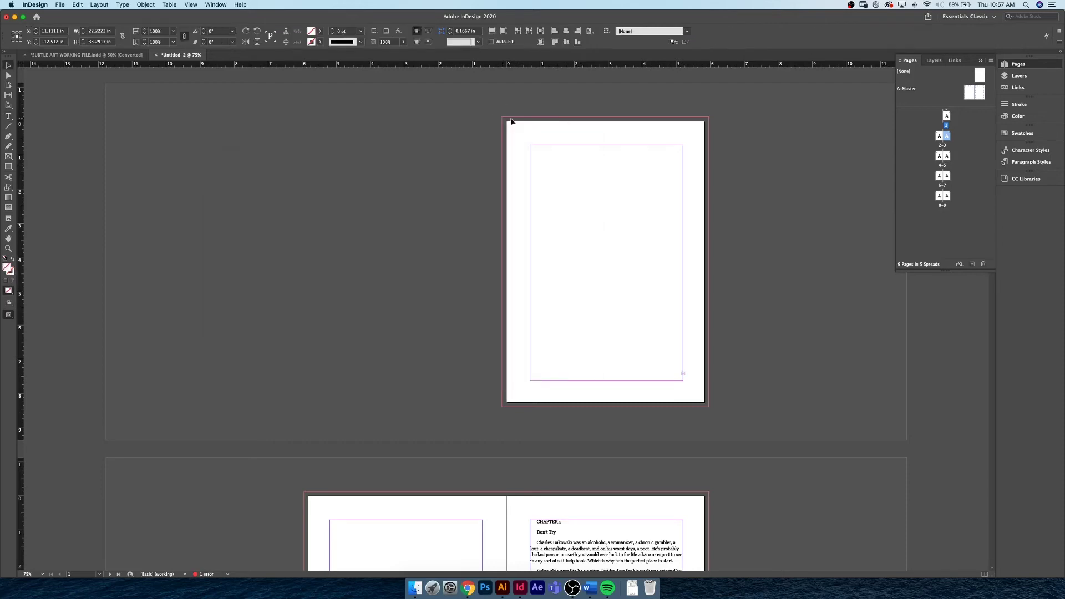
{"action": "key", "text": "ctrl+z"}
{"action": "left_click", "coordinate": [507, 129]}
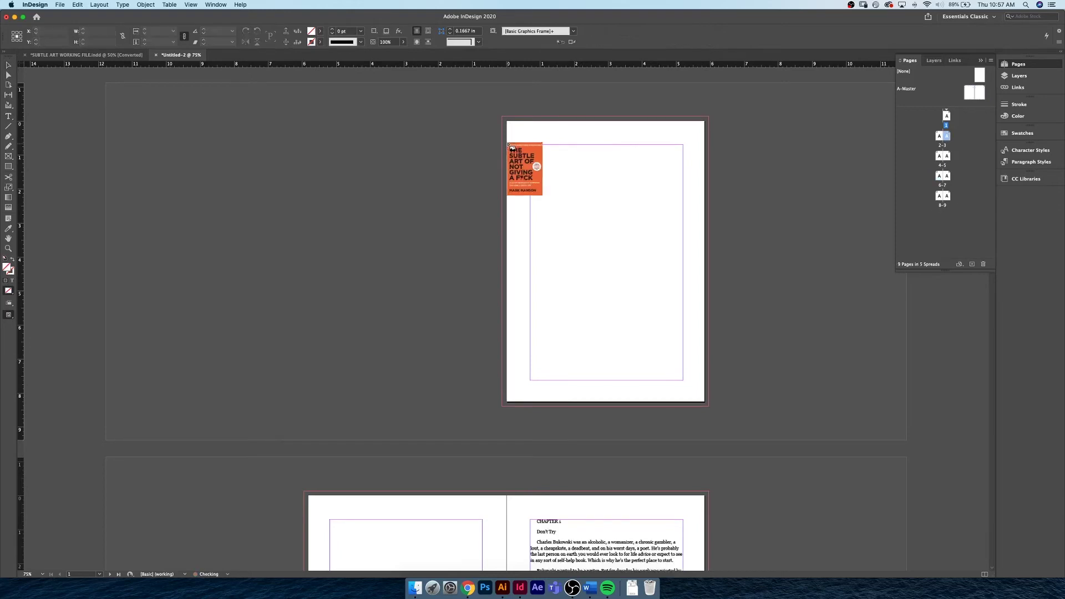
Align the cover to the bleed corner and scale it proportionally to fill page 1 to the bleed.
{"action": "left_click_drag", "start_coordinate": [512, 135], "coordinate": [508, 125]}
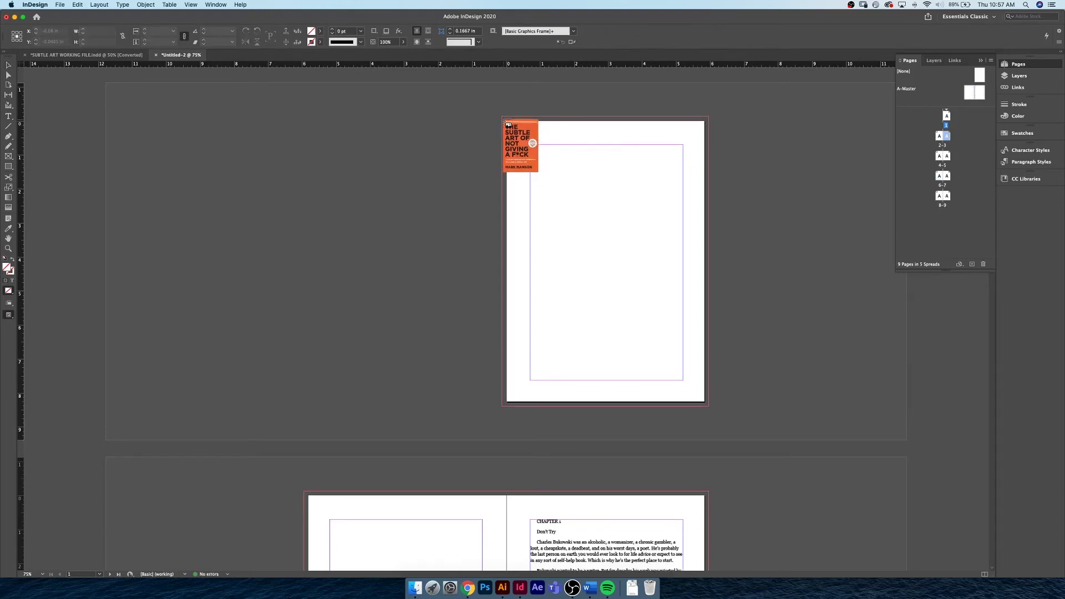
{"action": "left_click_drag", "start_coordinate": [538, 172], "coordinate": [711, 408]}
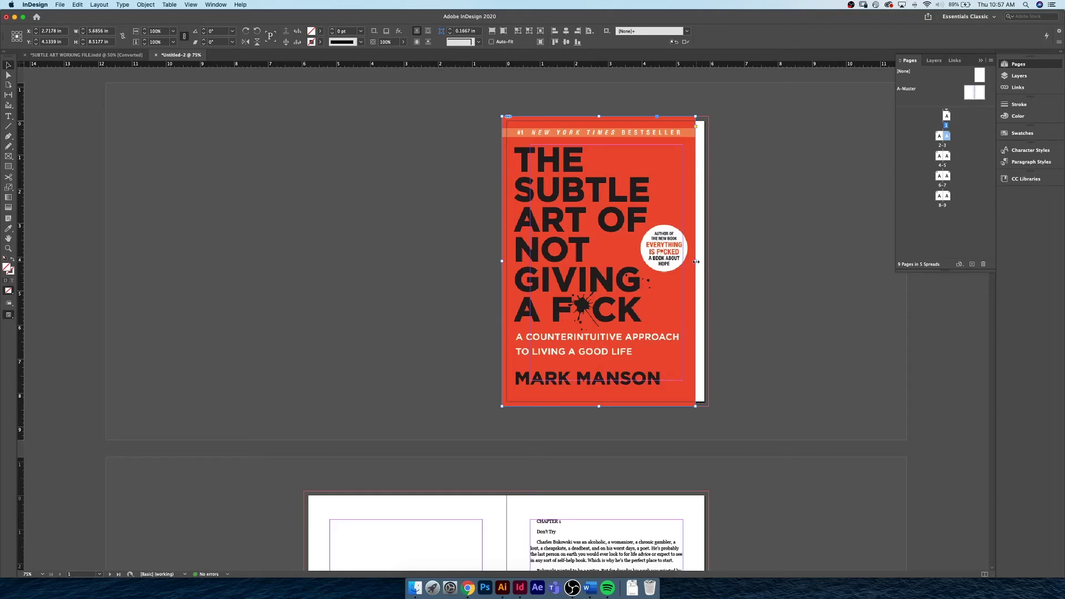
{"action": "left_click_drag", "start_coordinate": [695, 261], "coordinate": [709, 262]}
{"action": "left_click_drag", "start_coordinate": [709, 262], "coordinate": [710, 262]}
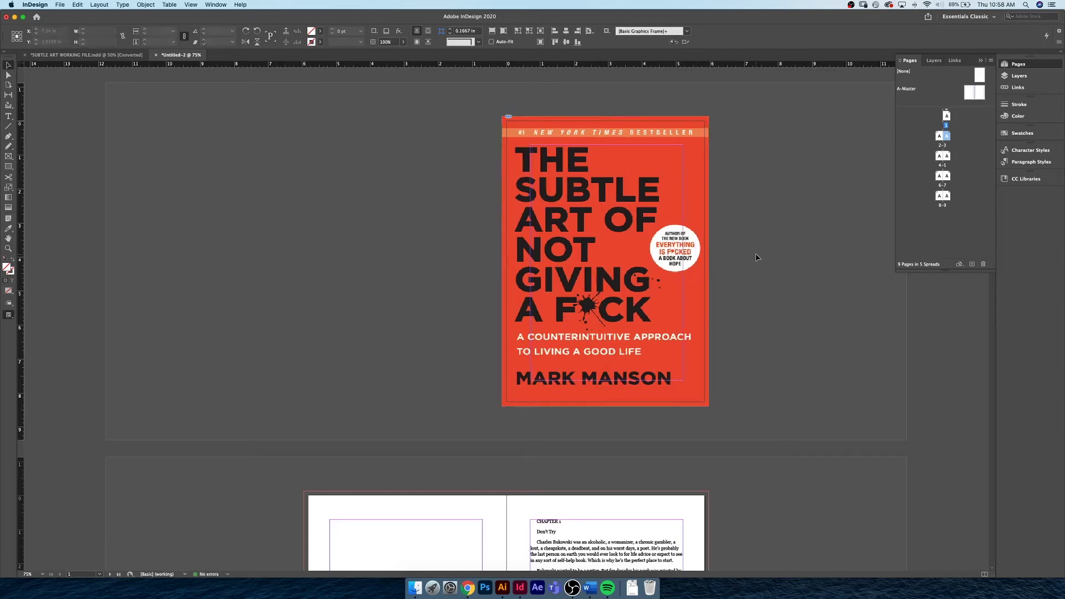
Switch to Preview mode and zoom to 100% on the Chapter 1 spread below the cover.
{"action": "key", "text": "w"}
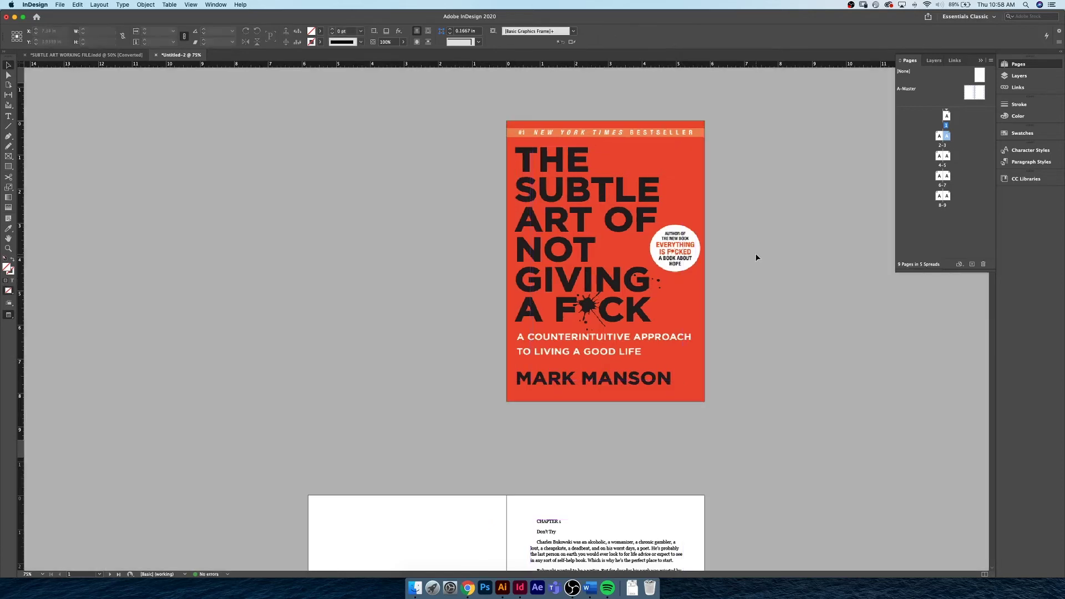
{"action": "scroll", "coordinate": [750, 233], "scroll_direction": "down", "scroll_amount": 5}
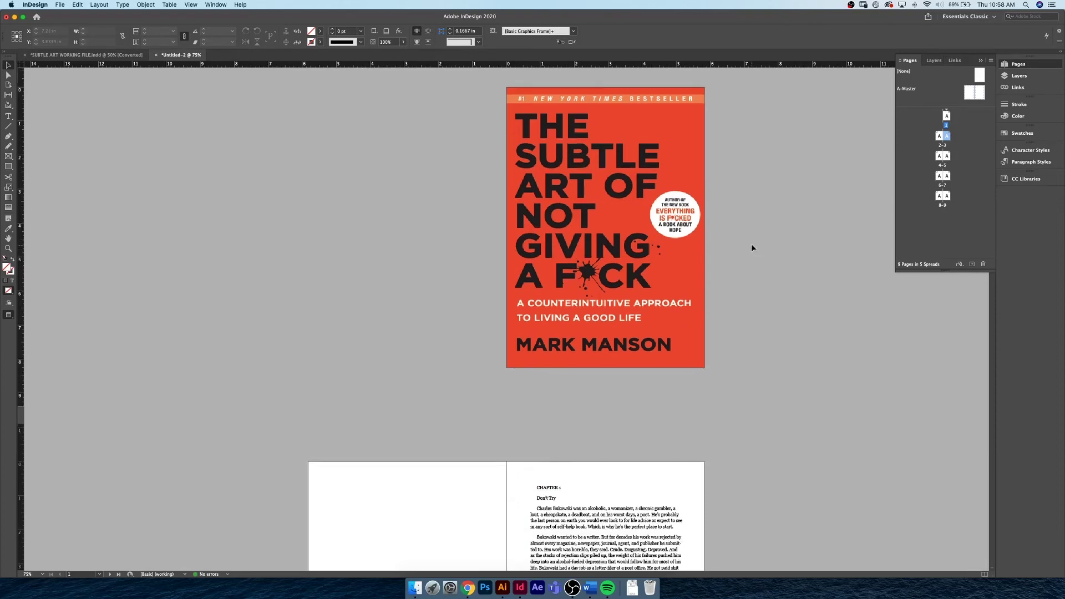
{"action": "scroll", "coordinate": [751, 245], "scroll_direction": "down", "scroll_amount": 3}
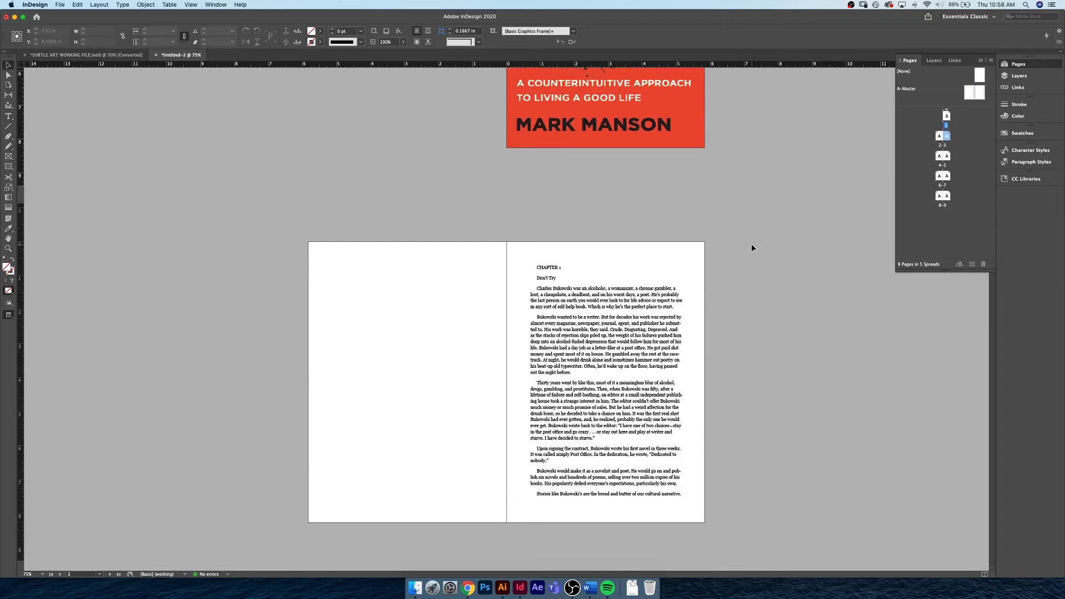
{"action": "scroll", "coordinate": [725, 256], "scroll_direction": "down", "scroll_amount": 2}
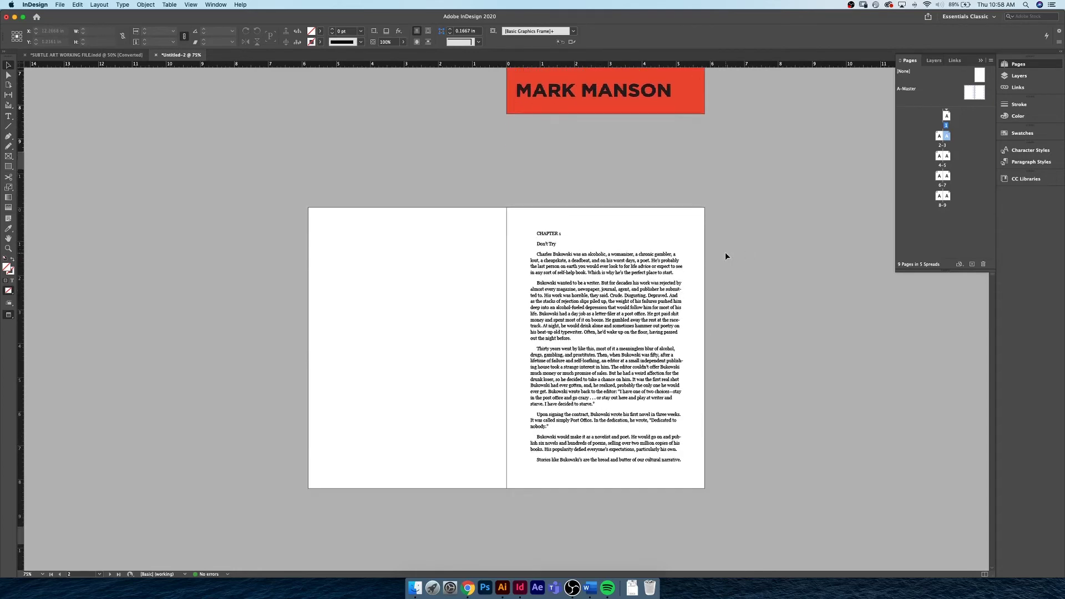
{"action": "scroll", "coordinate": [725, 256], "scroll_direction": "down", "scroll_amount": 2}
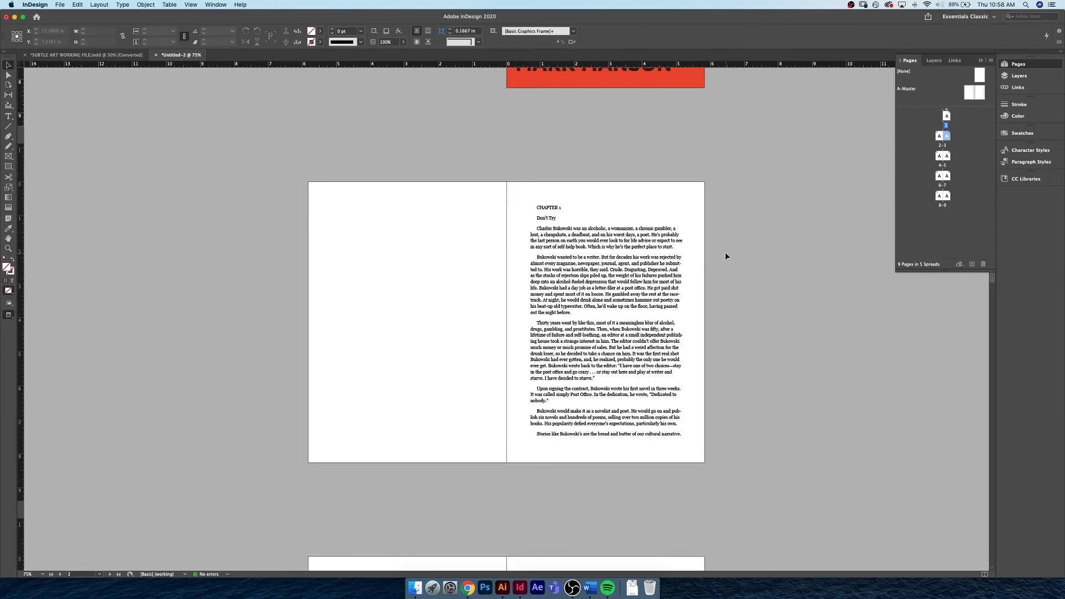
{"action": "key", "text": "super+1"}
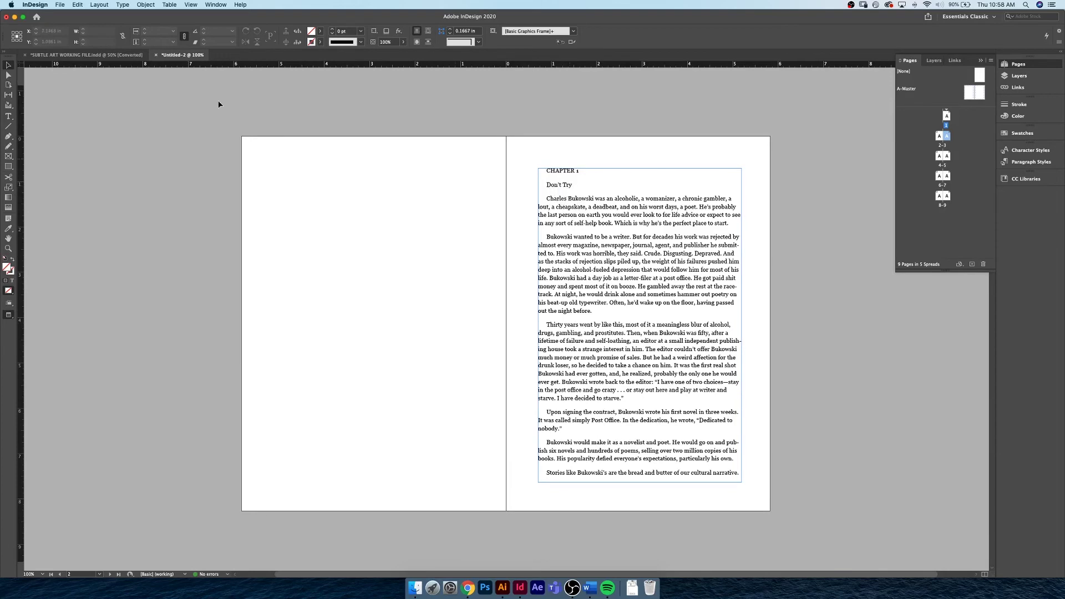
In the SUBTLE ART working file, check that CHAPTER uses the Chapter paragraph style (Century Gothic Bold 14 pt).
{"action": "left_click", "coordinate": [76, 58]}
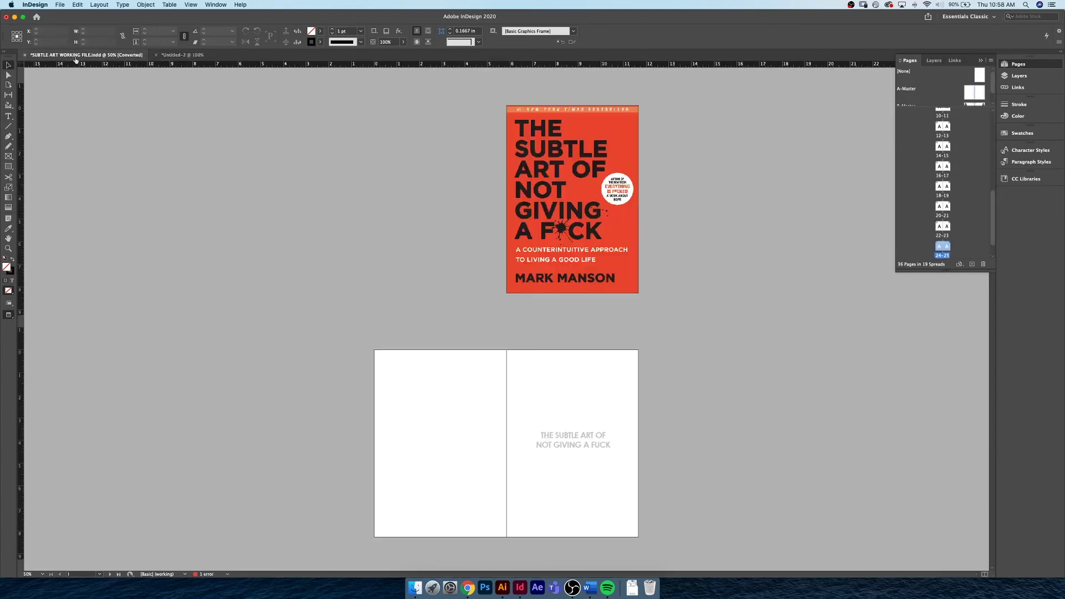
{"action": "scroll", "coordinate": [441, 366], "scroll_direction": "down", "scroll_amount": 15}
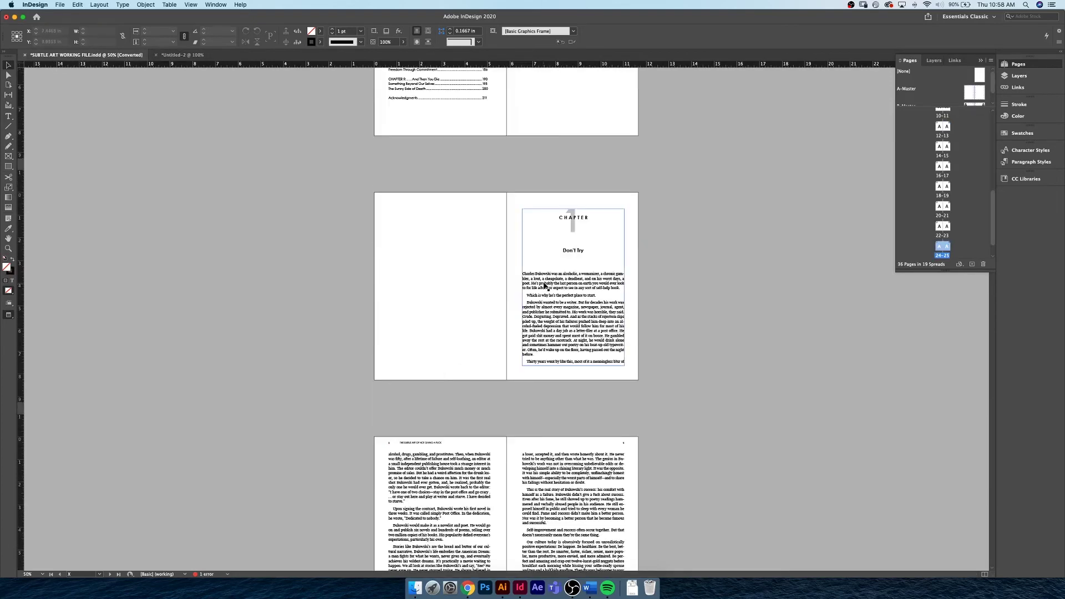
{"action": "key", "text": "super+1"}
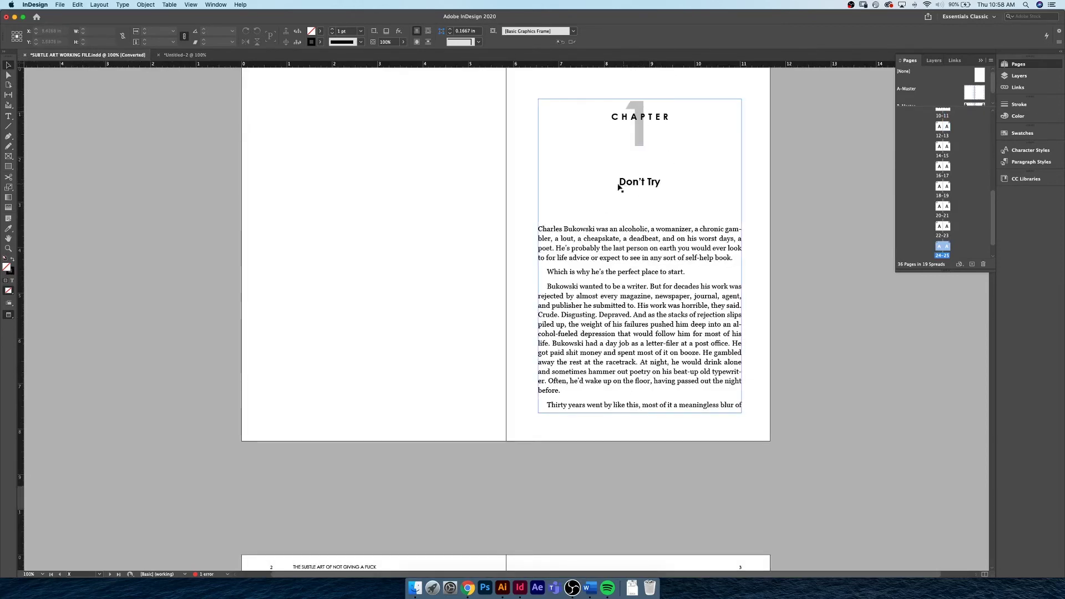
{"action": "scroll", "coordinate": [661, 184], "scroll_direction": "up", "scroll_amount": 2}
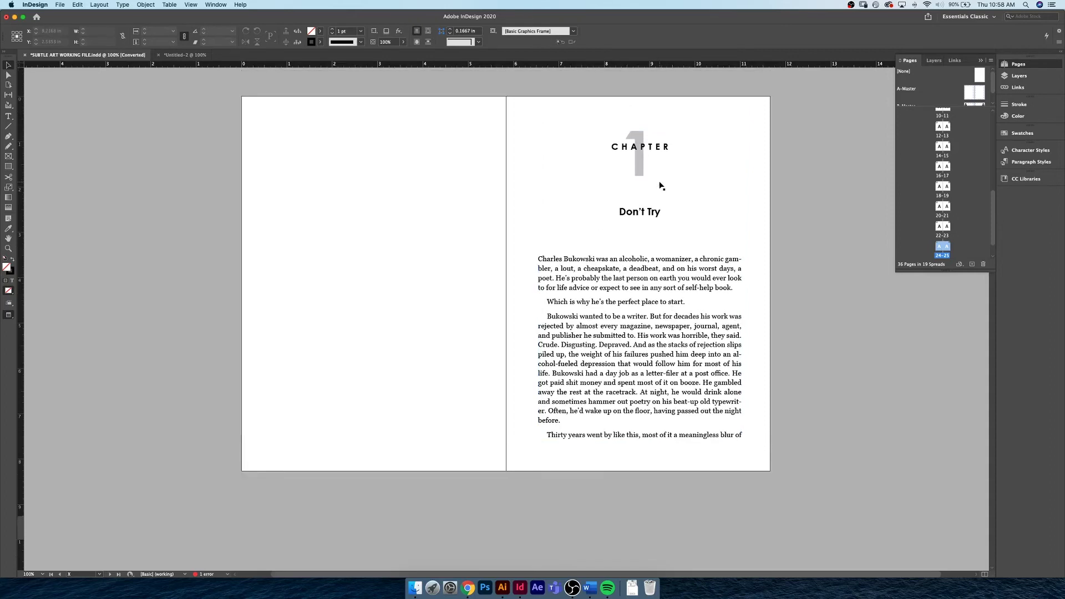
{"action": "left_click", "coordinate": [654, 150]}
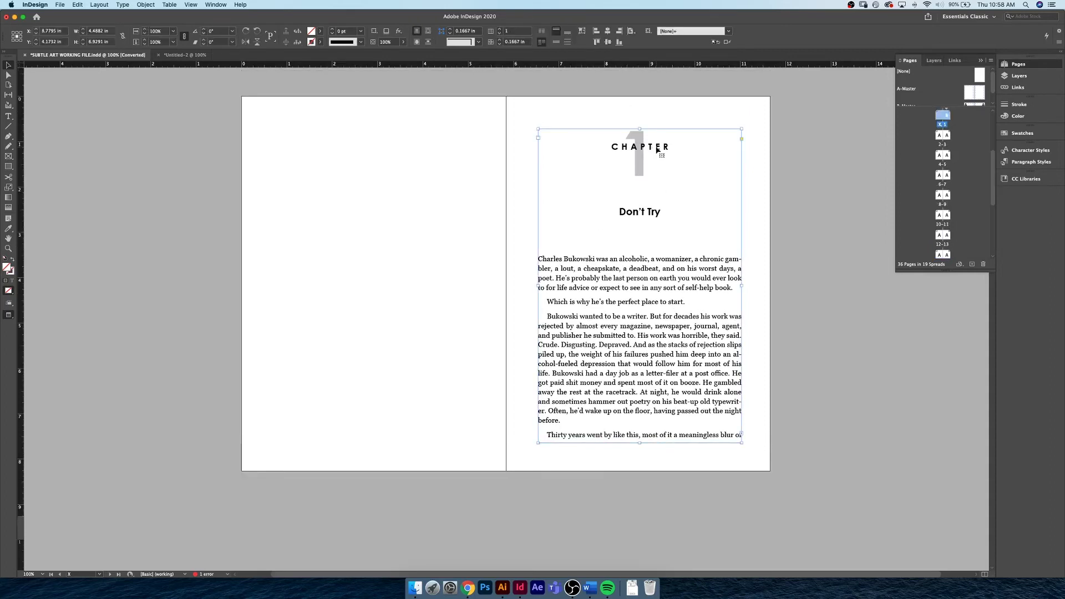
{"action": "left_click", "coordinate": [1020, 161]}
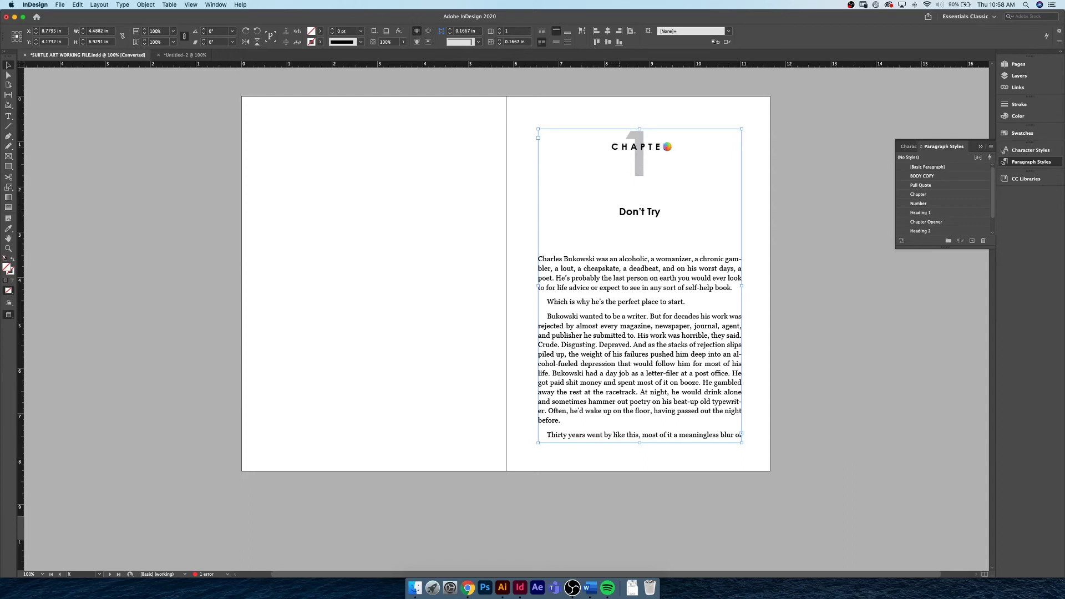
{"action": "left_click_drag", "start_coordinate": [668, 146], "coordinate": [643, 147]}
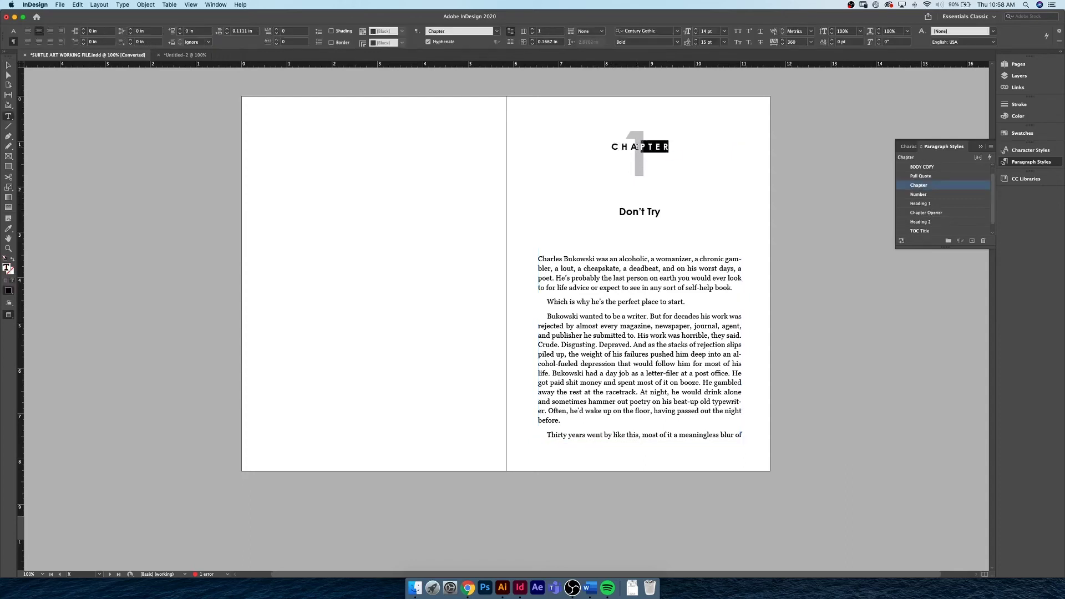
{"action": "left_click", "coordinate": [672, 154]}
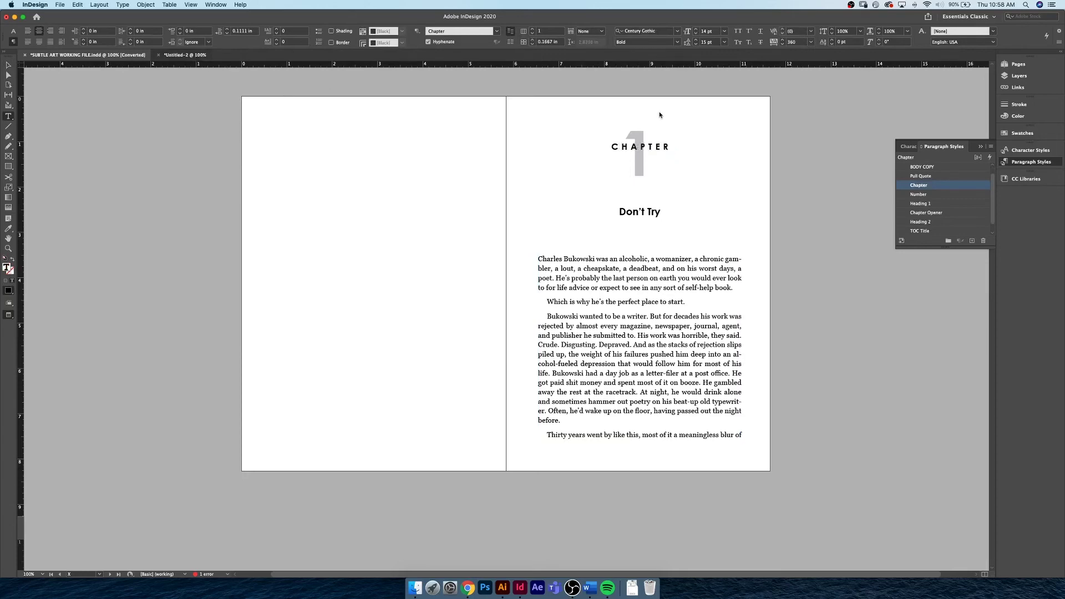
In Untitled-2, centre the CHAPTER heading and set it in Century Gothic Pro Bold.
{"action": "key", "text": "super+grave"}
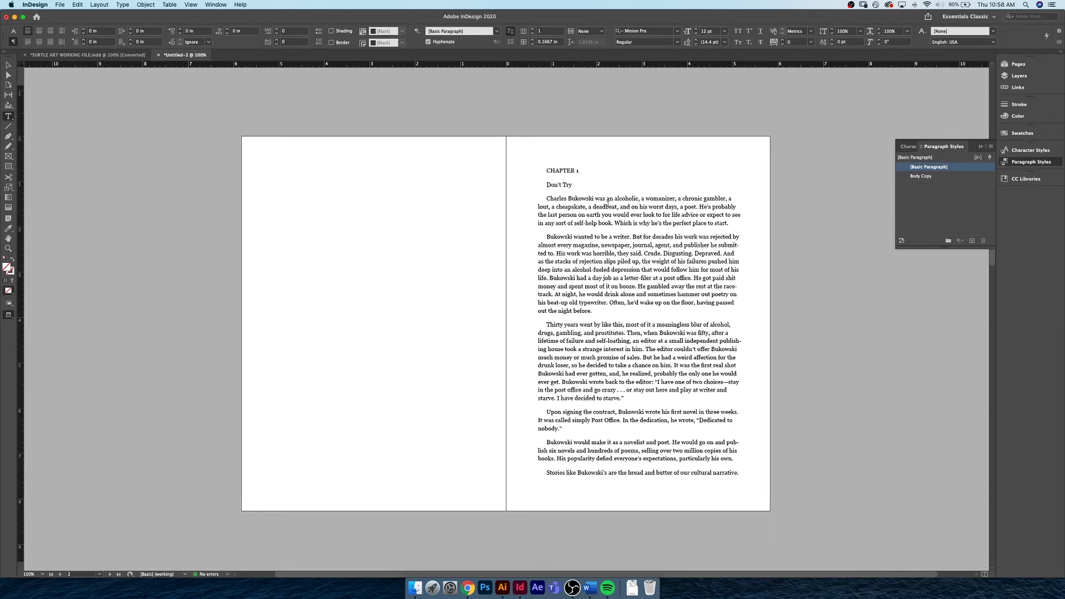
{"action": "left_click", "coordinate": [576, 171]}
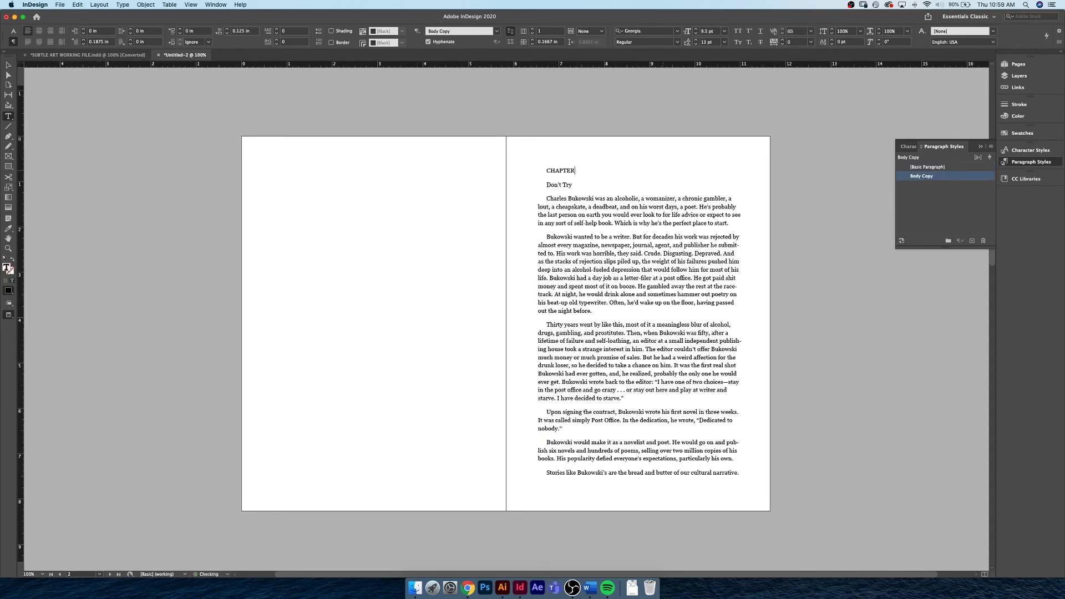
{"action": "left_click_drag", "start_coordinate": [575, 171], "coordinate": [546, 170]}
{"action": "left_click", "coordinate": [40, 32]}
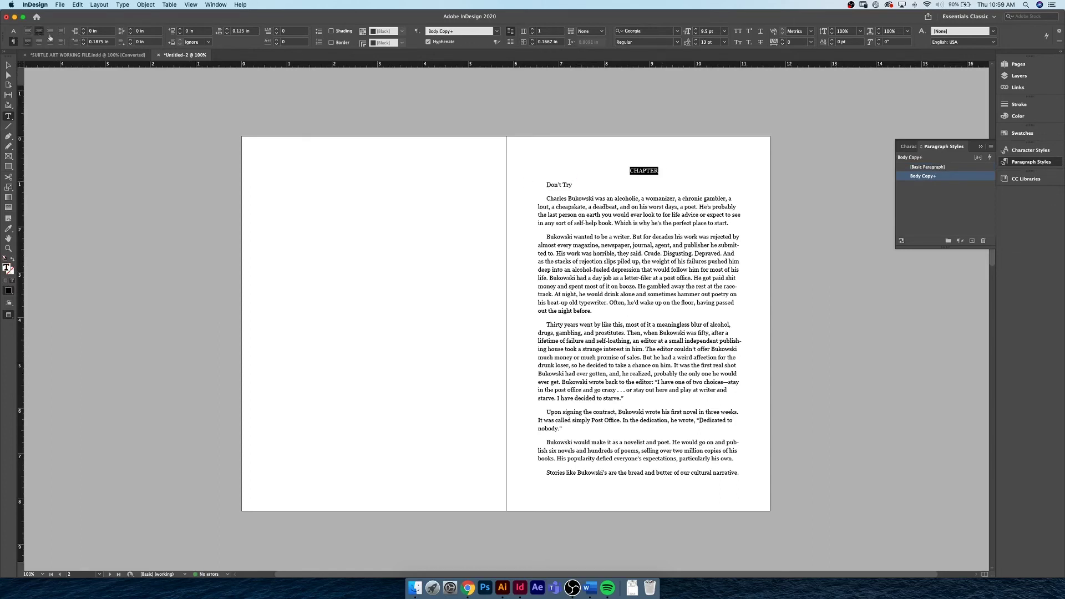
{"action": "left_click", "coordinate": [14, 32]}
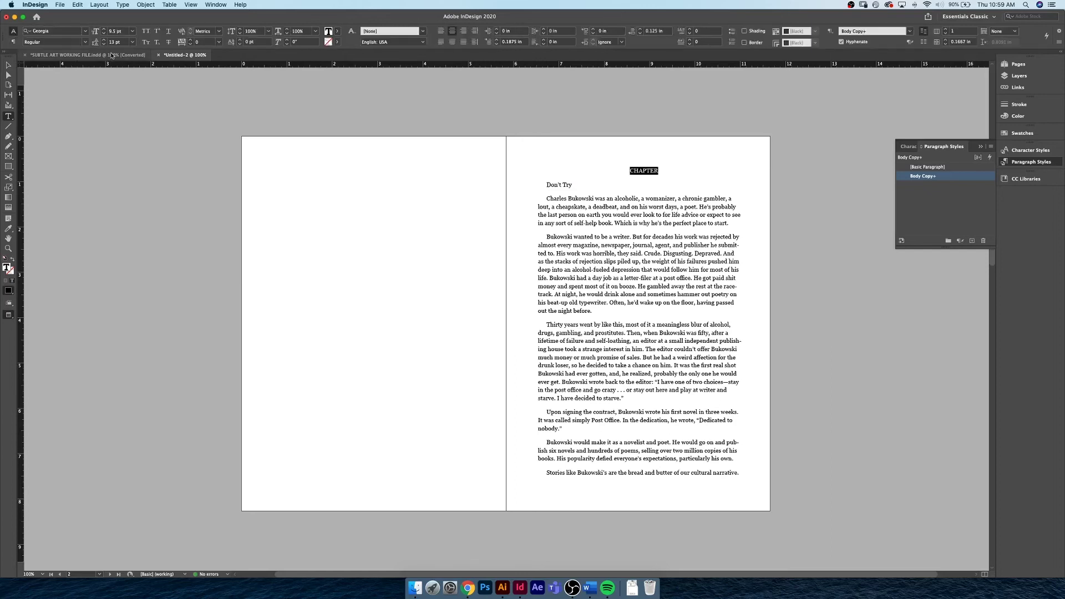
{"action": "left_click", "coordinate": [61, 32]}
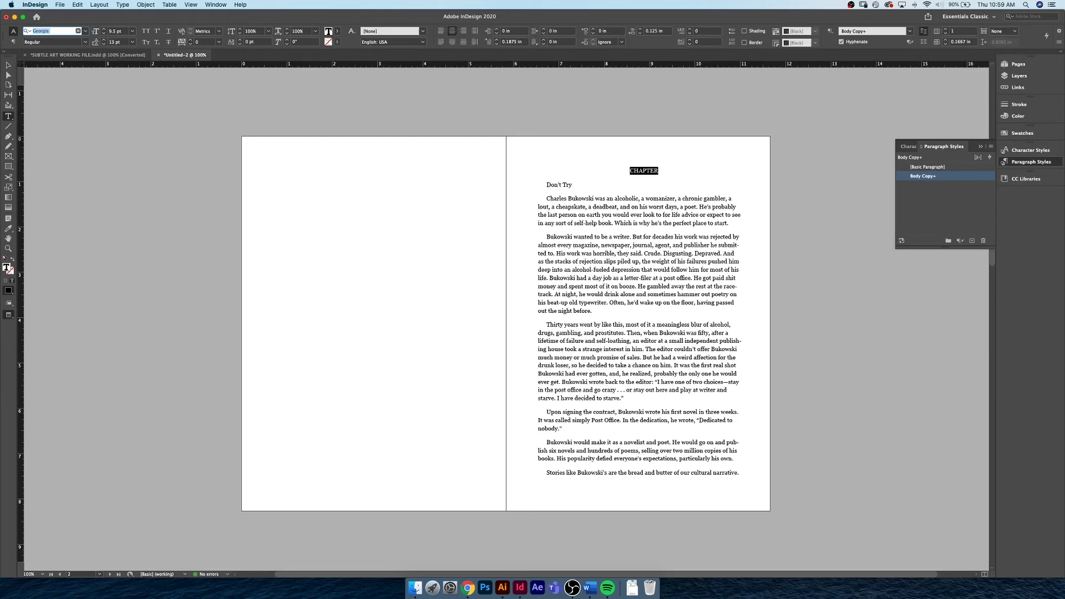
{"action": "type", "text": "century"}
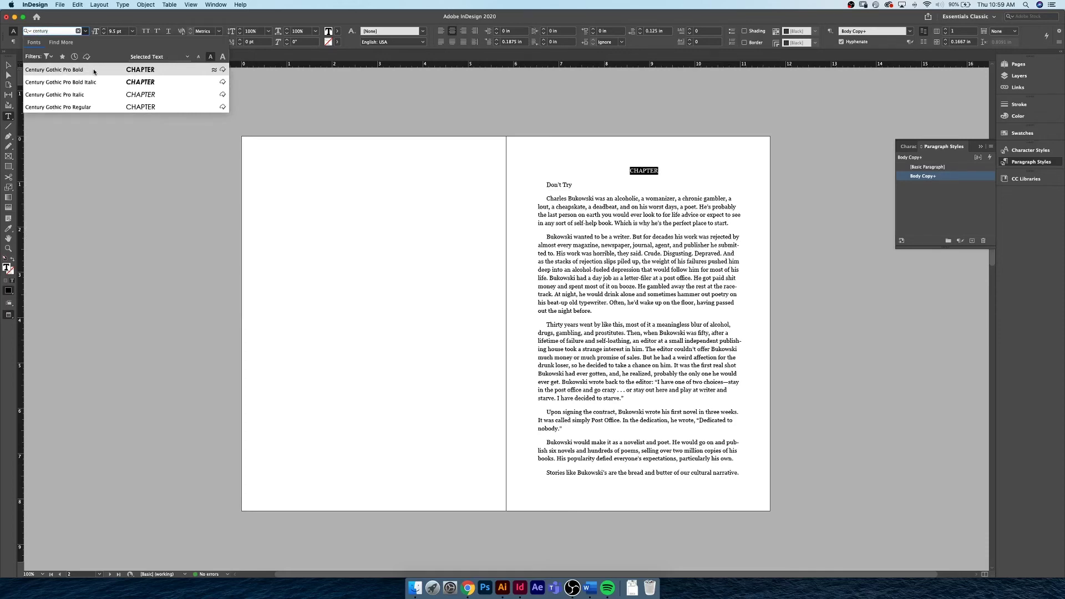
{"action": "left_click", "coordinate": [94, 70]}
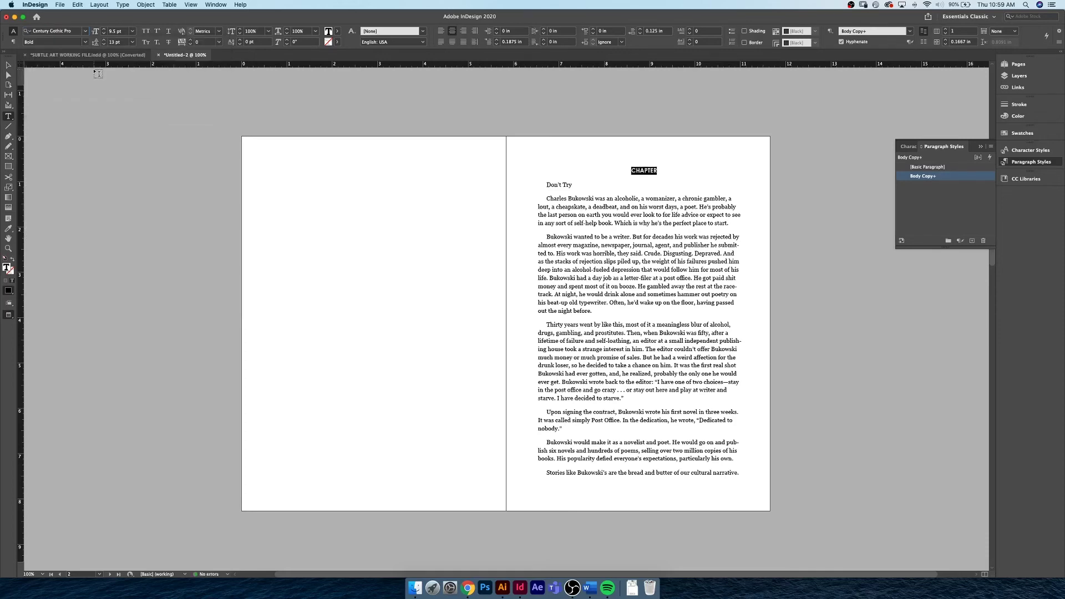
Set the CHAPTER heading to 16 pt with tracking 250.
{"action": "left_click", "coordinate": [104, 30]}
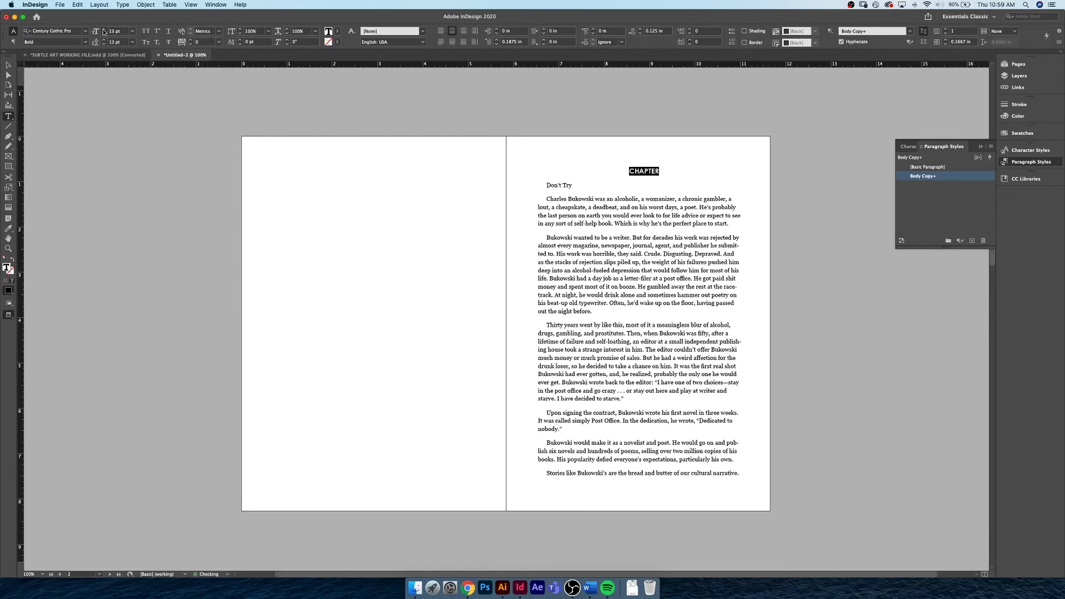
{"action": "left_click", "coordinate": [104, 30]}
{"action": "left_click", "coordinate": [104, 30]}
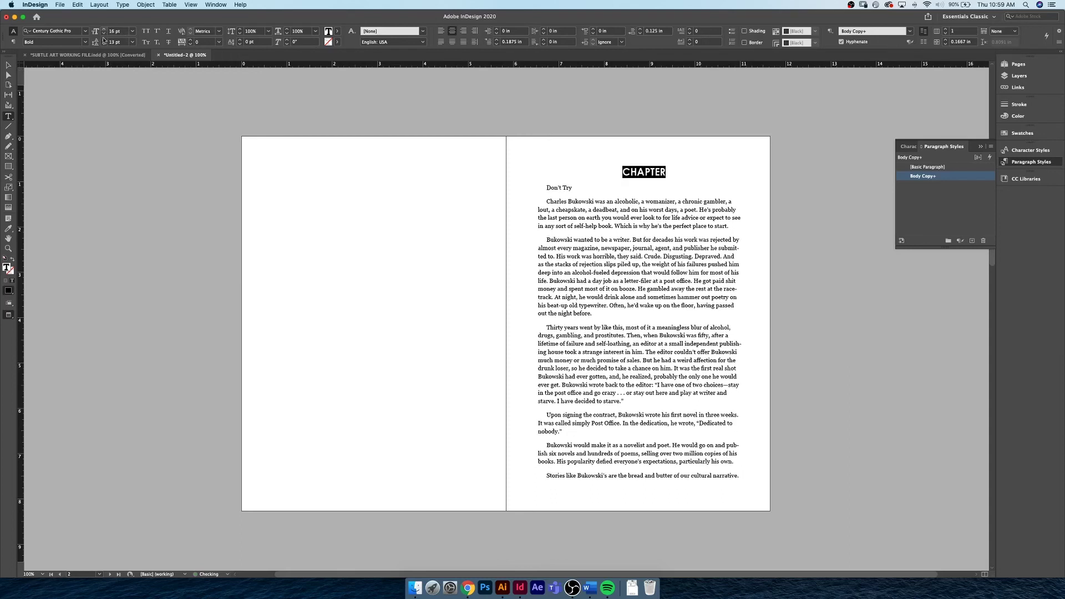
{"action": "left_click", "coordinate": [190, 40]}
{"action": "left_click", "coordinate": [191, 40]}
{"action": "left_click", "coordinate": [191, 41]}
{"action": "left_click", "coordinate": [191, 40]}
{"action": "left_click", "coordinate": [190, 41]}
{"action": "left_click", "coordinate": [190, 41]}
{"action": "left_click", "coordinate": [191, 41]}
{"action": "left_click", "coordinate": [207, 42]}
{"action": "type", "text": "275"}
{"action": "key", "text": "Return"}
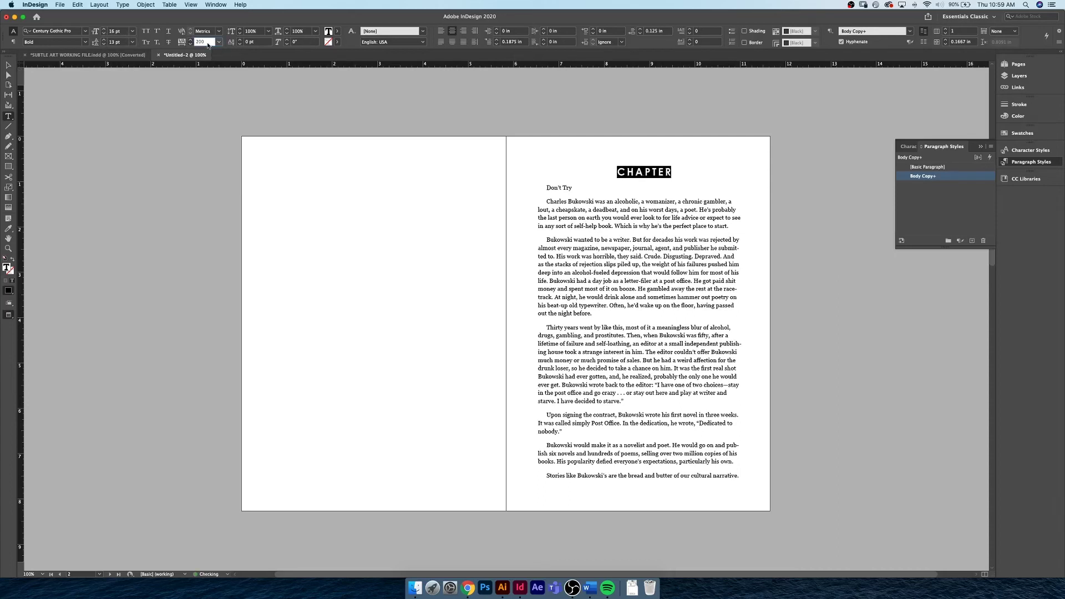
{"action": "type", "text": "250"}
{"action": "key", "text": "Return"}
Create Paragraph Style 1 from the CHAPTER heading, apply it, and rename it Chapter.
{"action": "left_click", "coordinate": [972, 241]}
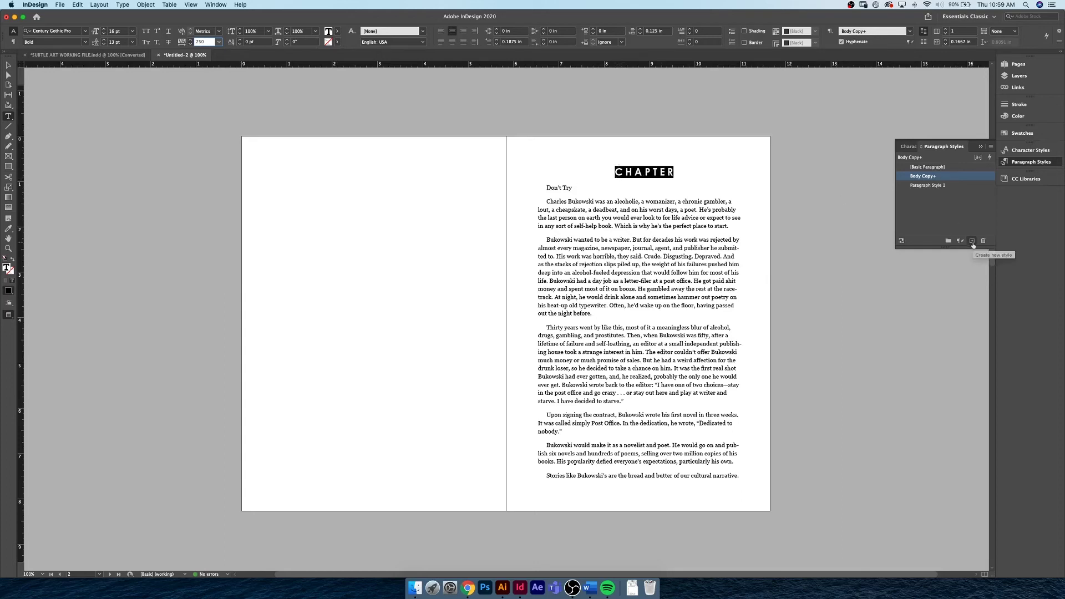
{"action": "left_click", "coordinate": [960, 185]}
{"action": "left_click", "coordinate": [967, 186]}
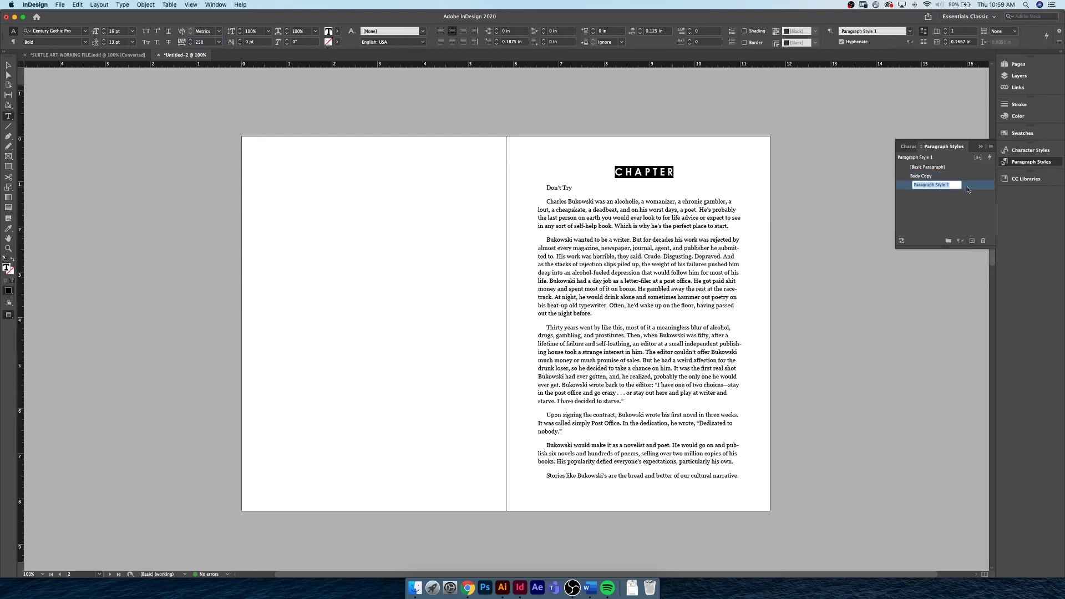
{"action": "double_click", "coordinate": [967, 189]}
{"action": "type", "text": "Chapter"}
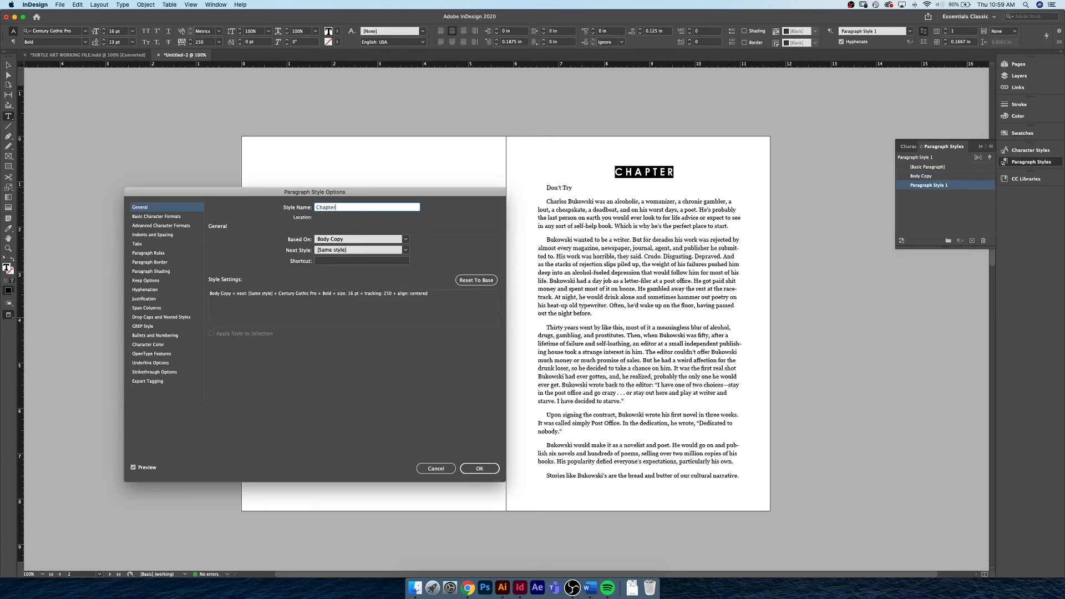
{"action": "key", "text": "Return"}
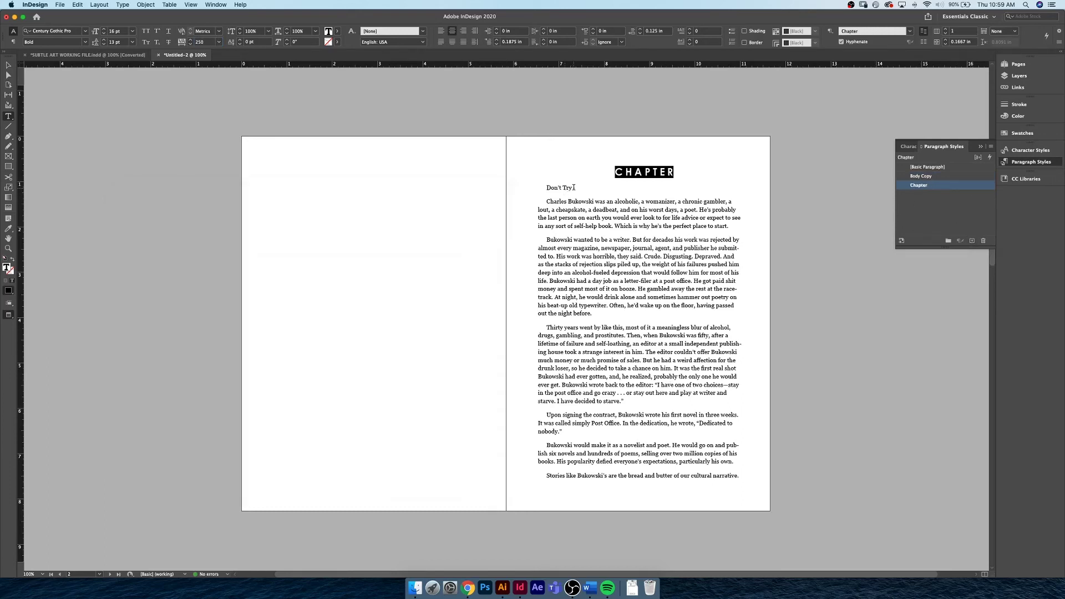
Apply the Chapter style to Don't Try, then make it all caps with tracking 190.
{"action": "left_click_drag", "start_coordinate": [573, 187], "coordinate": [524, 190]}
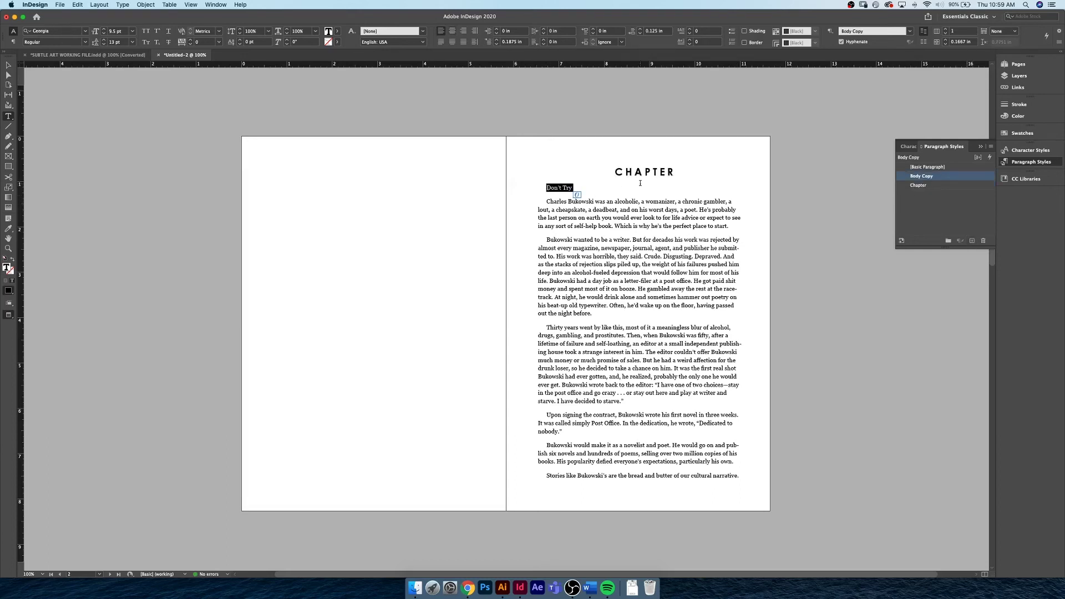
{"action": "left_click", "coordinate": [935, 189]}
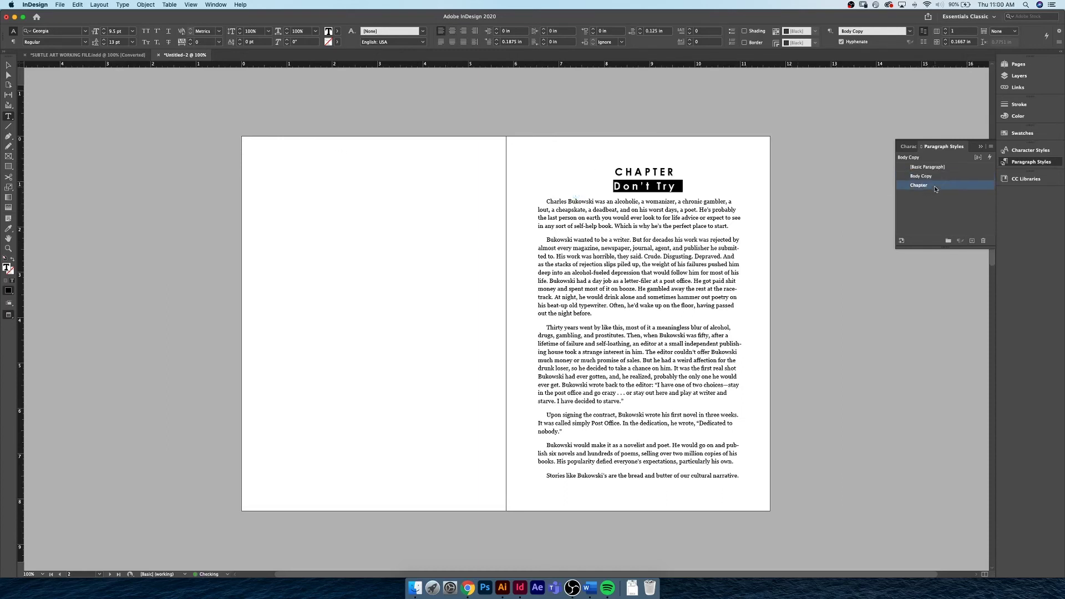
{"action": "left_click", "coordinate": [679, 186]}
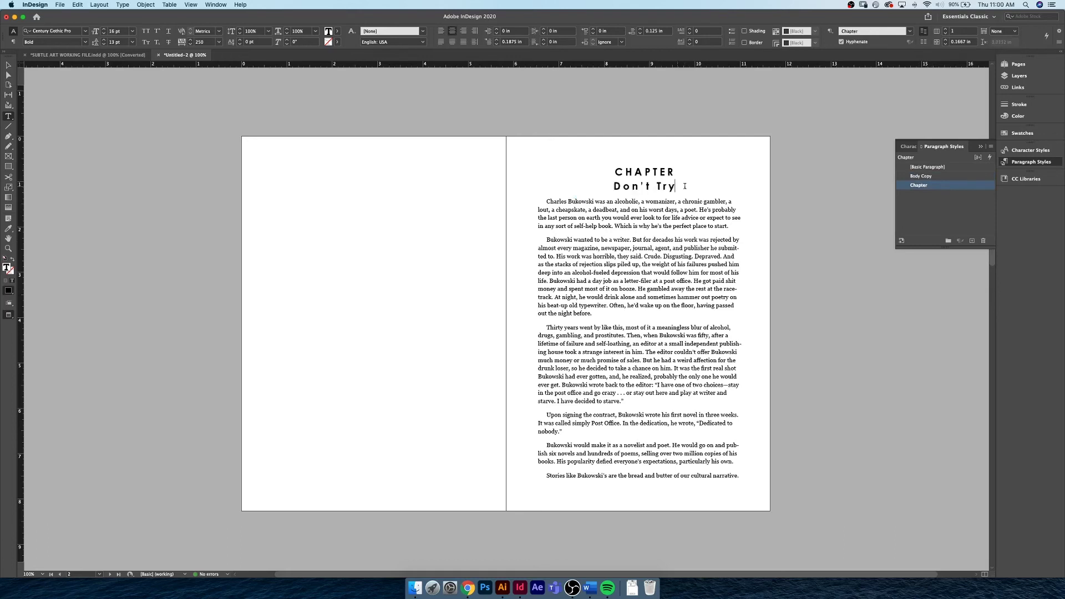
{"action": "key", "text": "BackSpace"}
{"action": "left_click_drag", "start_coordinate": [672, 187], "coordinate": [613, 187]}
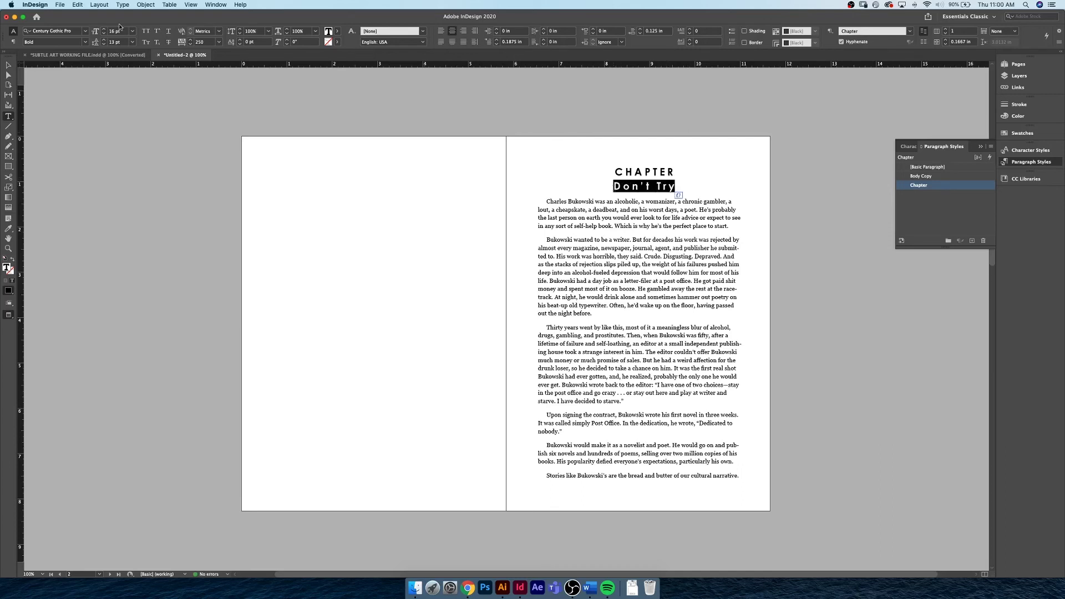
{"action": "left_click", "coordinate": [145, 31]}
{"action": "key", "text": "alt+Left"}
{"action": "key", "text": "alt+Left"}
{"action": "key", "text": "alt+Left"}
{"action": "key", "text": "alt+Left"}
{"action": "key", "text": "alt+Left"}
Save the DON'T TRY formatting as a new paragraph style named Chapter Title.
{"action": "left_click", "coordinate": [971, 240]}
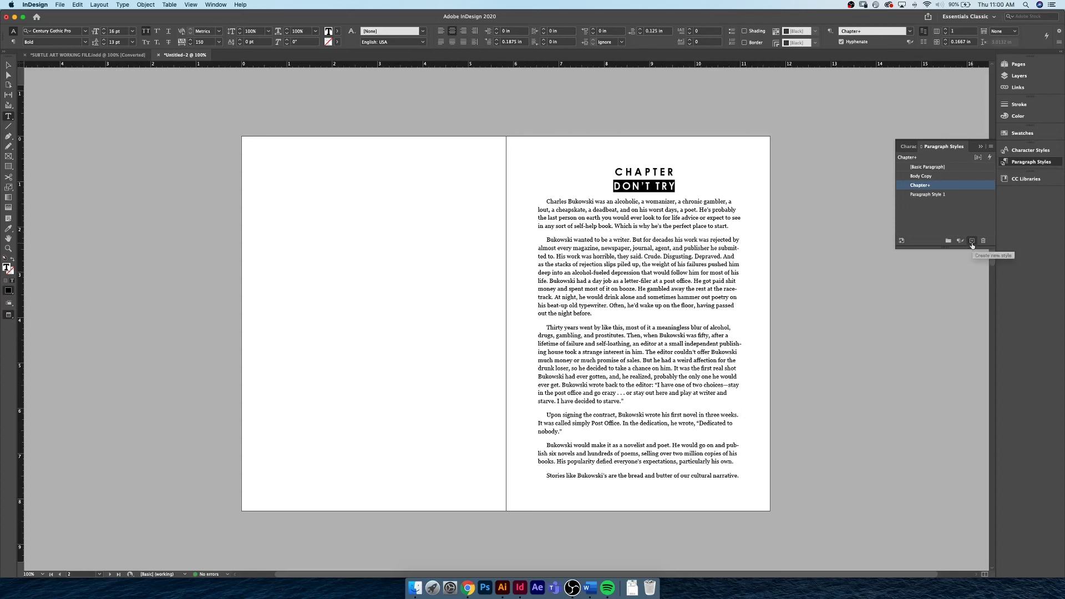
{"action": "left_click", "coordinate": [955, 194]}
{"action": "left_click", "coordinate": [961, 196]}
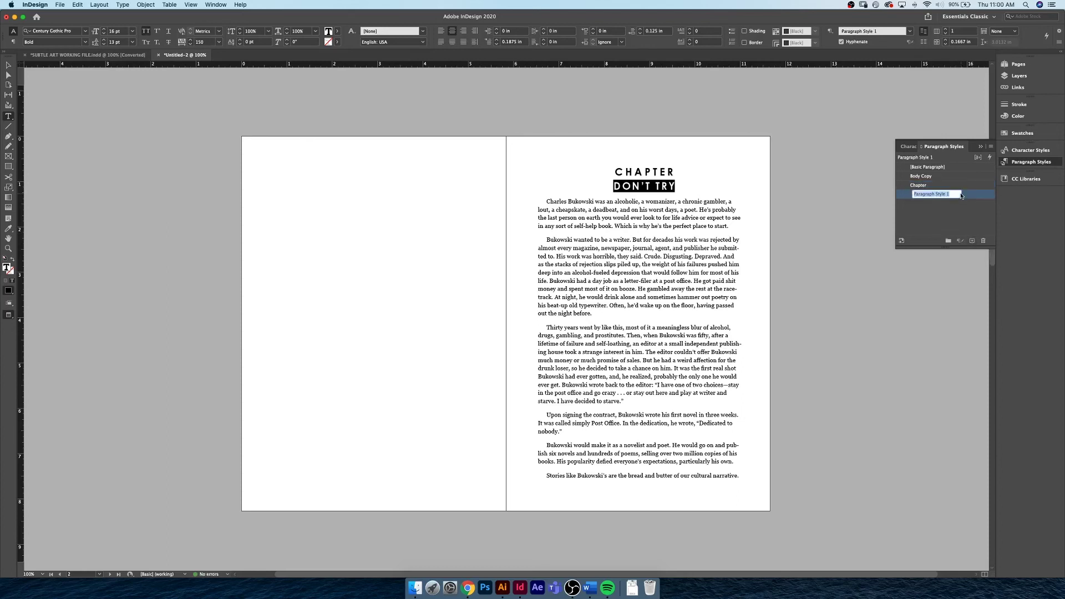
{"action": "type", "text": "Ch"}
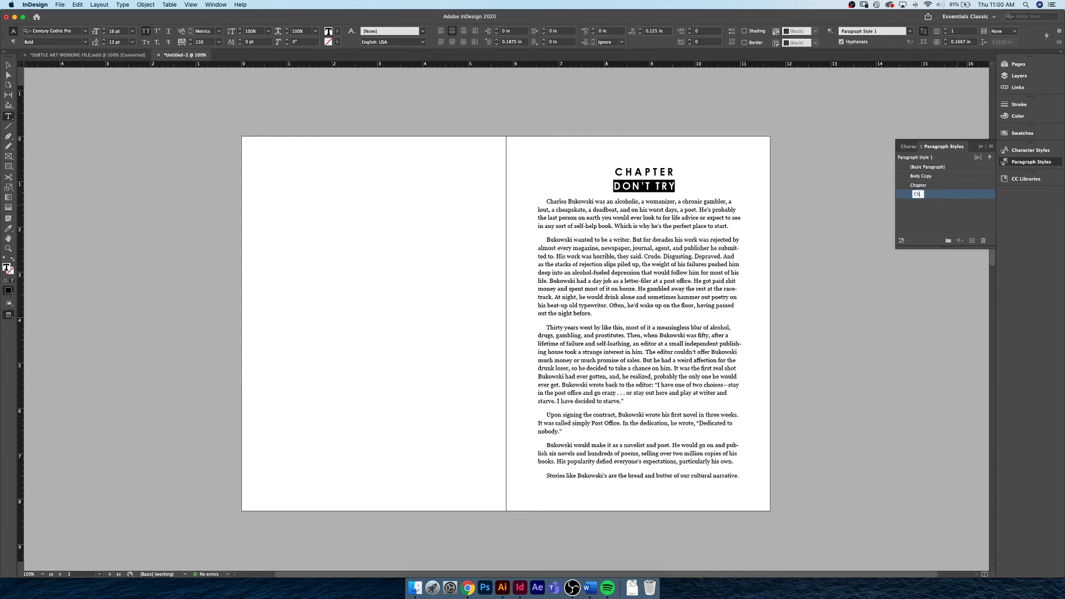
{"action": "type", "text": "apter Title"}
{"action": "key", "text": "Return"}
{"action": "left_click", "coordinate": [672, 172]}
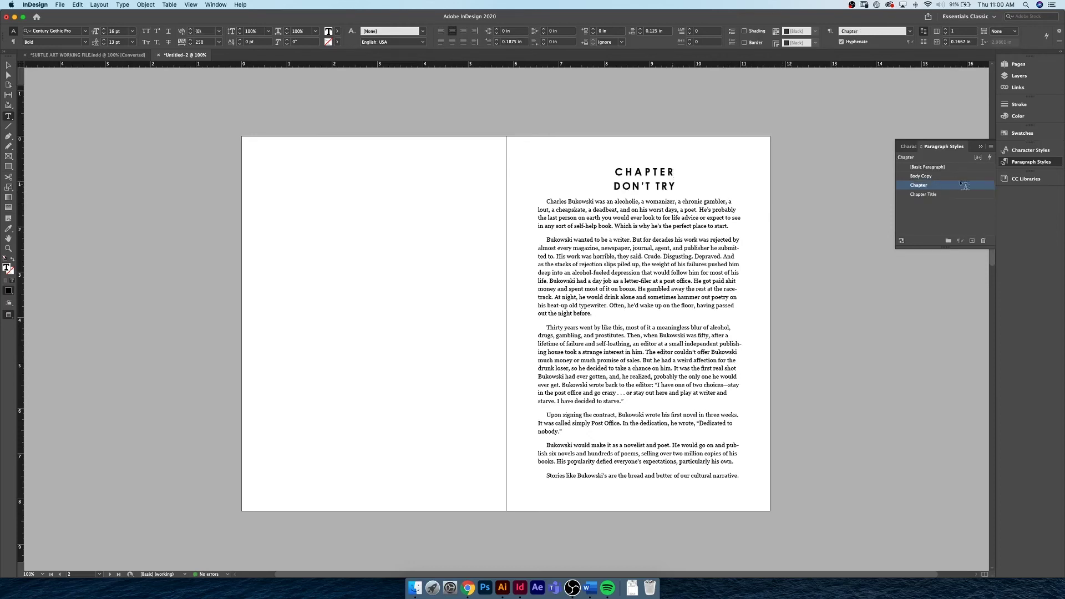
In the Chapter paragraph style's Indents and Spacing, set Space After to 1 in.
{"action": "double_click", "coordinate": [911, 187]}
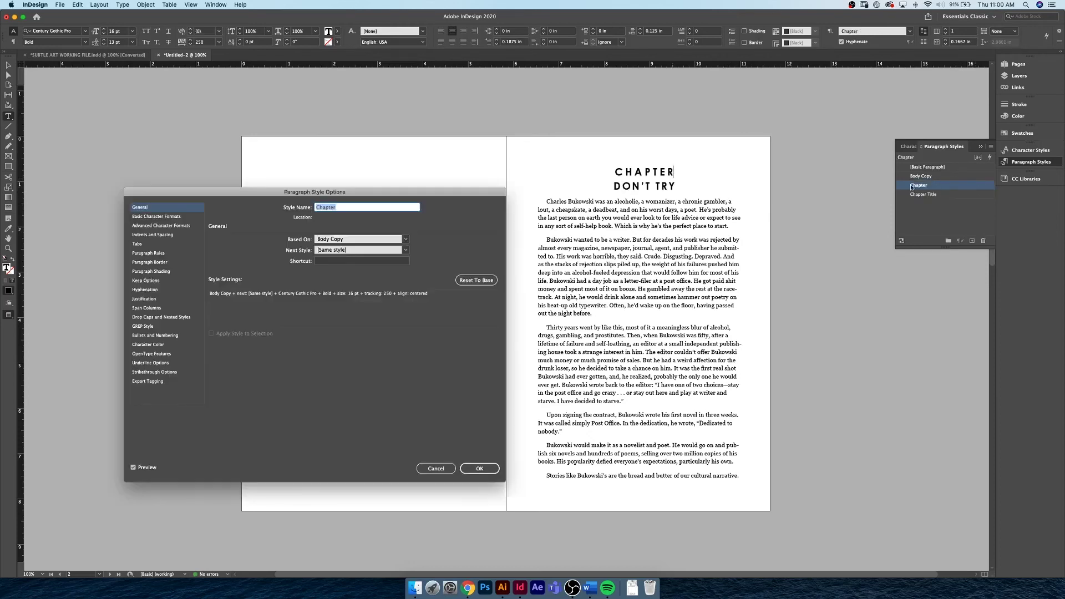
{"action": "left_click_drag", "start_coordinate": [445, 192], "coordinate": [373, 157]}
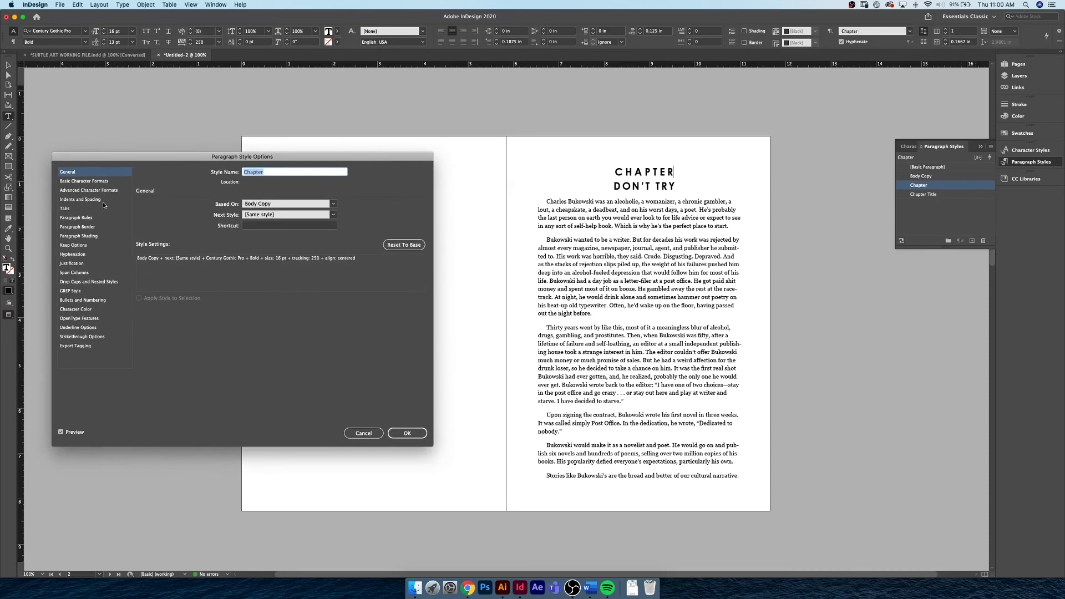
{"action": "left_click", "coordinate": [82, 203]}
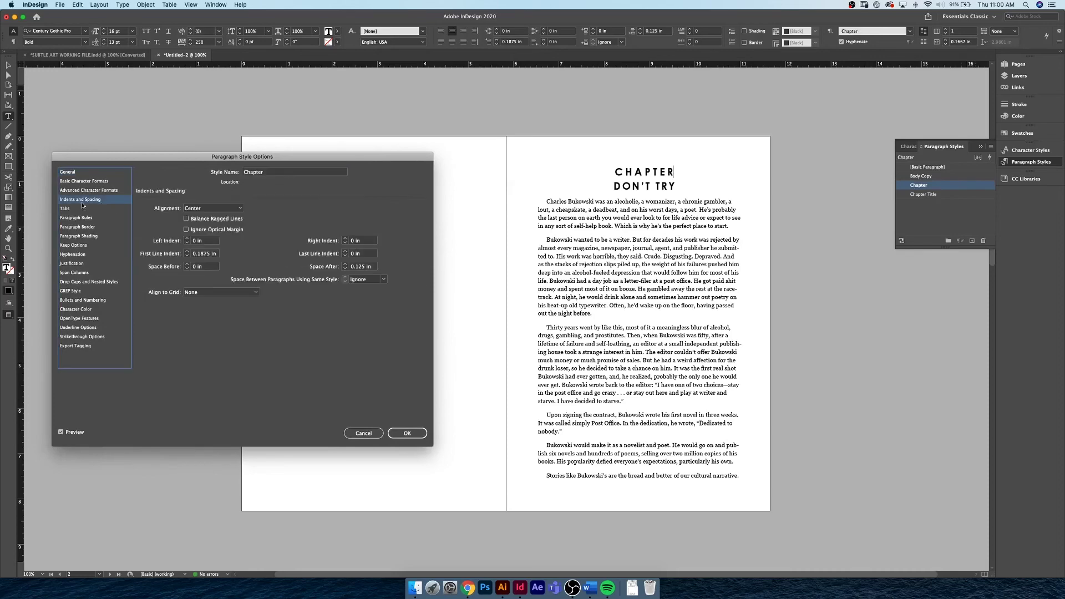
{"action": "left_click", "coordinate": [345, 265]}
{"action": "left_click", "coordinate": [345, 265]}
{"action": "left_click", "coordinate": [345, 264]}
{"action": "left_click", "coordinate": [345, 265]}
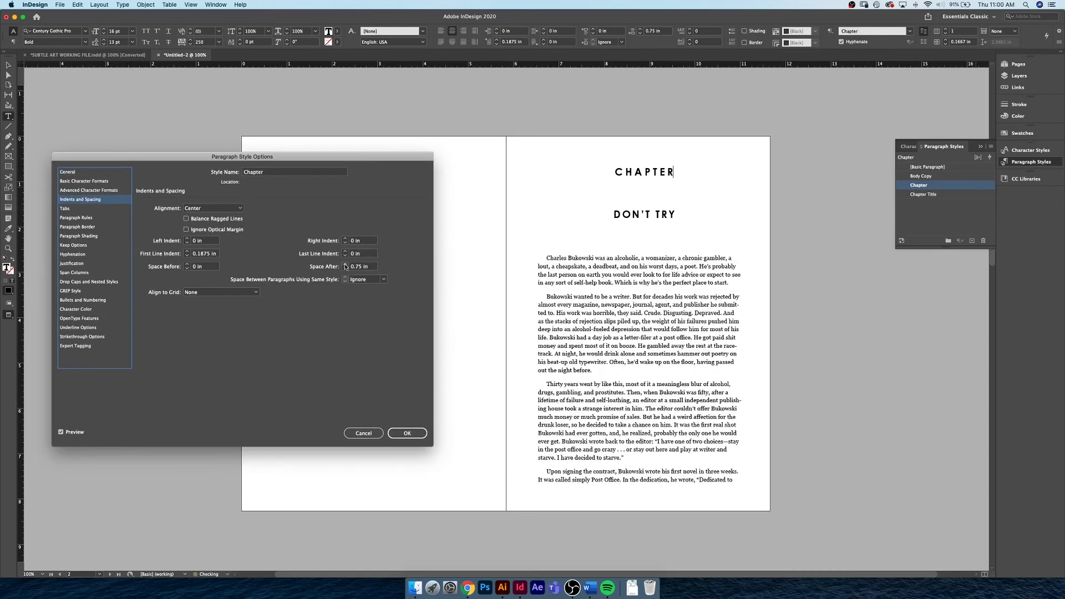
{"action": "left_click", "coordinate": [345, 265]}
{"action": "left_click", "coordinate": [345, 265]}
{"action": "left_click", "coordinate": [345, 264]}
{"action": "left_click", "coordinate": [345, 264]}
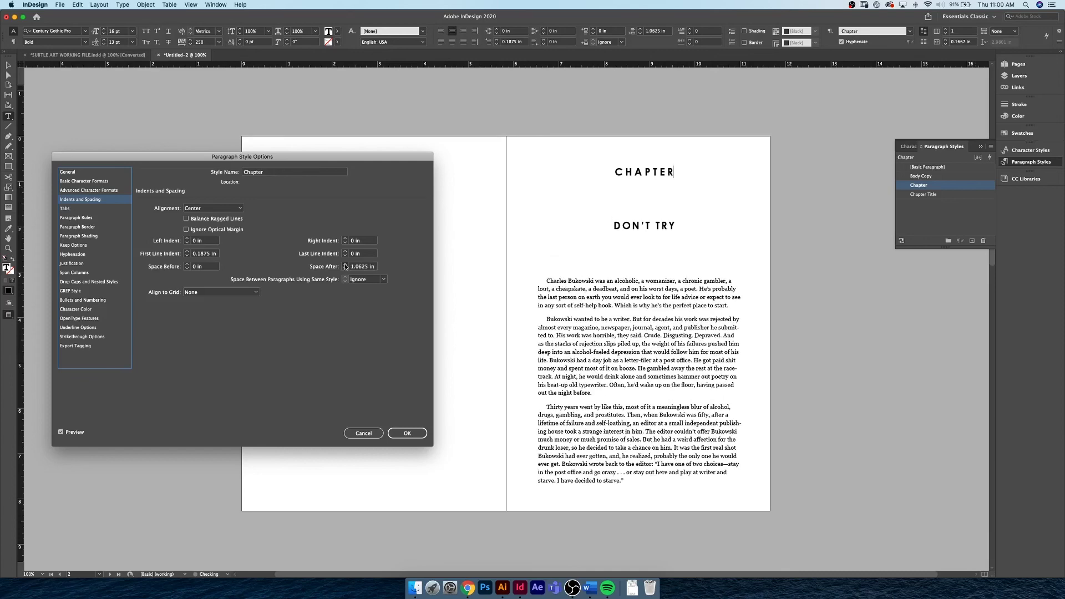
{"action": "left_click", "coordinate": [345, 264]}
{"action": "left_click", "coordinate": [345, 270]}
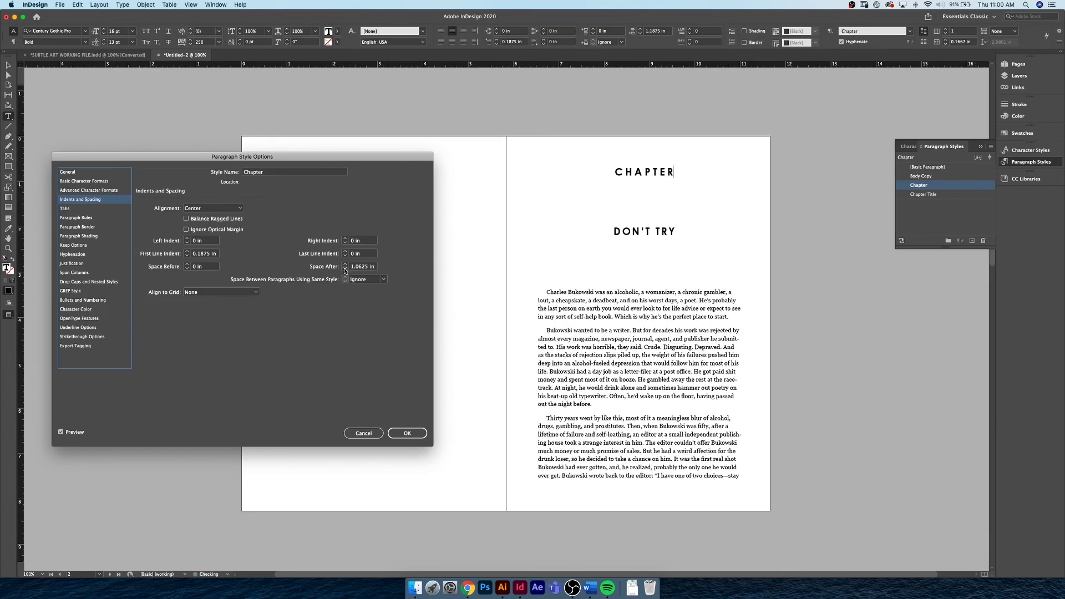
{"action": "left_click", "coordinate": [345, 270]}
{"action": "left_click", "coordinate": [345, 269]}
{"action": "left_click", "coordinate": [345, 269]}
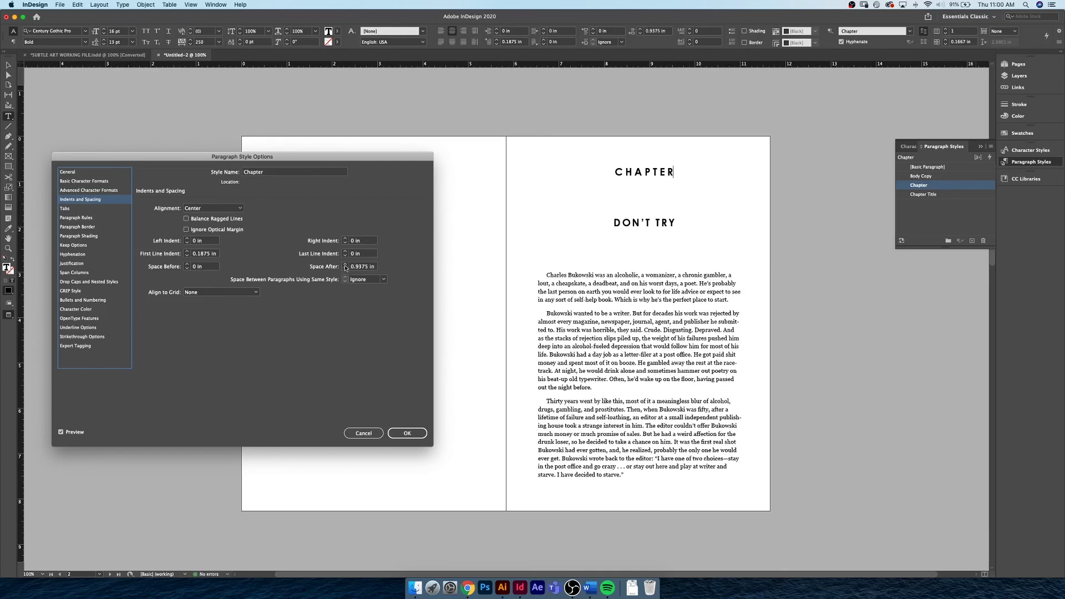
{"action": "left_click", "coordinate": [345, 264]}
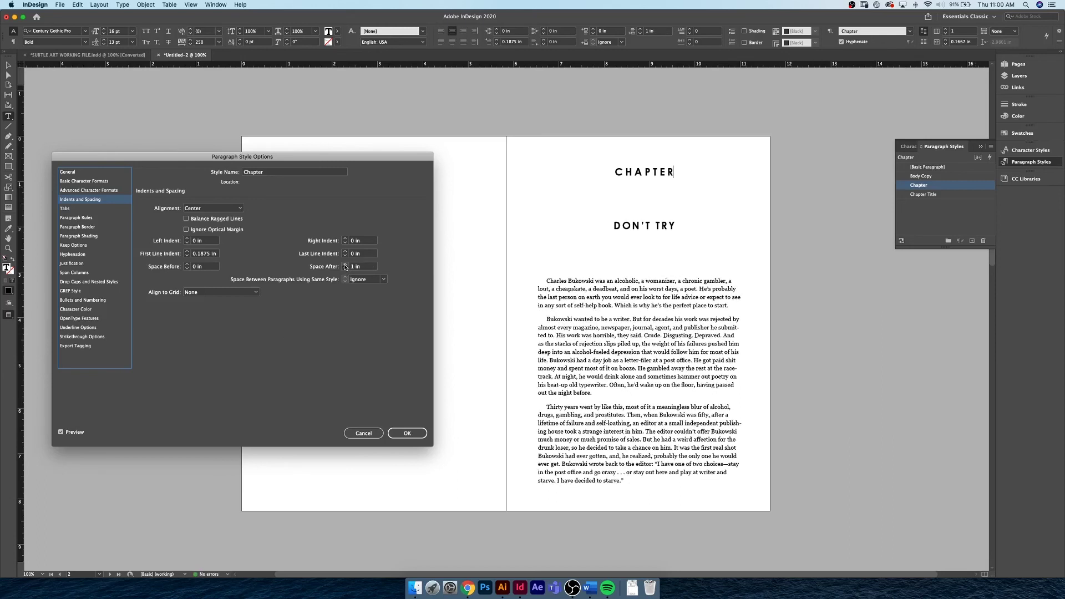
{"action": "left_click", "coordinate": [407, 433]}
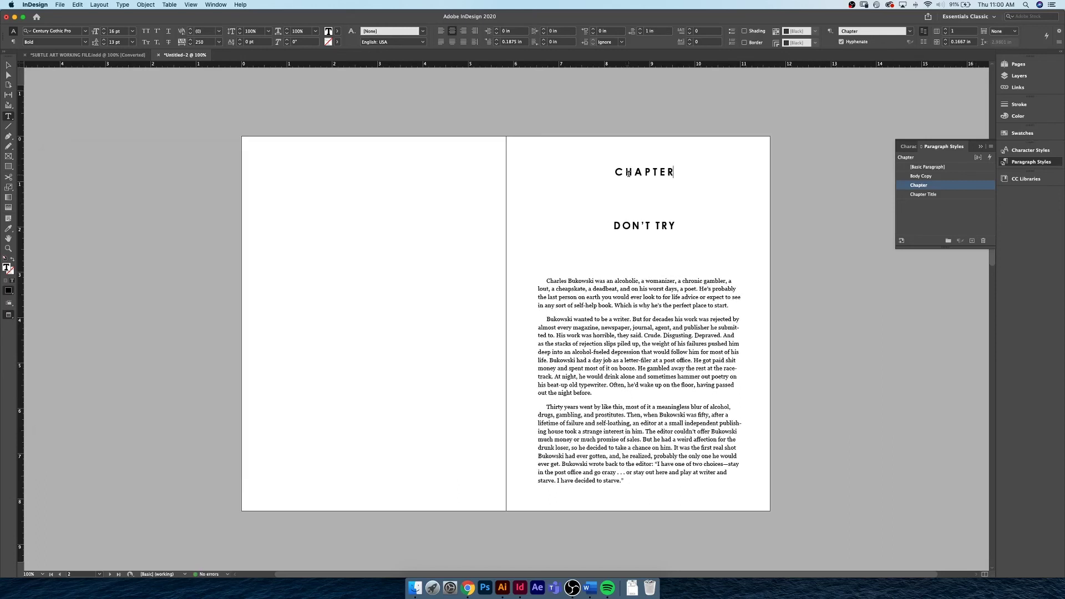
Drag the chapter frame's top edge down, then view the SUBTLE ART WORKING FILE document.
{"action": "left_click", "coordinate": [8, 66]}
{"action": "left_click", "coordinate": [629, 219]}
{"action": "left_click_drag", "start_coordinate": [639, 167], "coordinate": [639, 190]}
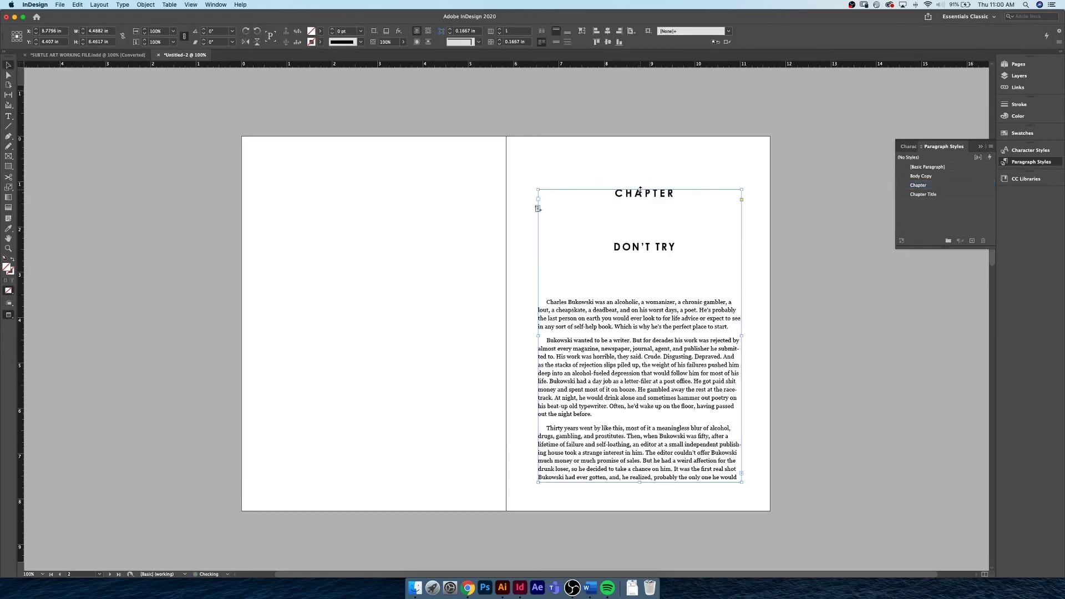
{"action": "left_click", "coordinate": [619, 168]}
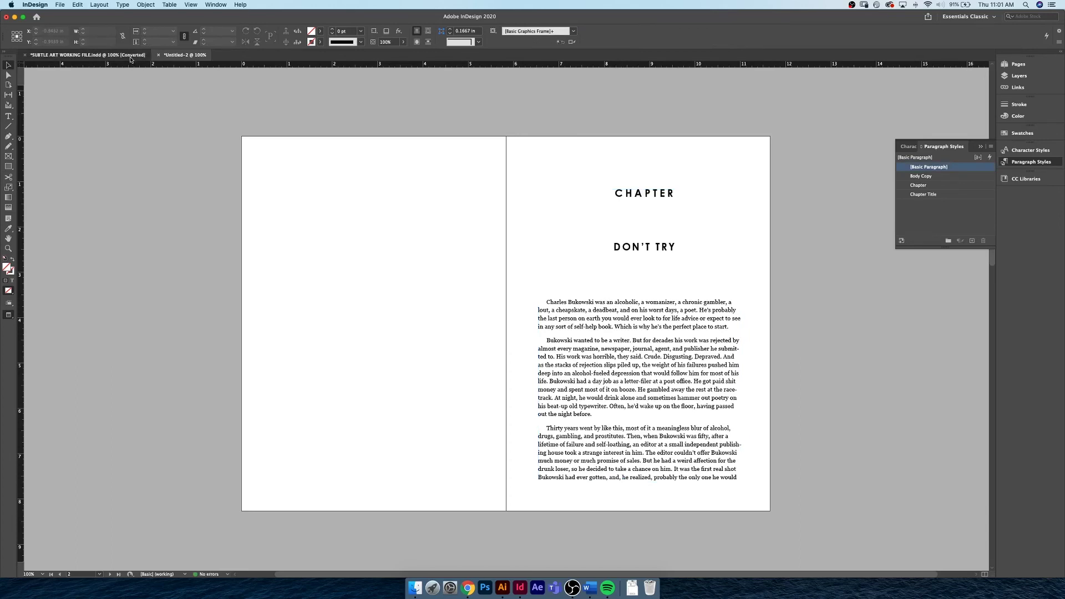
{"action": "left_click", "coordinate": [131, 56]}
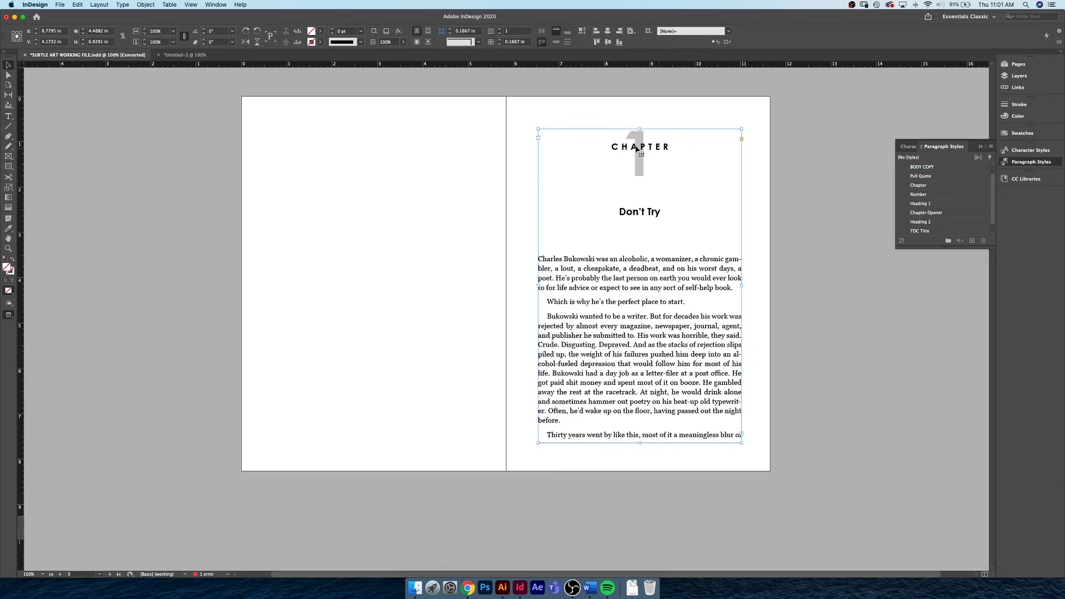
In Untitled-2, rename Layer 1 to 'Body Copy'.
{"action": "left_click", "coordinate": [184, 55]}
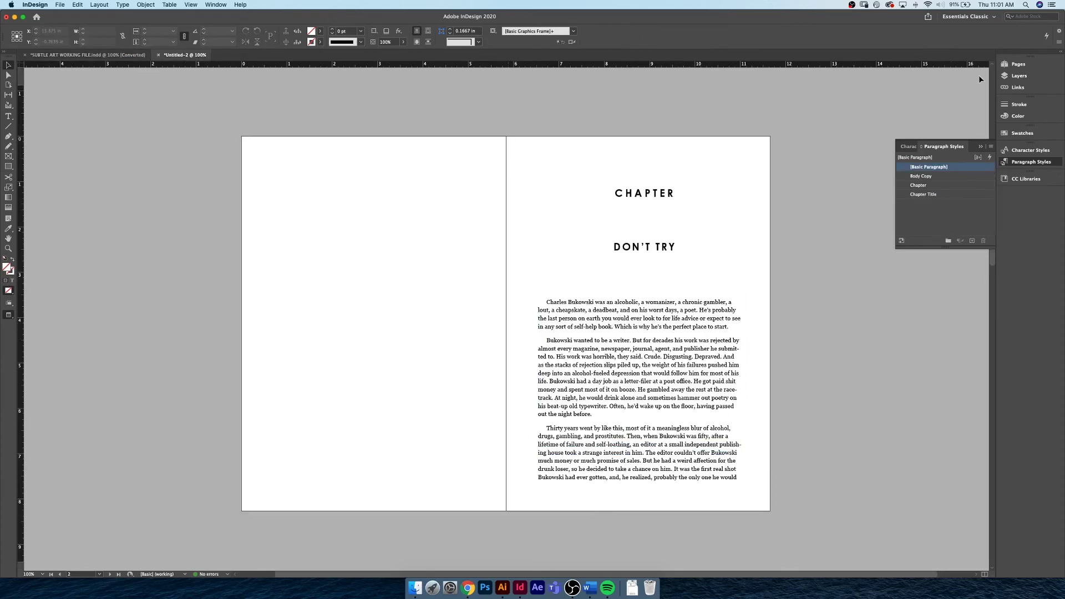
{"action": "left_click", "coordinate": [1016, 75]}
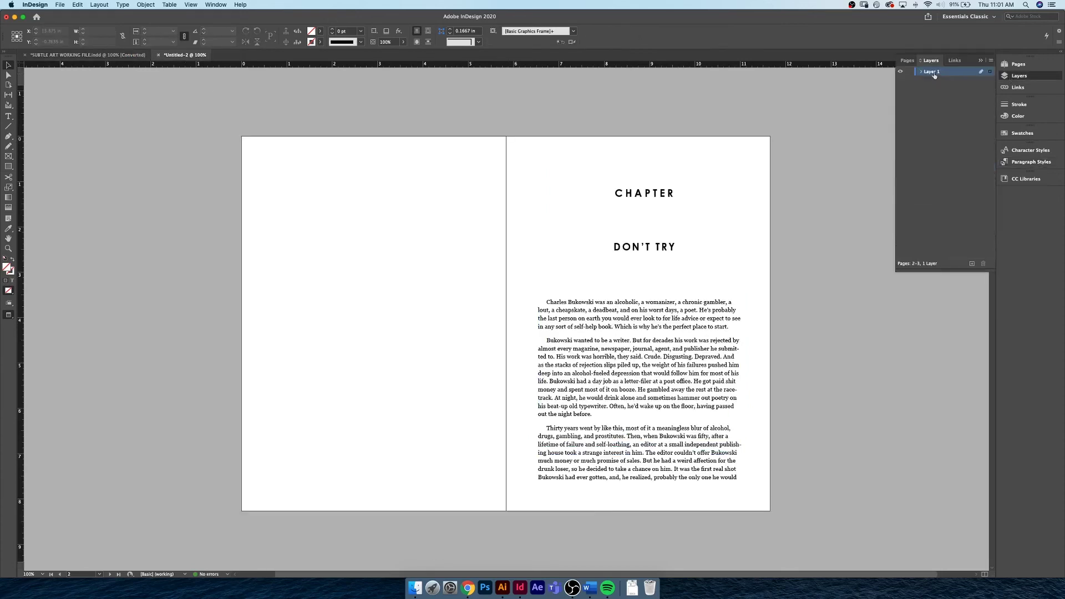
{"action": "double_click", "coordinate": [938, 89]}
{"action": "type", "text": "Body Copy"}
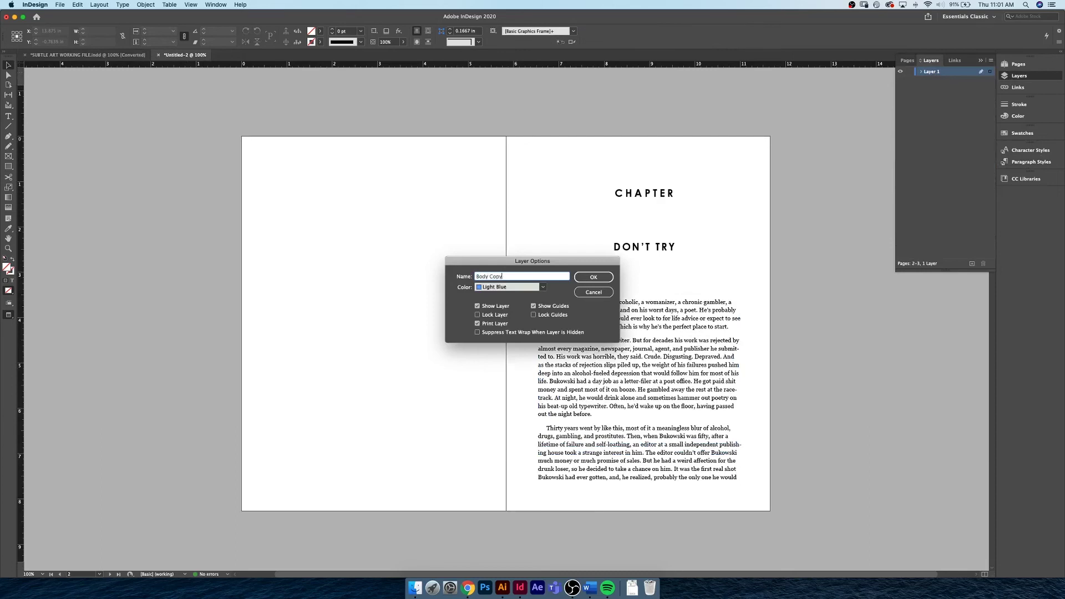
{"action": "key", "text": "Return"}
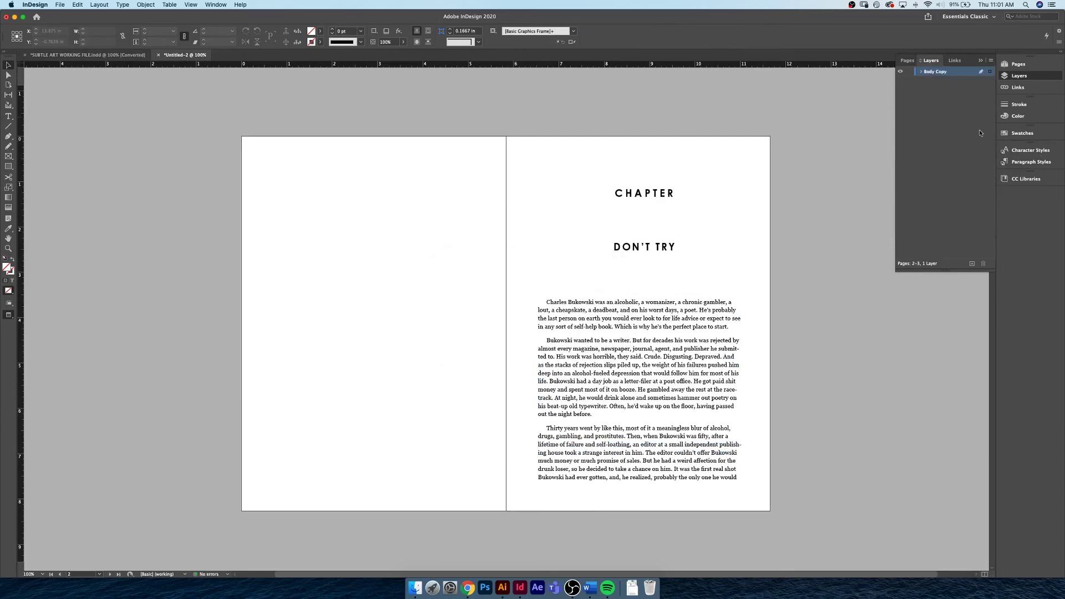
Add a new layer named 'Chapter Numbers' and place it beneath Body Copy.
{"action": "left_click", "coordinate": [971, 263]}
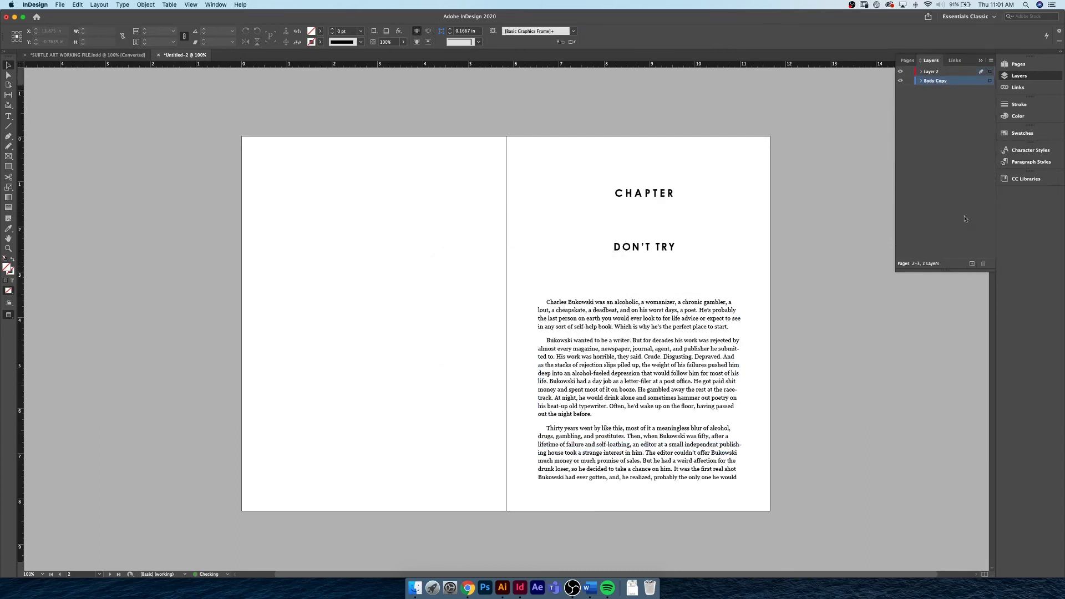
{"action": "double_click", "coordinate": [931, 73]}
{"action": "type", "text": "Chap"}
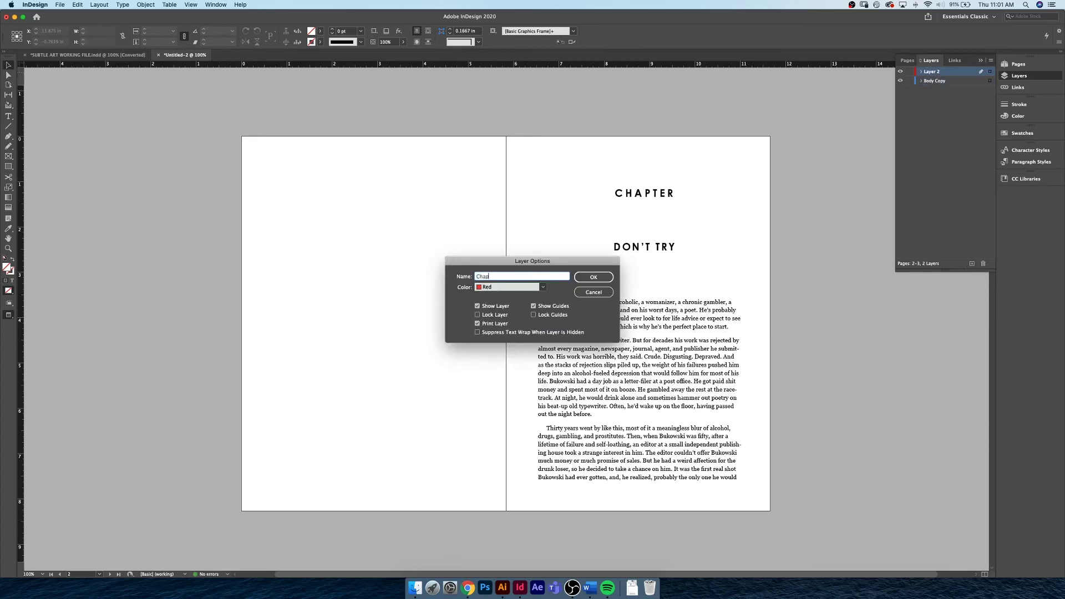
{"action": "type", "text": "ter Numbers"}
{"action": "key", "text": "Return"}
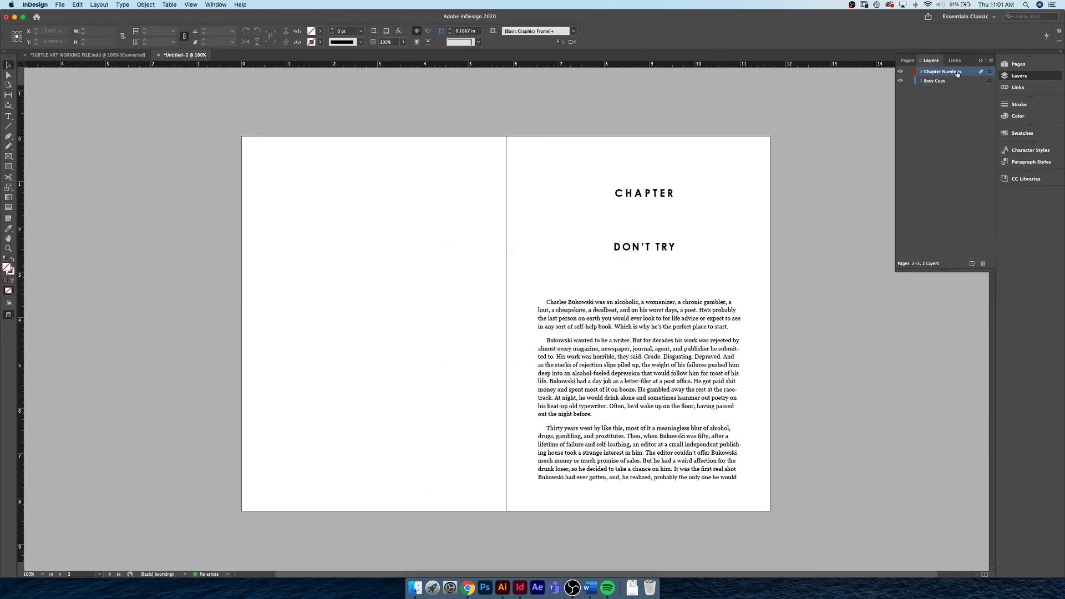
{"action": "left_click_drag", "start_coordinate": [931, 76], "coordinate": [932, 87]}
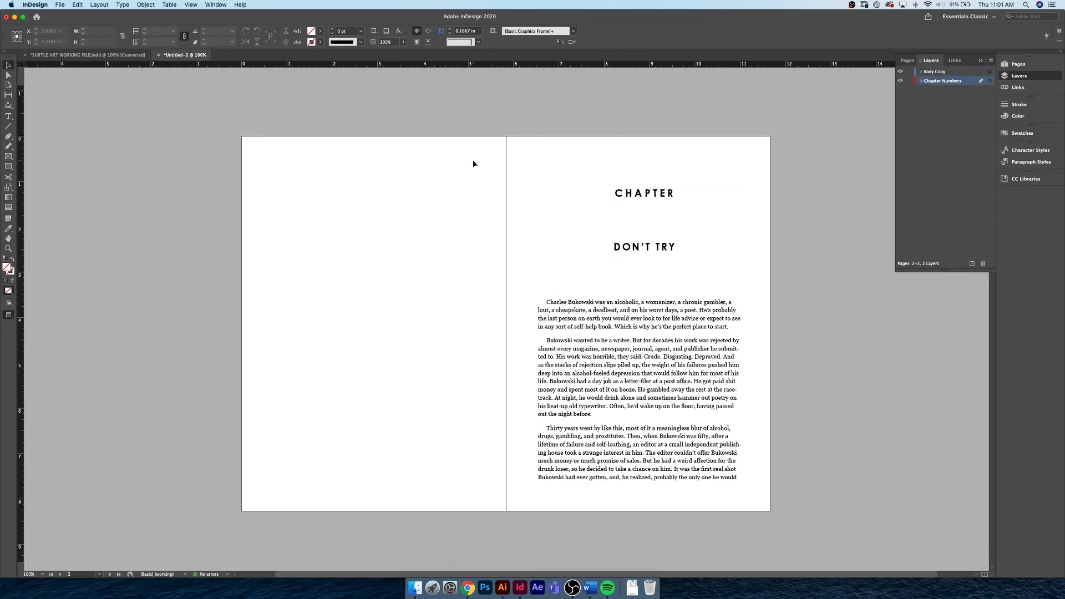
{"action": "key", "text": "t"}
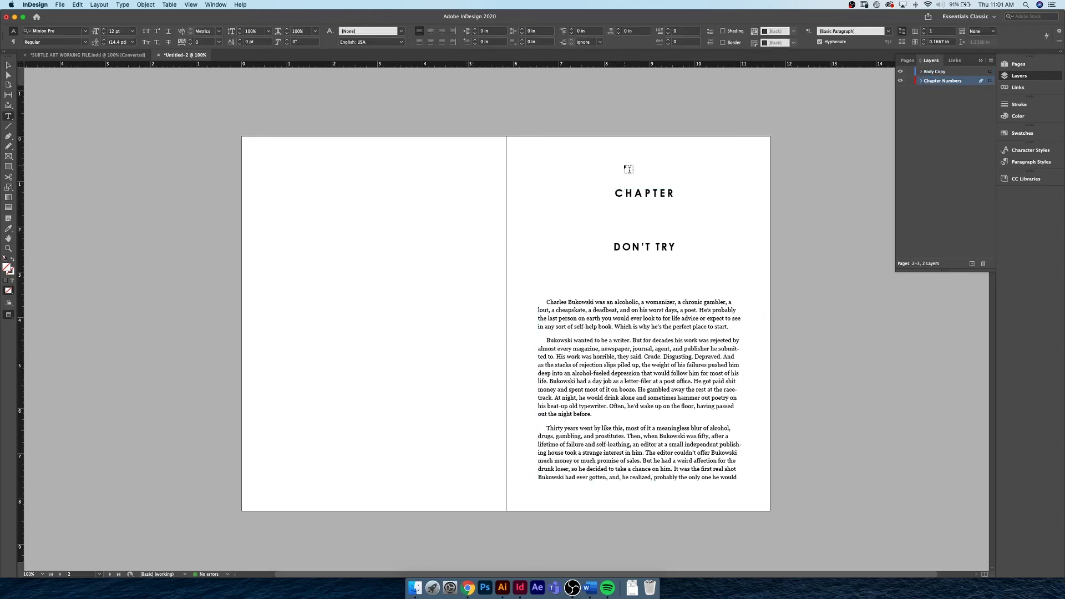
Type a '1' in a new text frame and set it in Century Gothic Pro Bold, 80 pt.
{"action": "left_click_drag", "start_coordinate": [622, 163], "coordinate": [669, 226]}
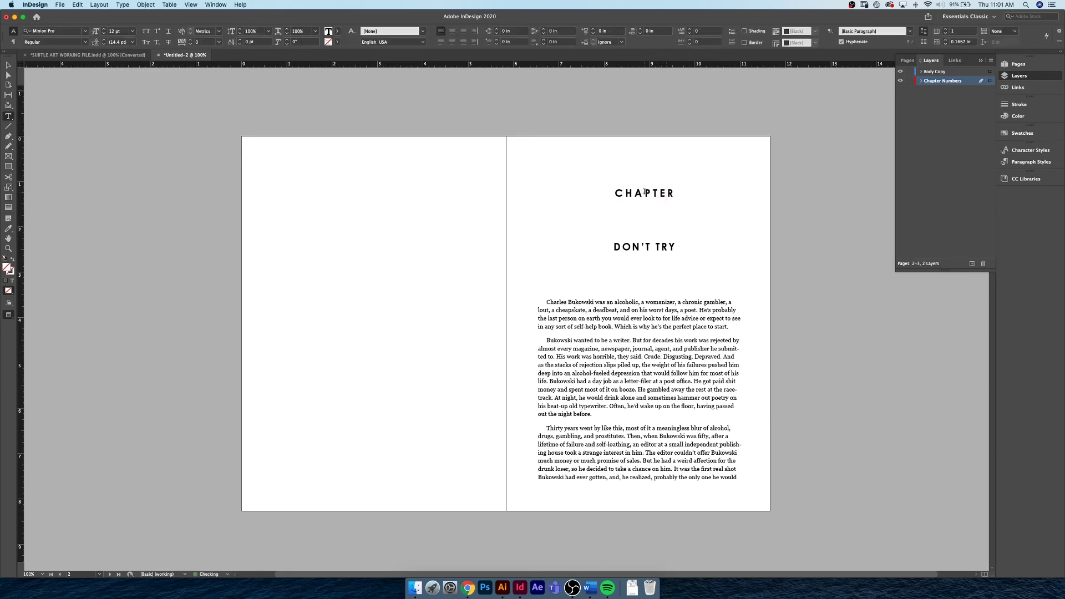
{"action": "type", "text": "1"}
{"action": "key", "text": "shift+Left"}
{"action": "left_click", "coordinate": [60, 32]}
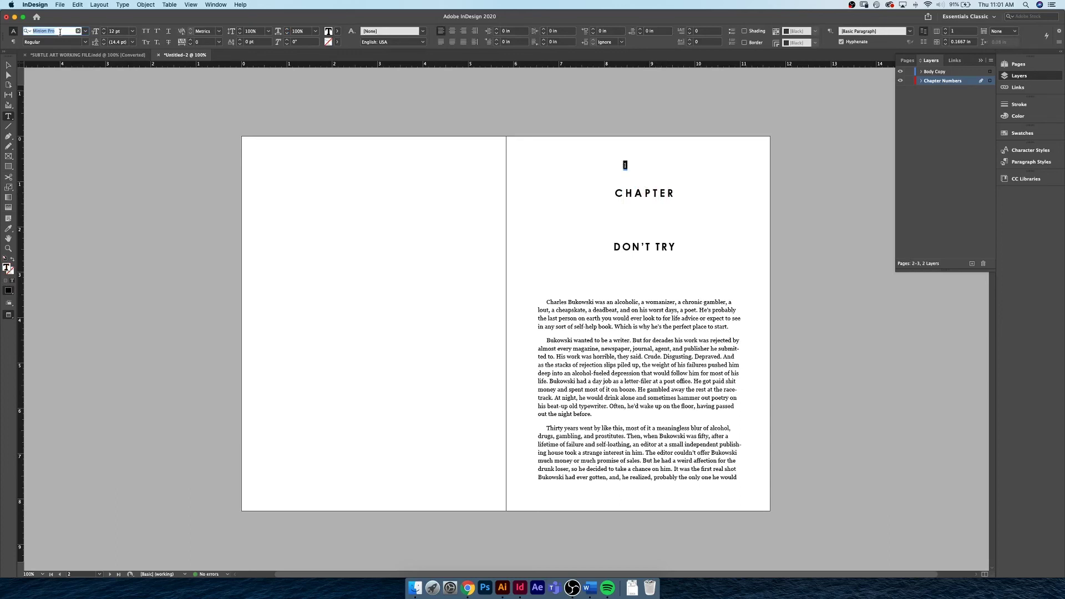
{"action": "type", "text": "century"}
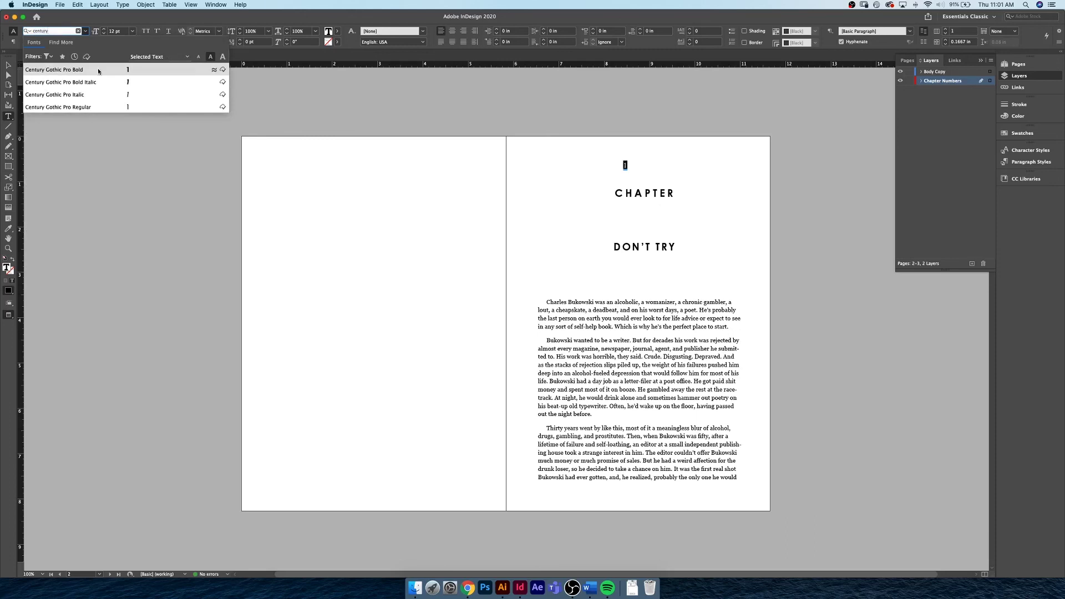
{"action": "left_click", "coordinate": [110, 33]}
{"action": "type", "text": "80"}
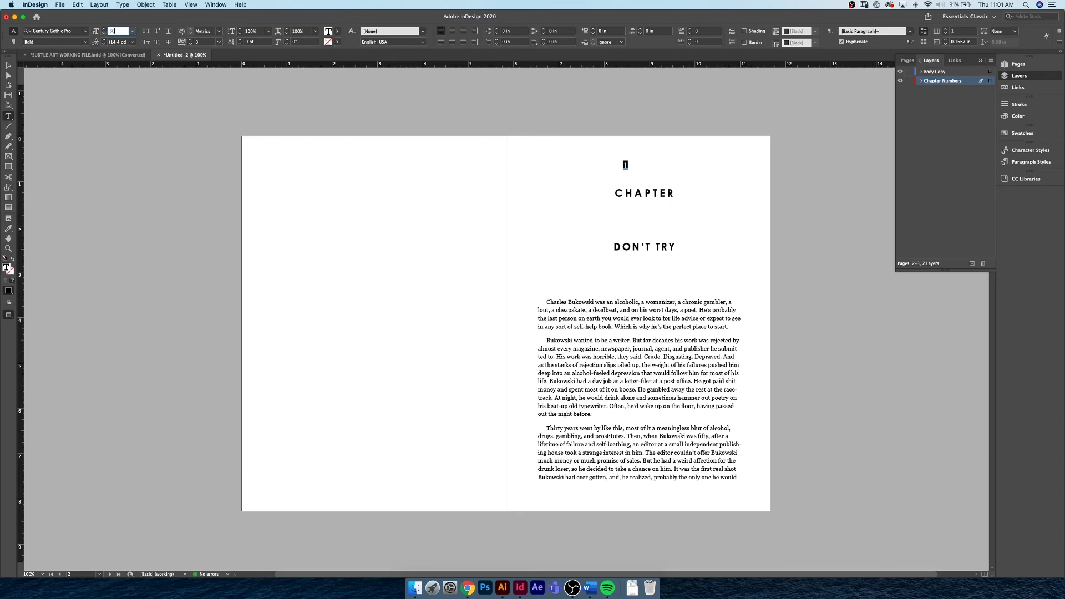
{"action": "key", "text": "Return"}
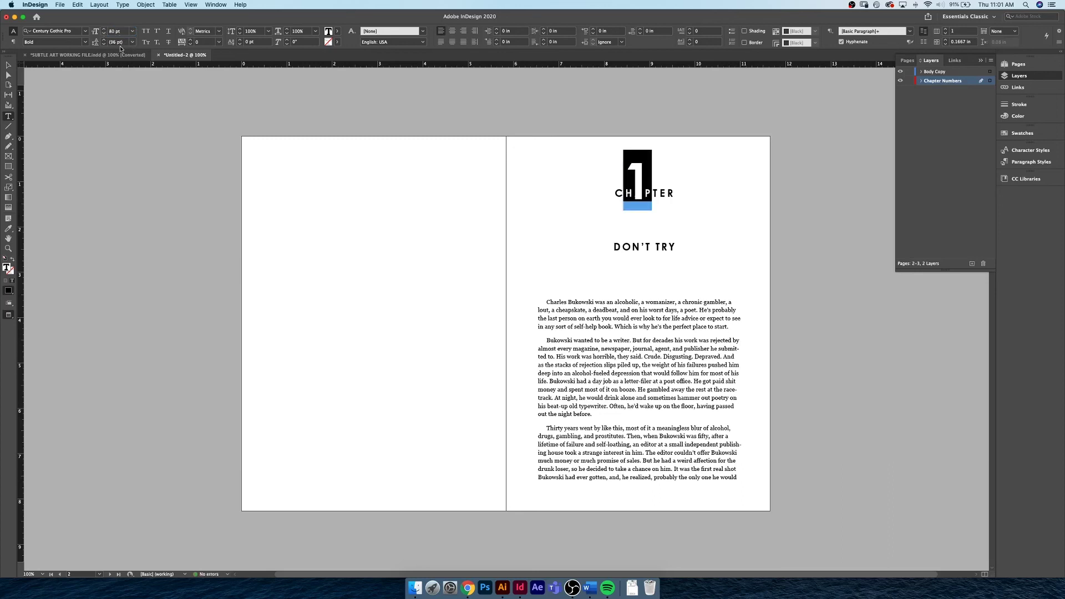
Center-align the 1 and give its fill a 10% tint.
{"action": "left_click", "coordinate": [454, 31]}
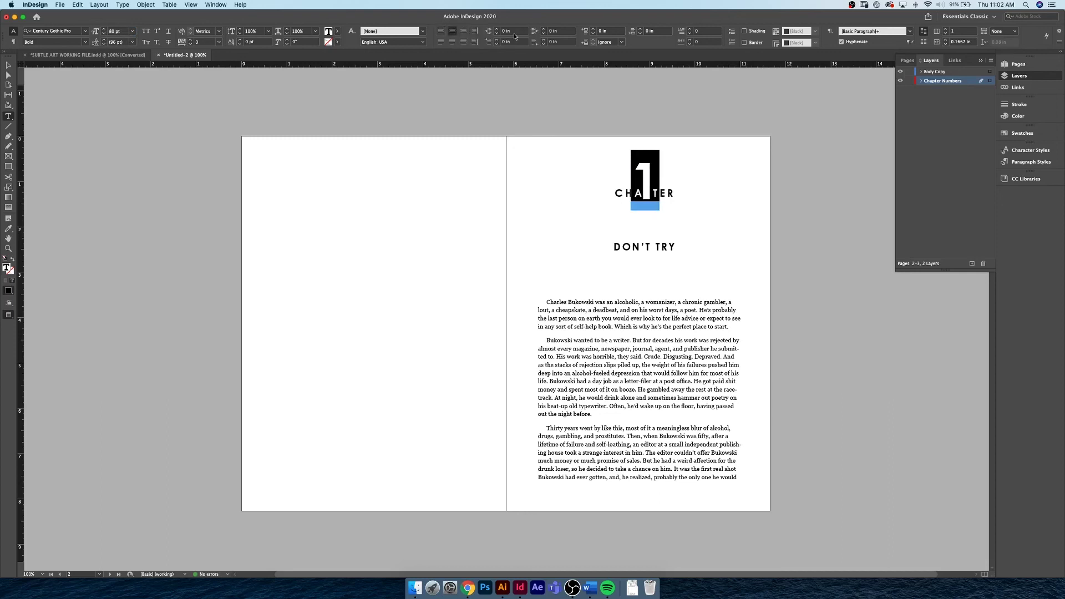
{"action": "left_click", "coordinate": [338, 31]}
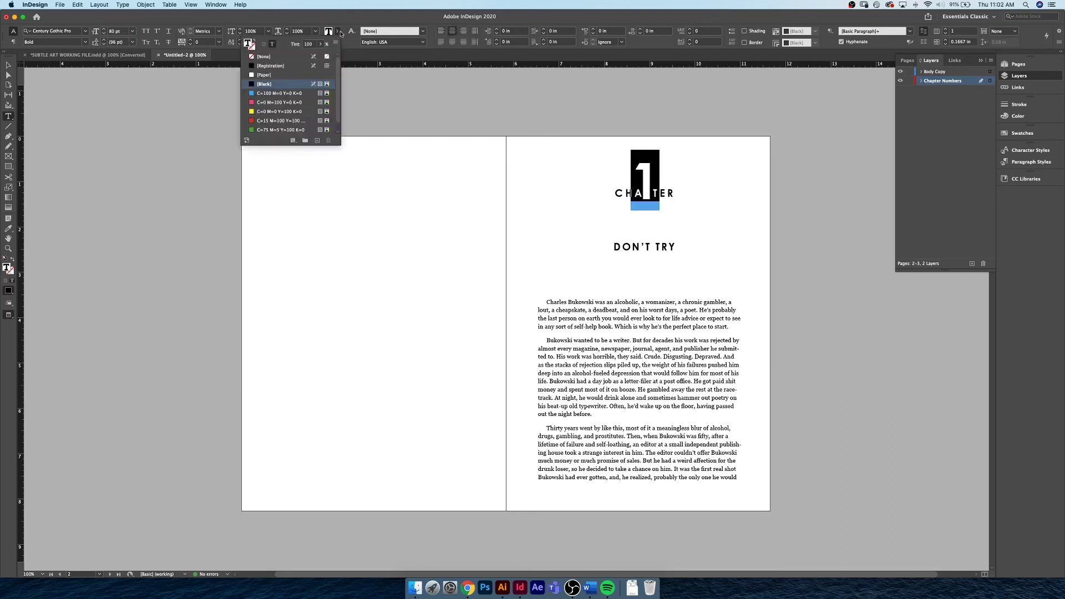
{"action": "left_click", "coordinate": [306, 44]}
{"action": "type", "text": "10"}
{"action": "key", "text": "Return"}
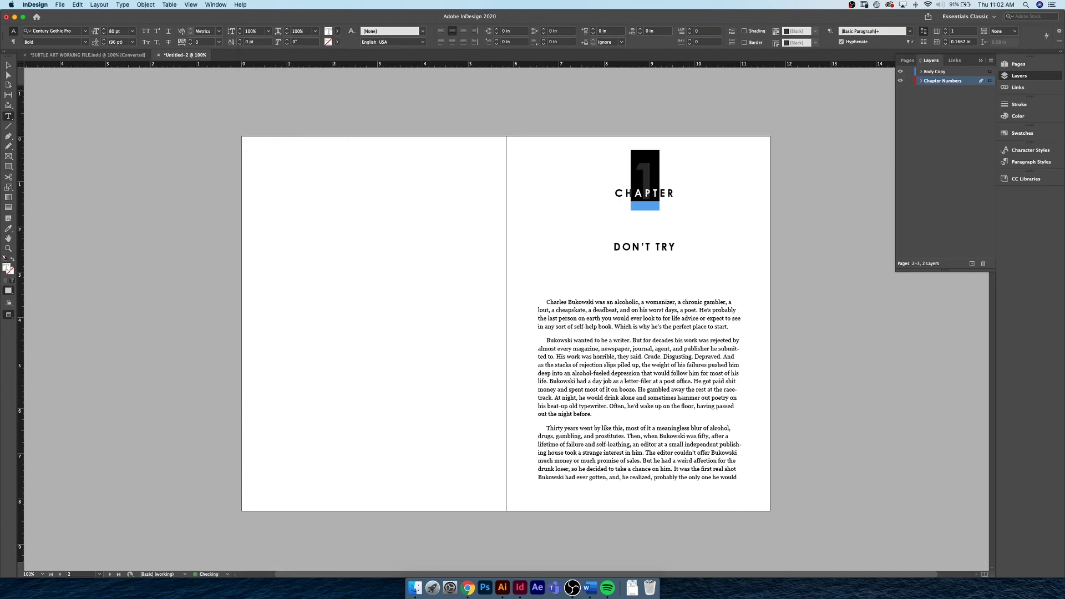
{"action": "left_click", "coordinate": [8, 65]}
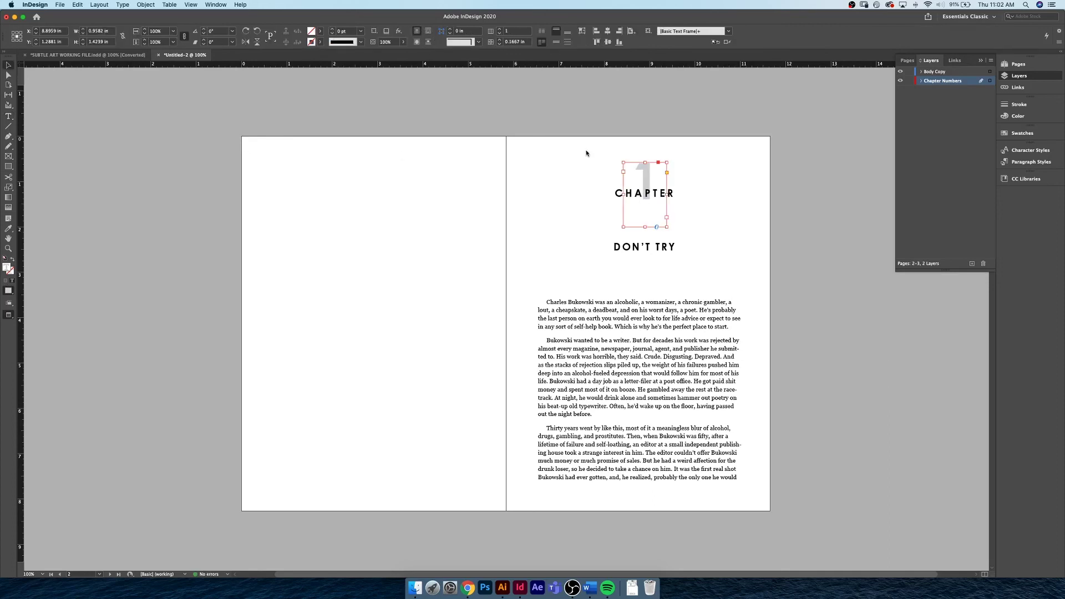
Widen the chapter-number frame, nudge it into place, and center it horizontally.
{"action": "left_click_drag", "start_coordinate": [623, 195], "coordinate": [605, 194]}
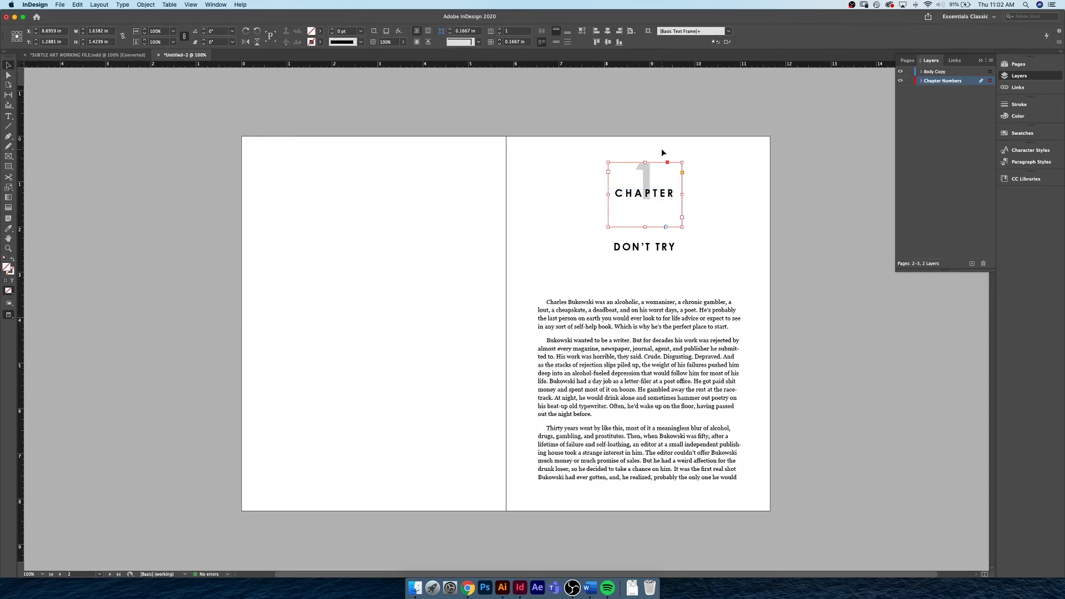
{"action": "key", "text": "shift+Down"}
{"action": "key", "text": "shift+Down"}
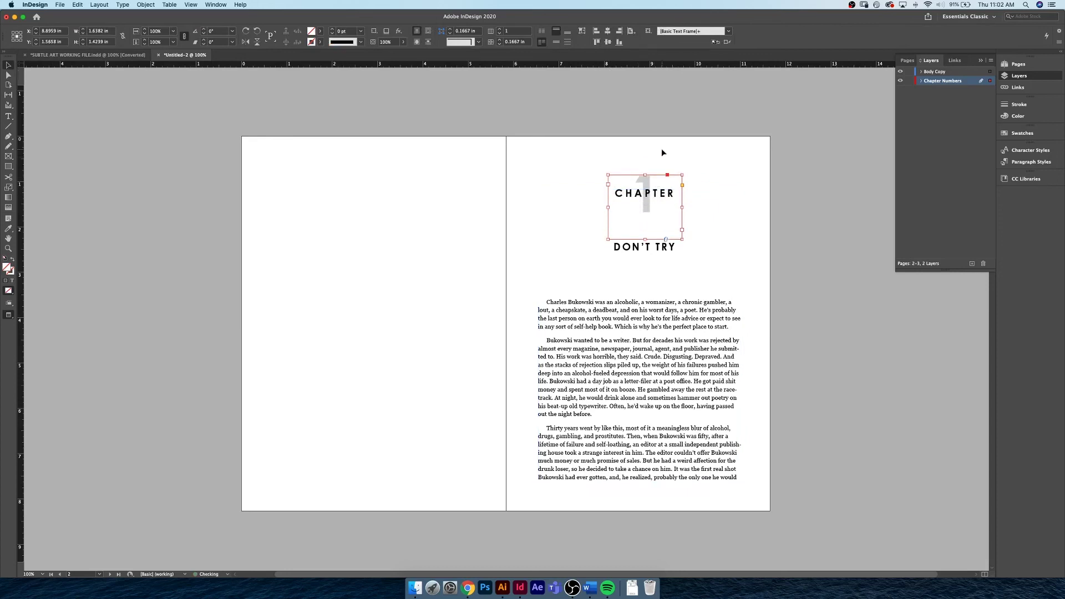
{"action": "key", "text": "Up"}
{"action": "key", "text": "Up"}
{"action": "key", "text": "Up"}
{"action": "key", "text": "Left"}
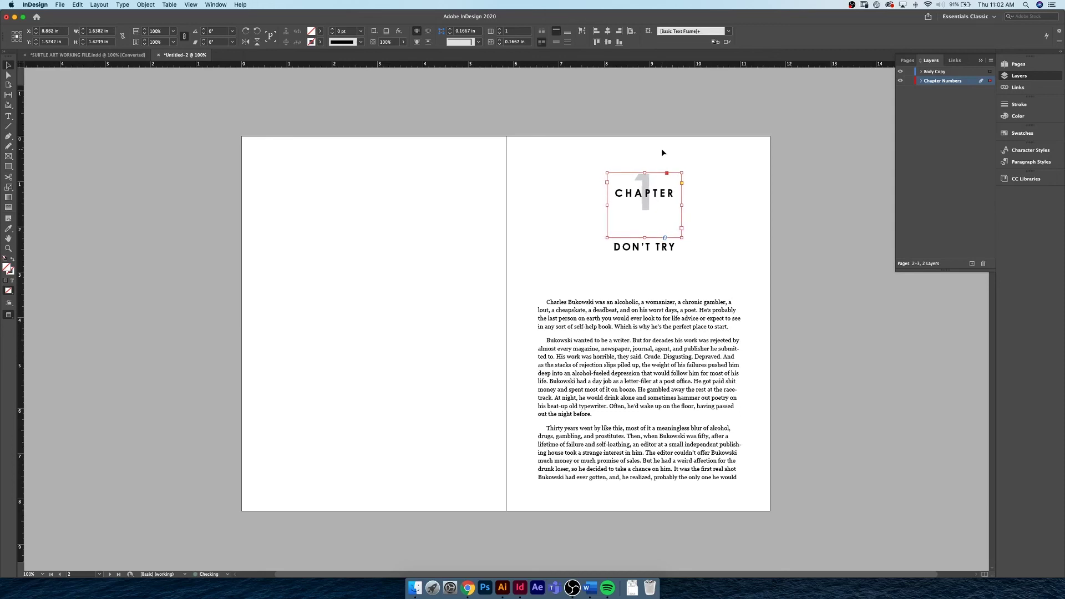
{"action": "key", "text": "Right"}
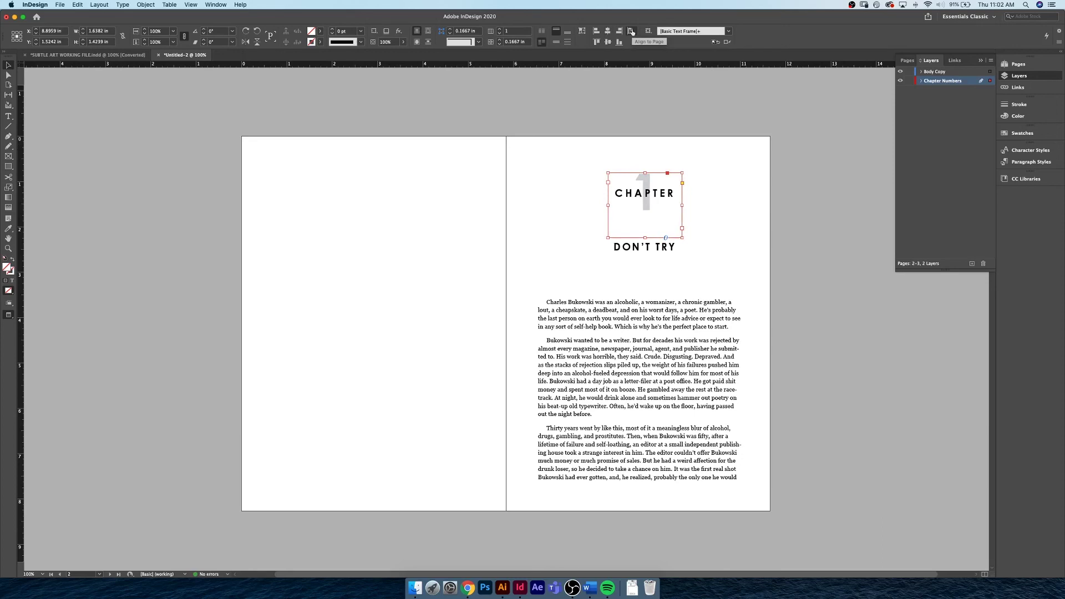
{"action": "left_click", "coordinate": [607, 31]}
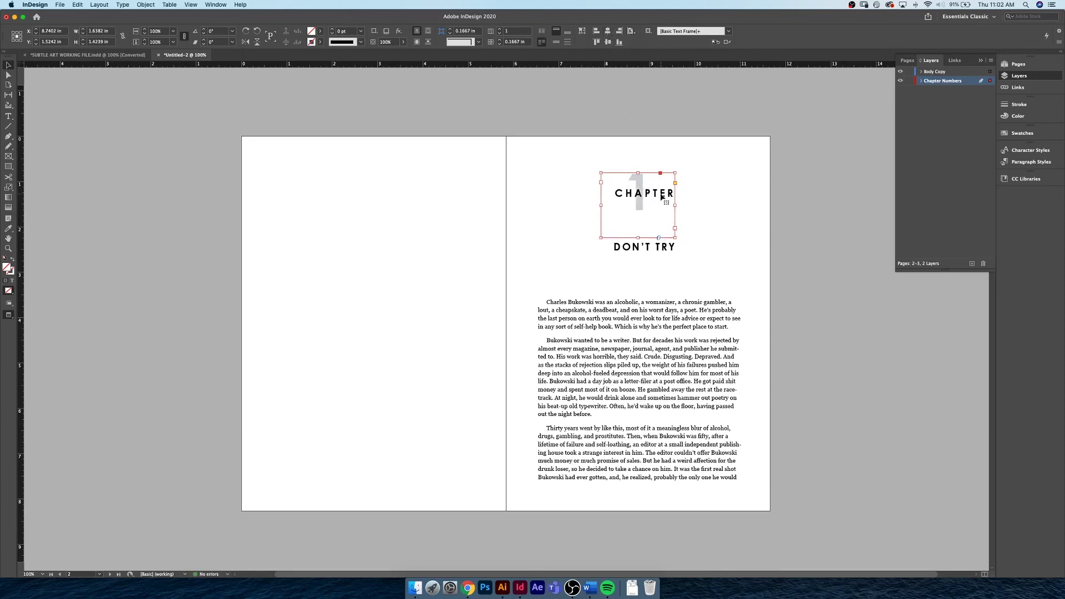
Nudge the chapter-number frame two steps right so the 1 sits behind CHAPTER.
{"action": "left_click", "coordinate": [705, 213]}
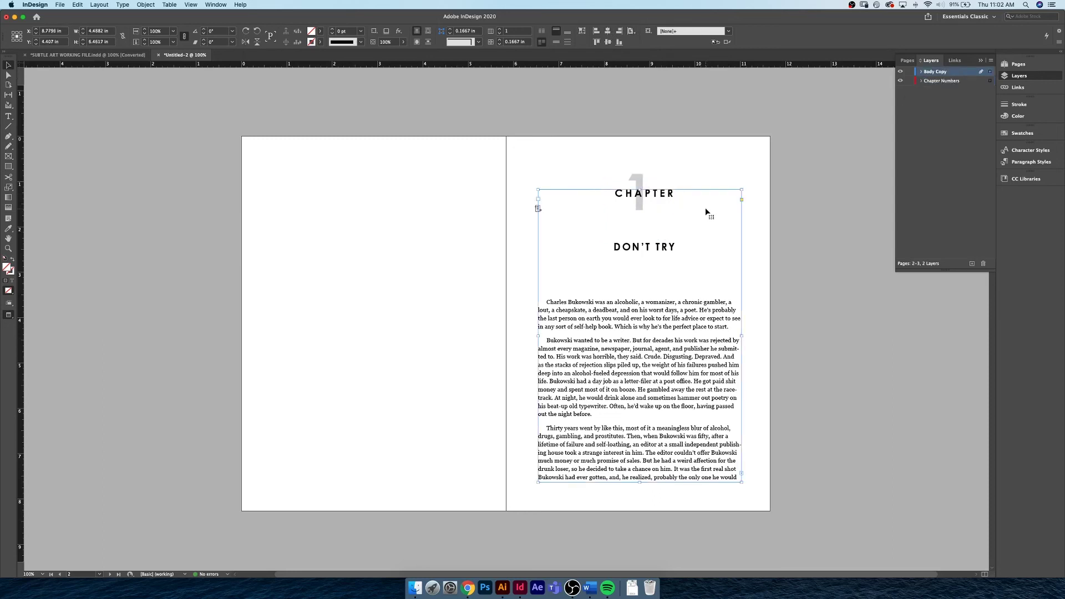
{"action": "left_click", "coordinate": [638, 178]}
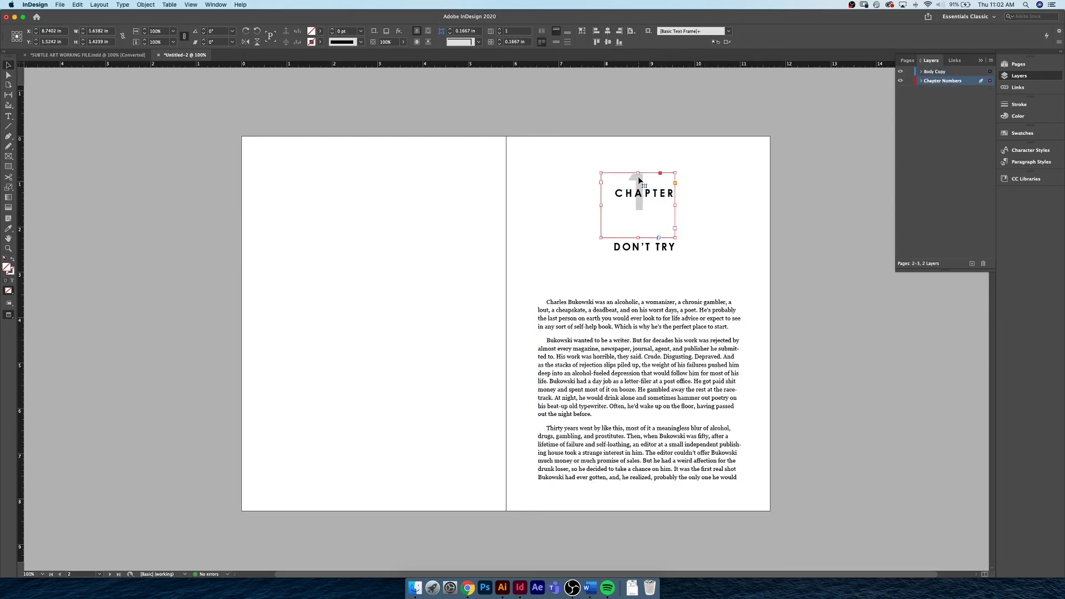
{"action": "key", "text": "Right"}
{"action": "key", "text": "Right"}
{"action": "key", "text": "Right"}
{"action": "key", "text": "Right"}
{"action": "key", "text": "Right"}
{"action": "key", "text": "Right"}
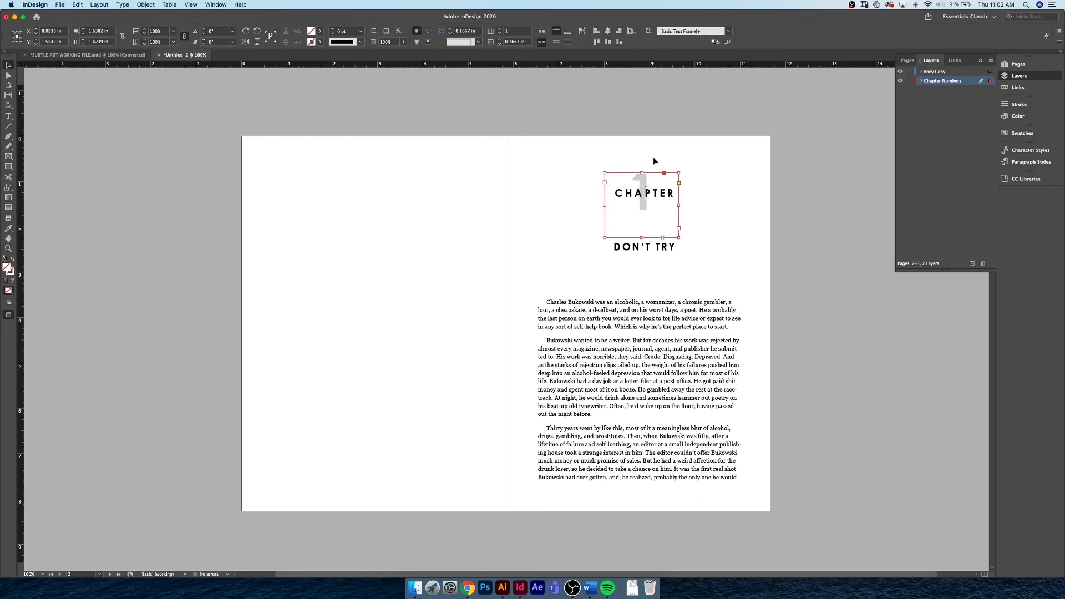
{"action": "key", "text": "Right"}
{"action": "key", "text": "Right"}
{"action": "key", "text": "Right"}
{"action": "key", "text": "Right"}
{"action": "key", "text": "Right"}
{"action": "key", "text": "Right"}
{"action": "key", "text": "Right"}
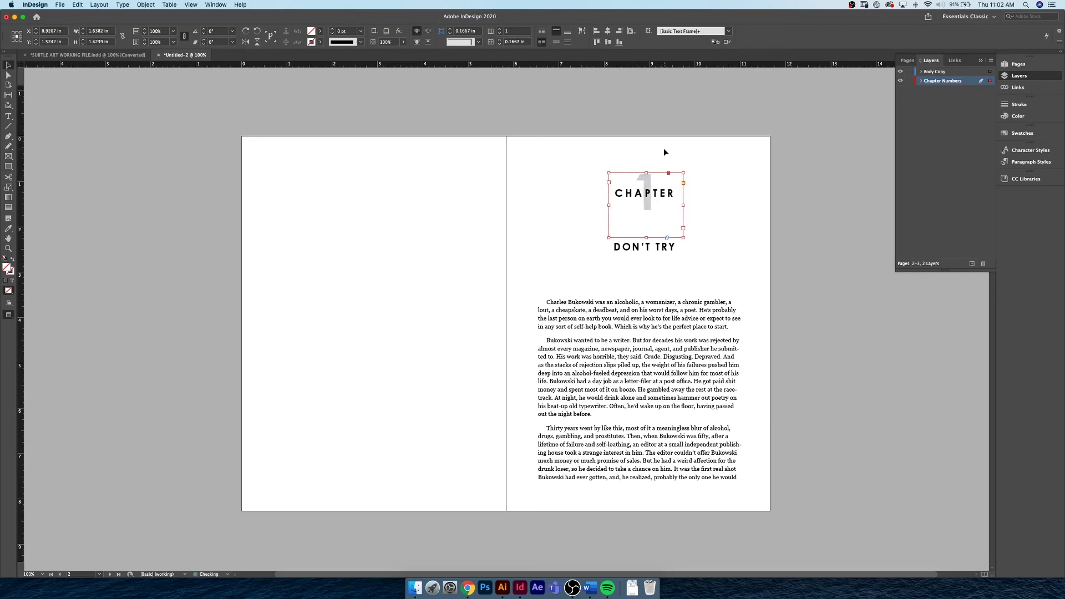
{"action": "left_click", "coordinate": [663, 150]}
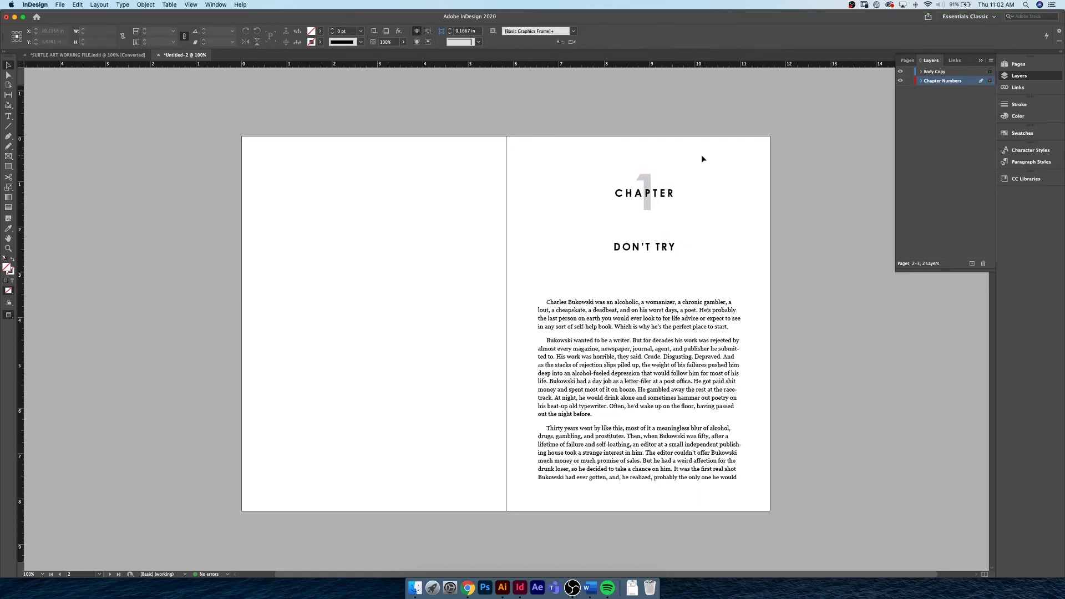
Create a character style named 'Chapter Number' from the selected gray 1.
{"action": "double_click", "coordinate": [652, 178]}
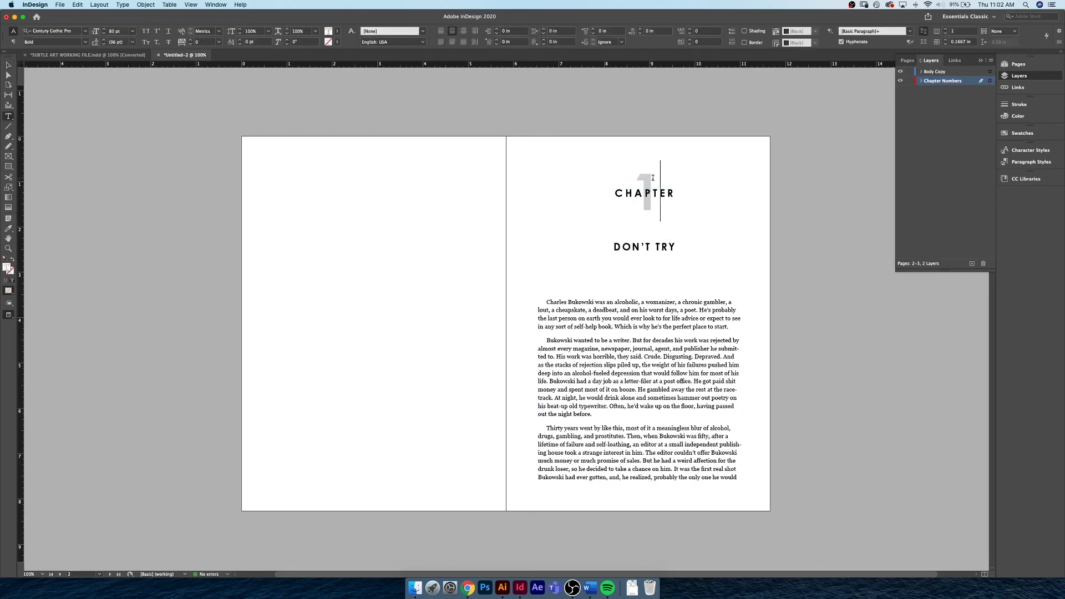
{"action": "key", "text": "super+a"}
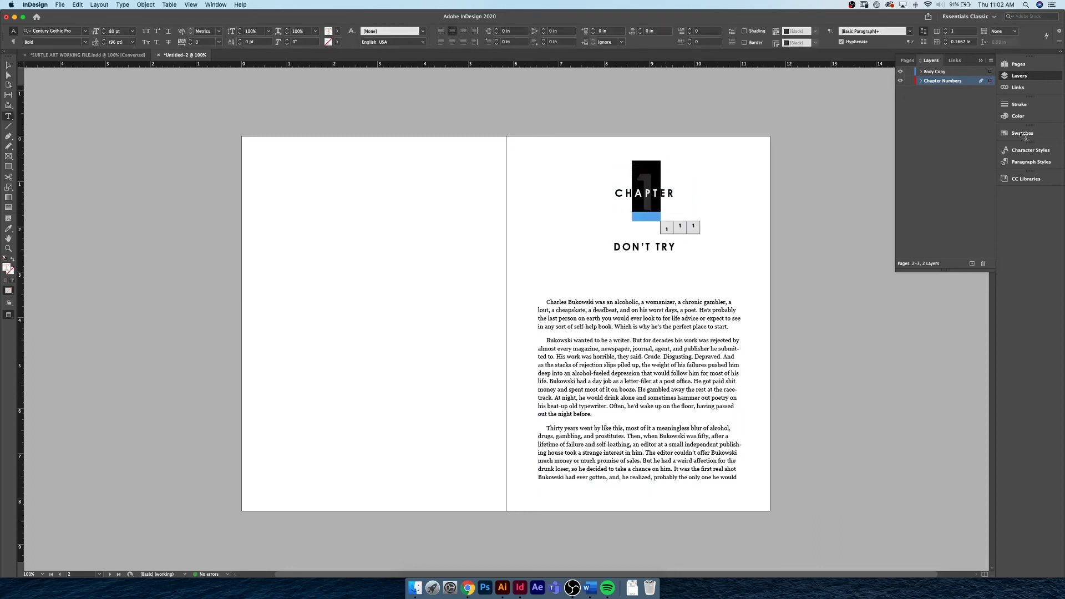
{"action": "left_click", "coordinate": [1036, 151]}
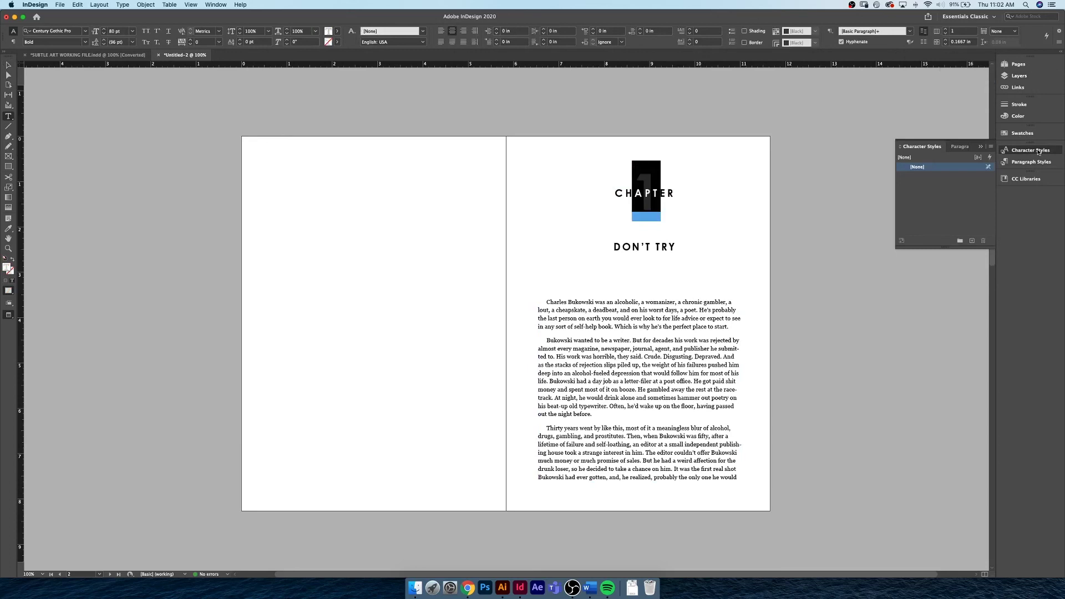
{"action": "left_click", "coordinate": [971, 241]}
{"action": "double_click", "coordinate": [926, 176]}
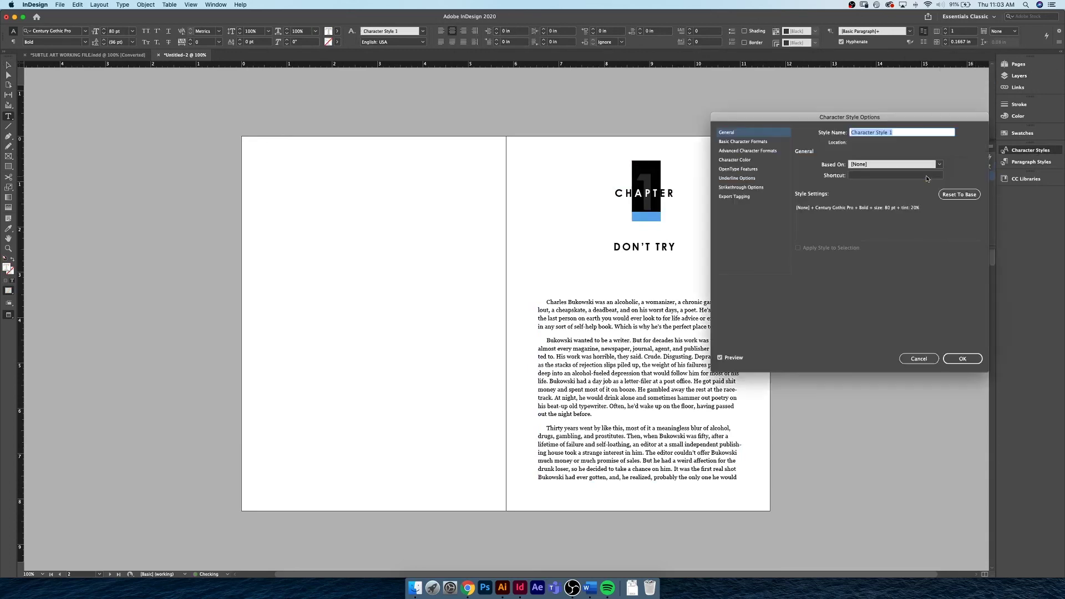
{"action": "type", "text": "Chapter Number"}
{"action": "key", "text": "Return"}
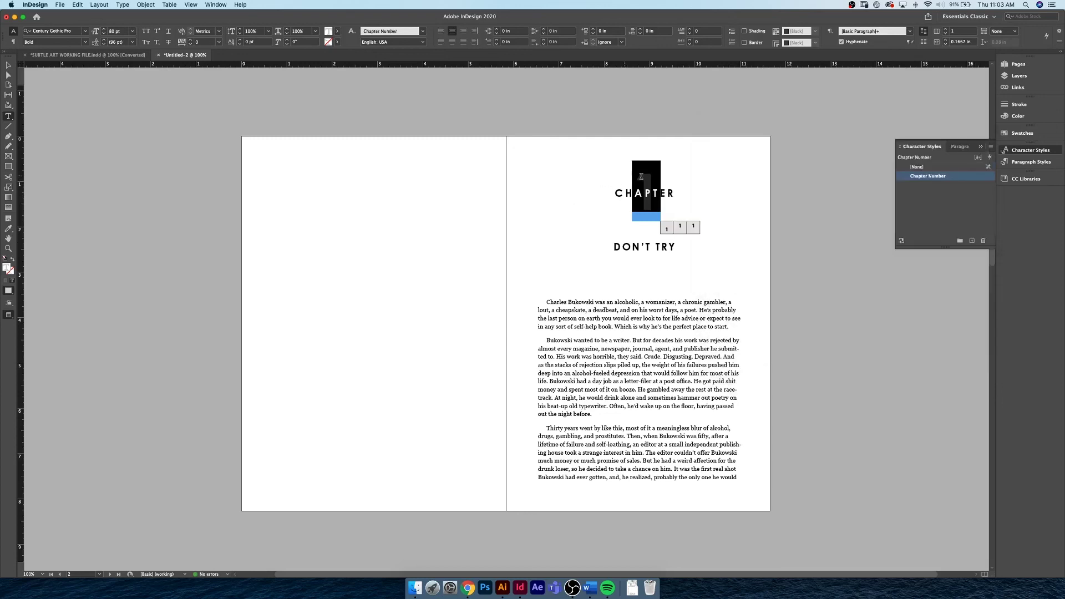
Deselect everything and zoom the view out to 75%.
{"action": "left_click", "coordinate": [660, 220]}
{"action": "key", "text": "Escape"}
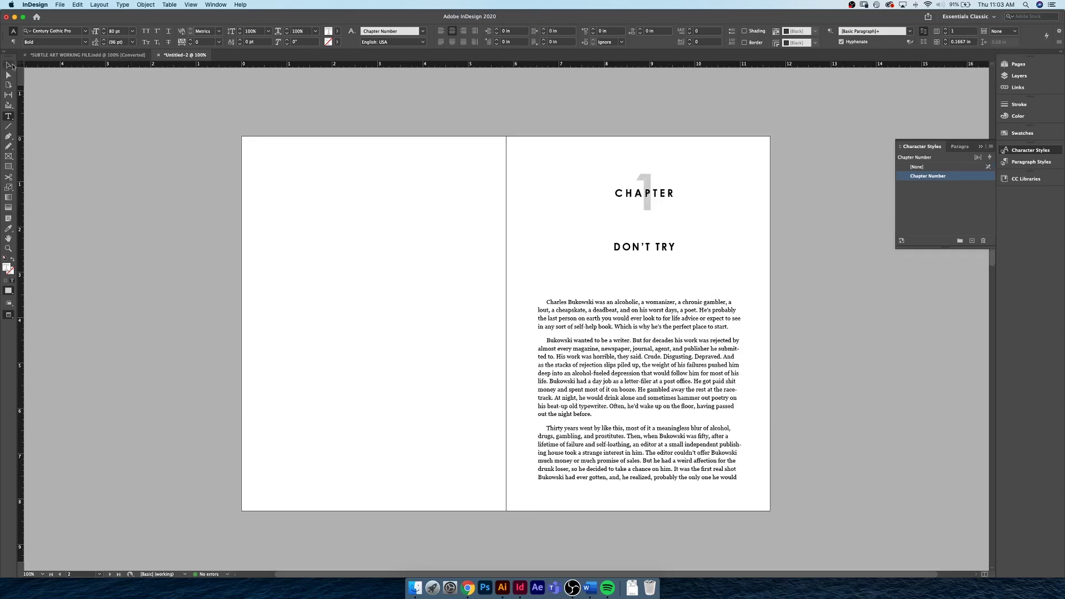
{"action": "left_click", "coordinate": [235, 157]}
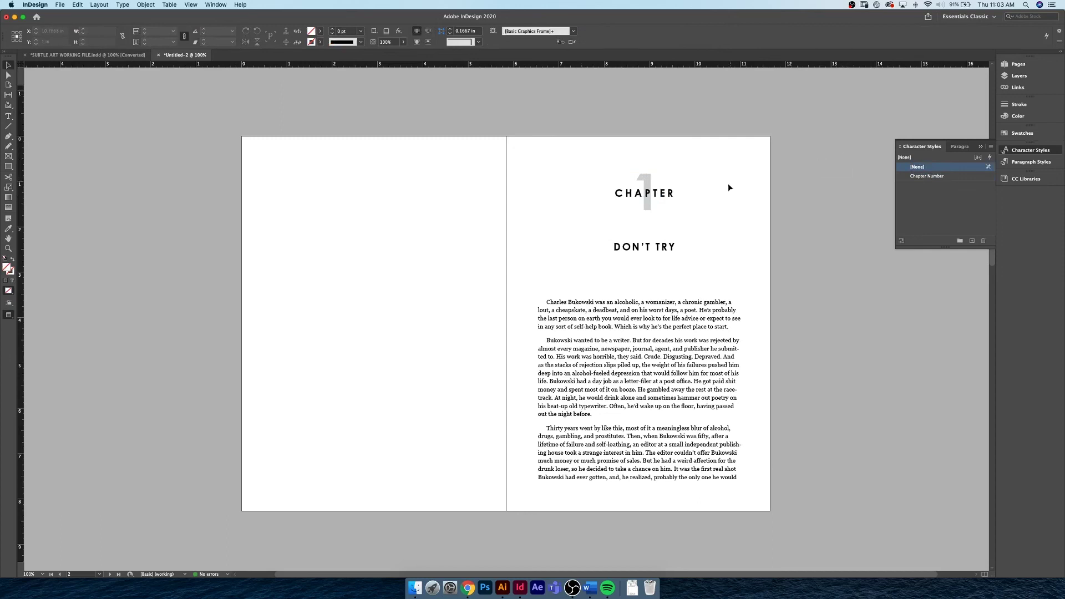
{"action": "key", "text": "super+minus"}
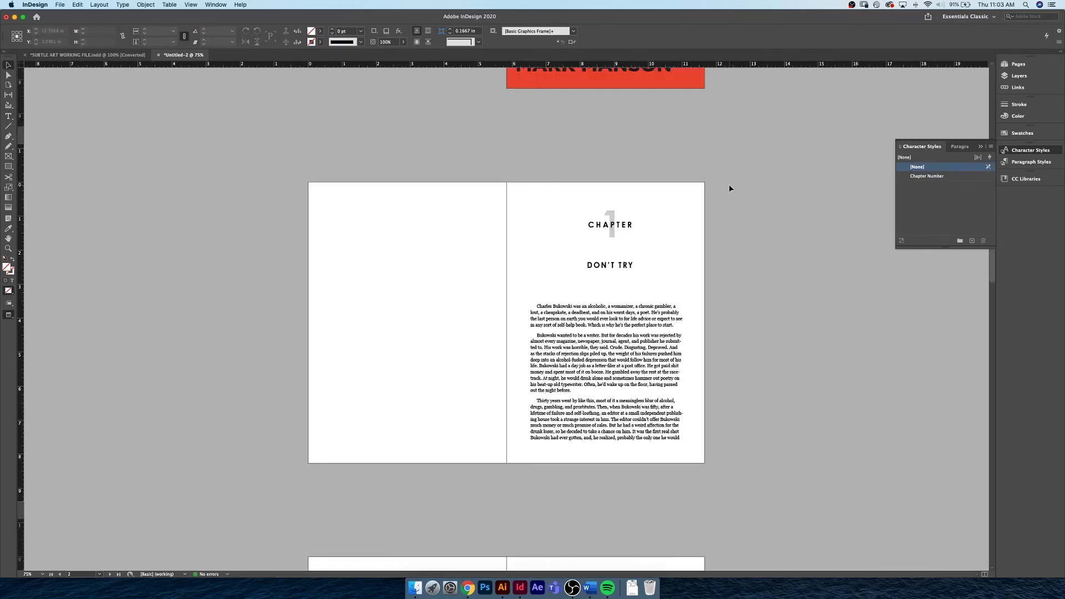